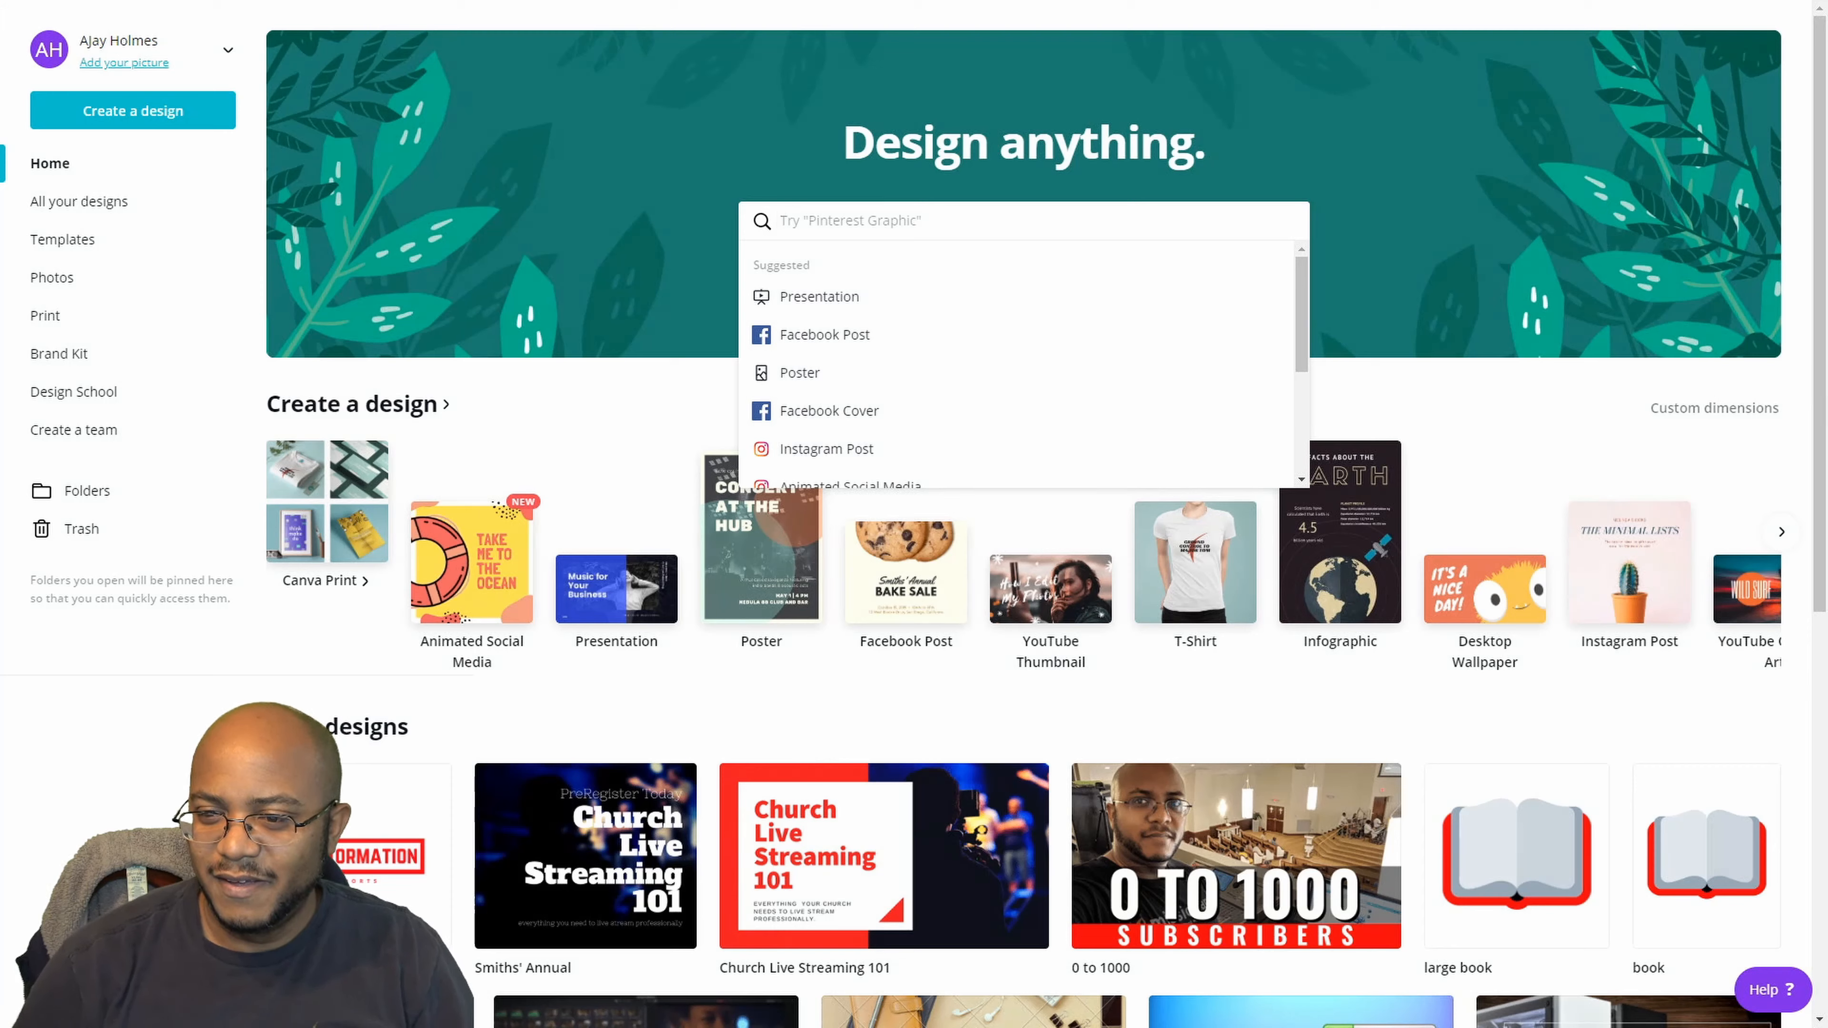
- Create a blank 1920 × 1080 px Desktop Wallpaper design and give its page the red background color c20000
text(deskt)
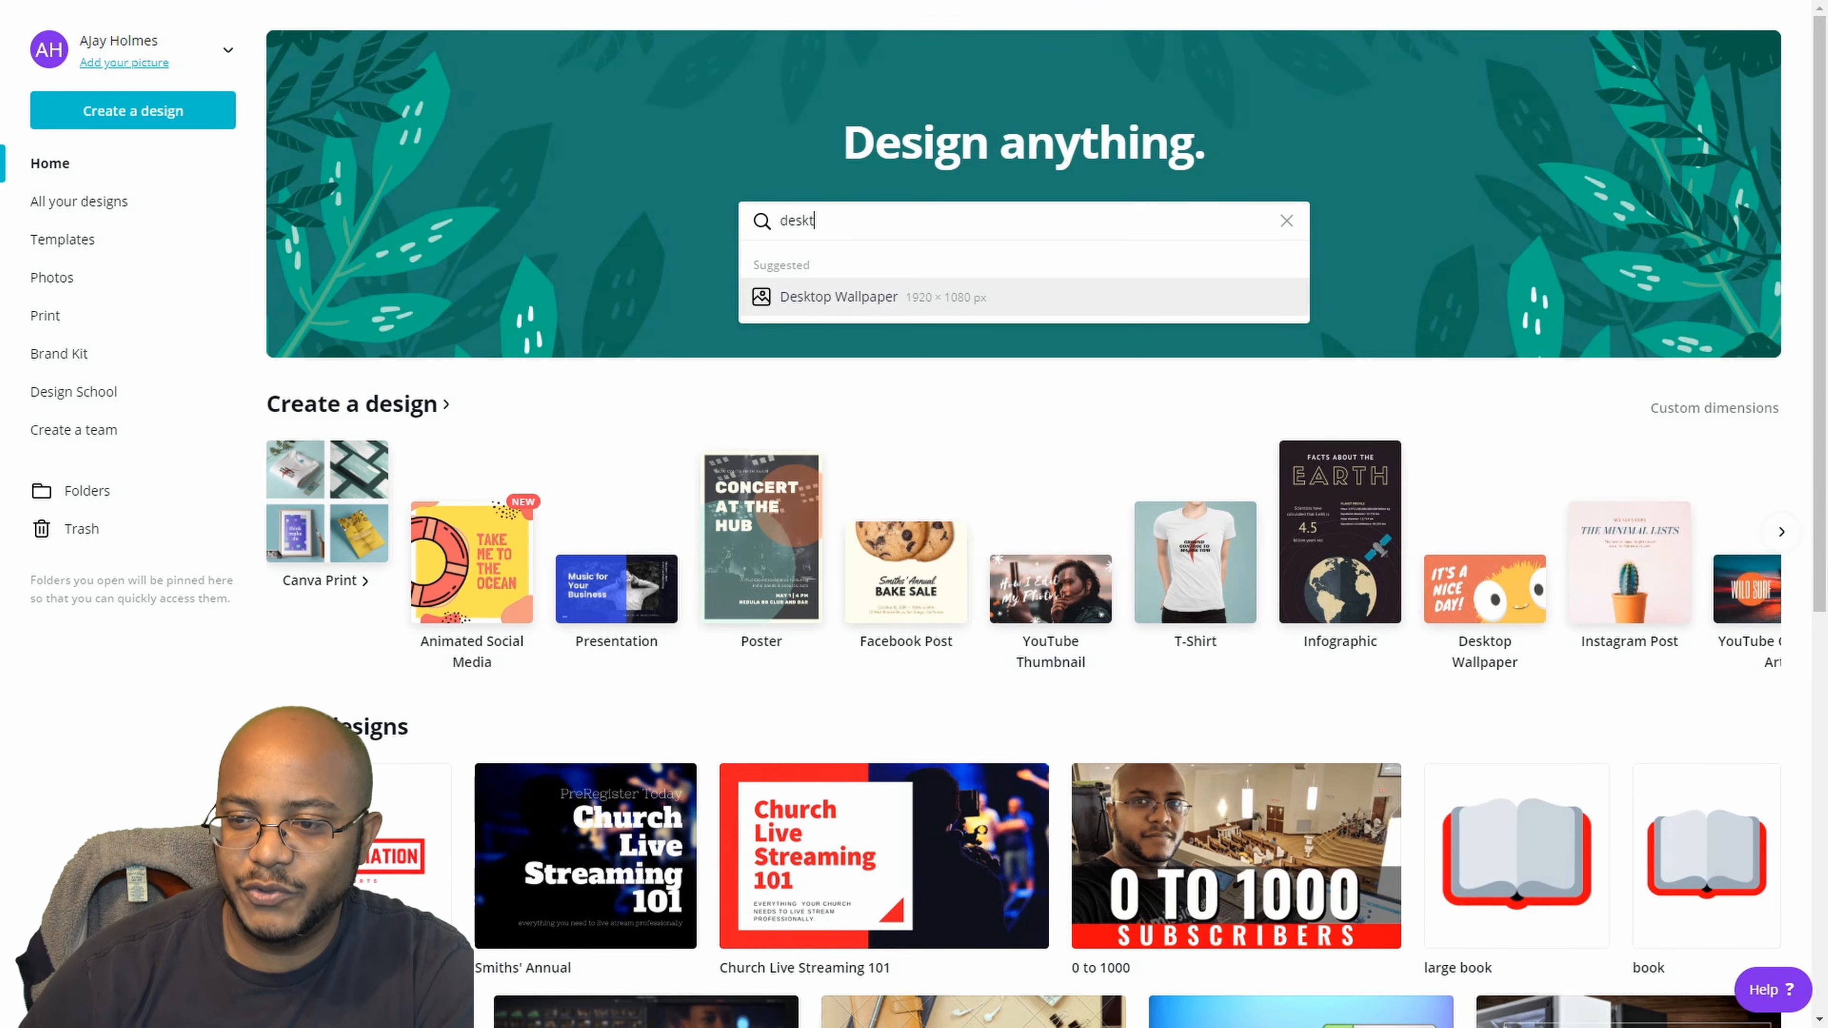
key(Return)
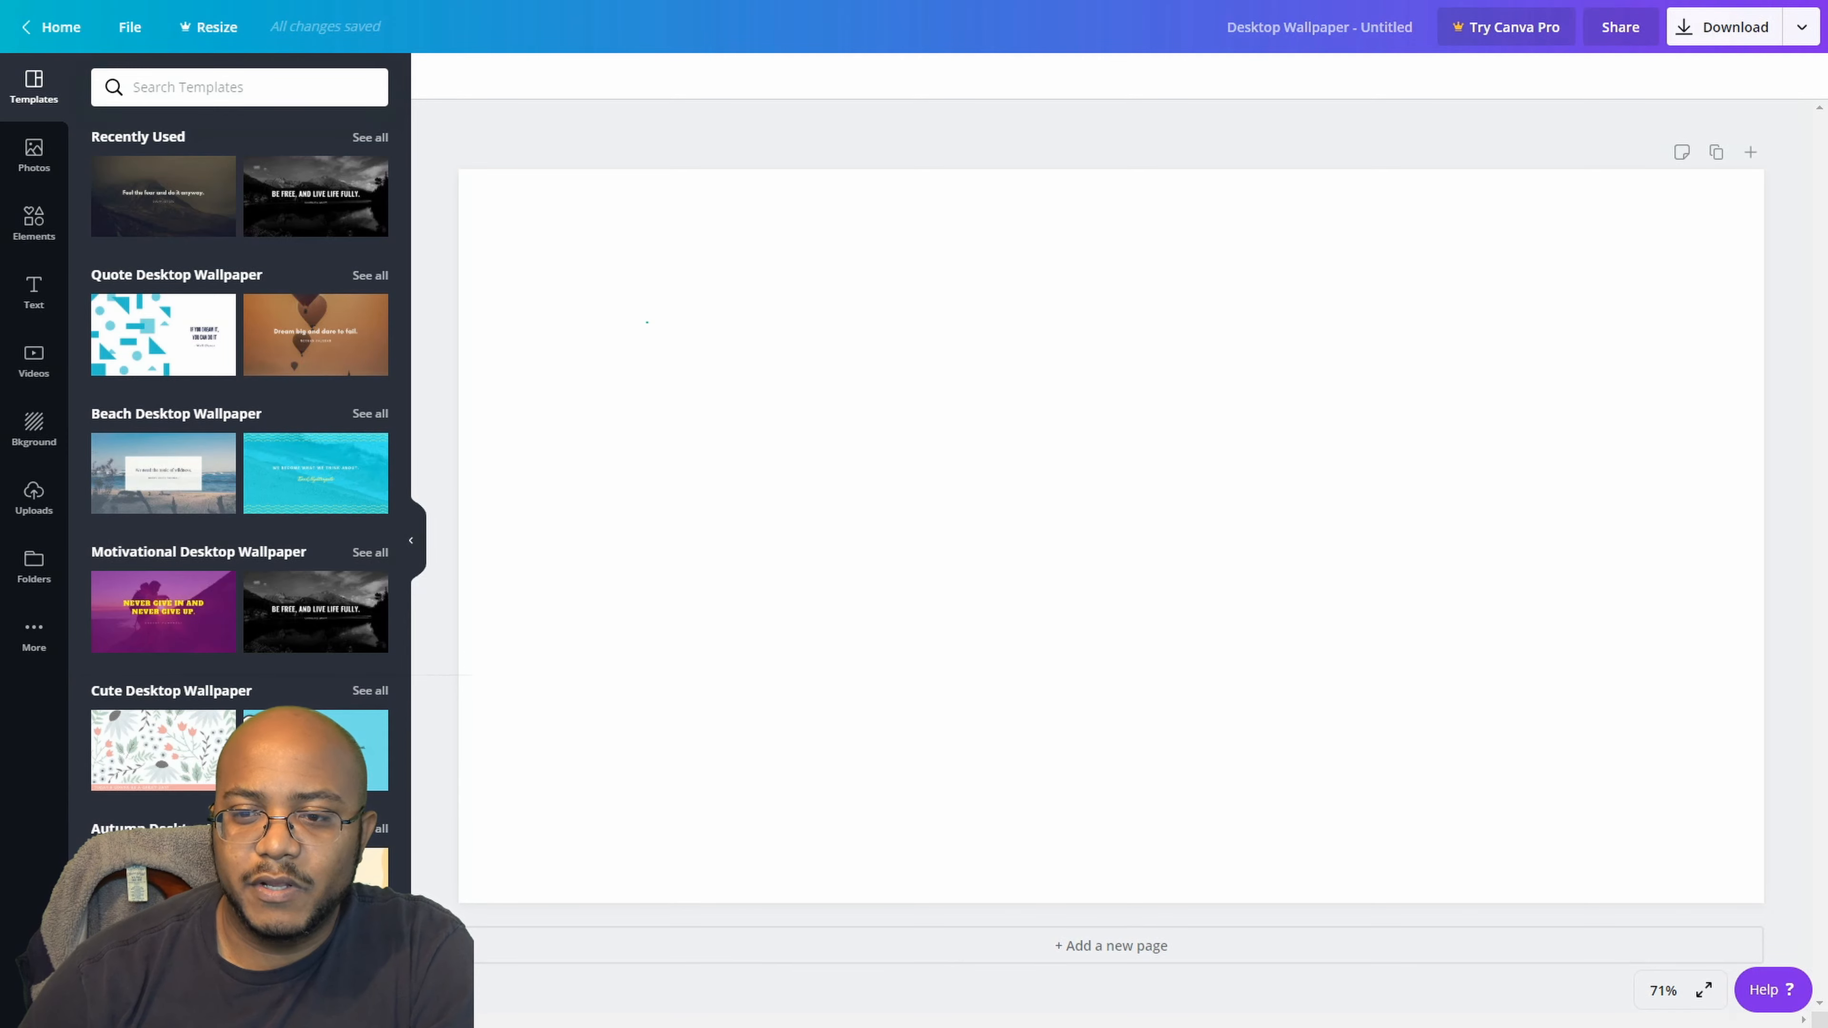
click(646, 322)
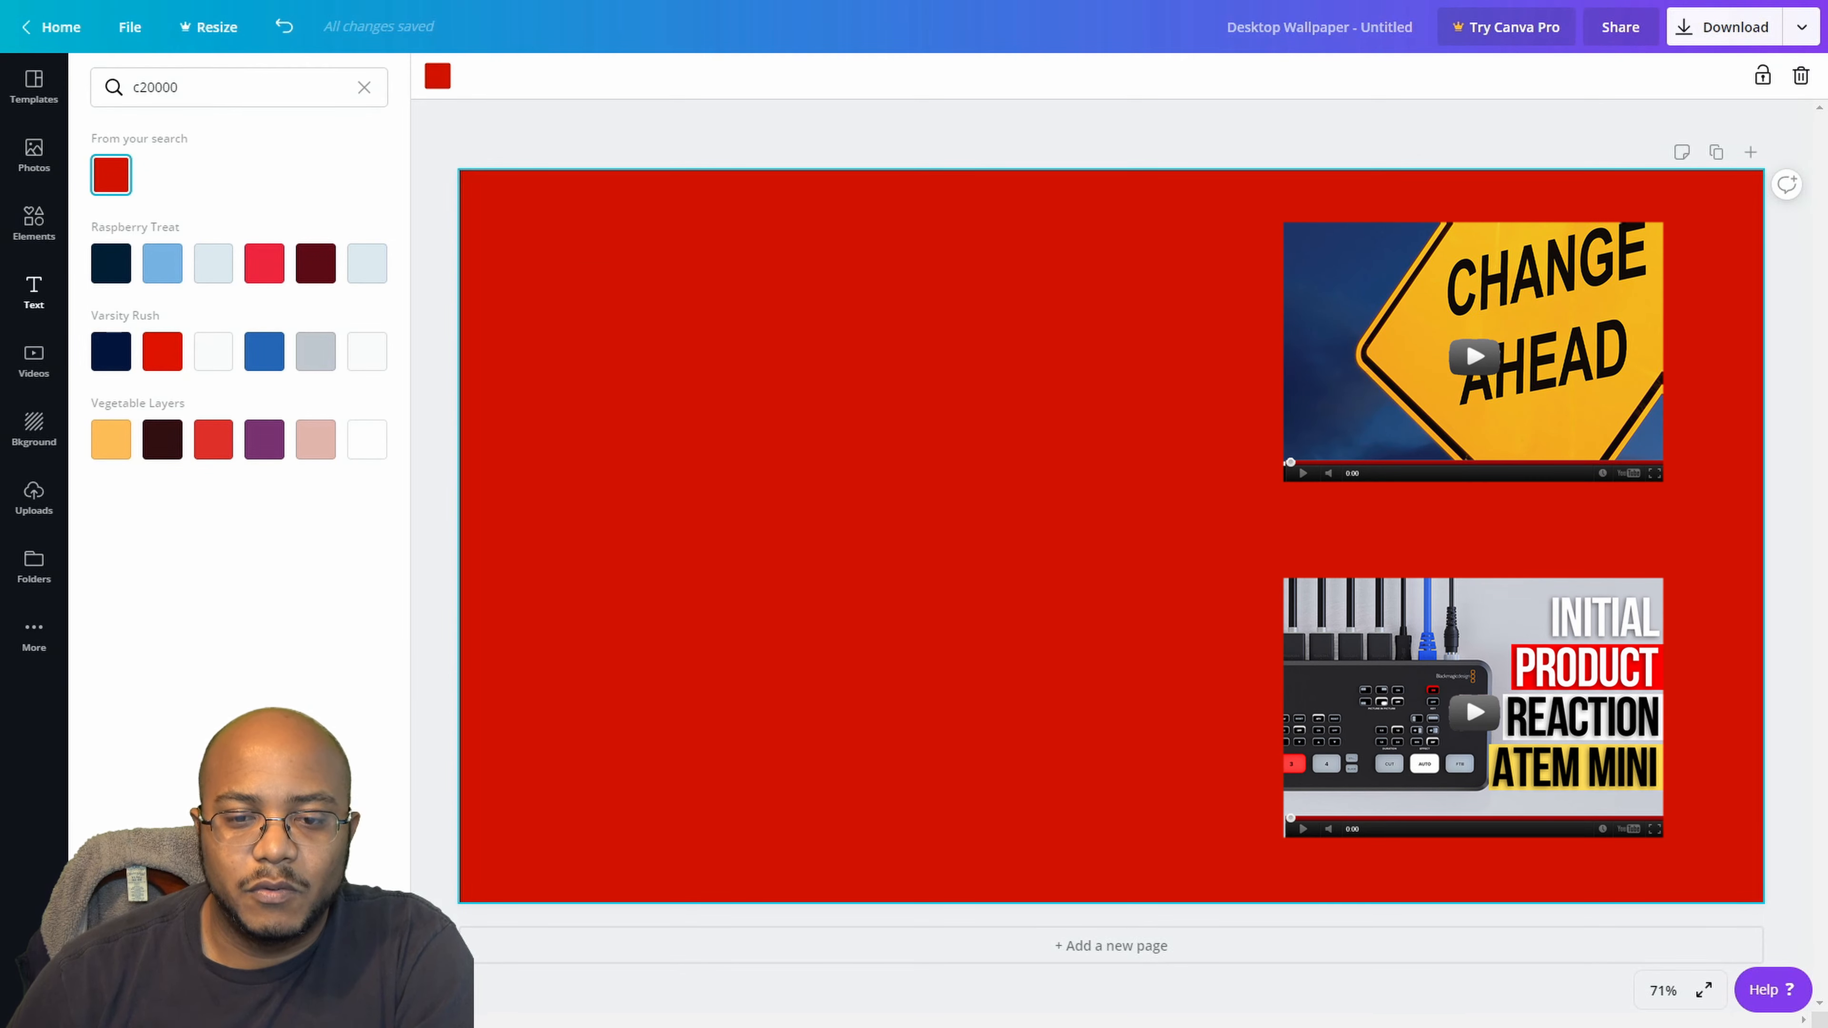
click(34, 223)
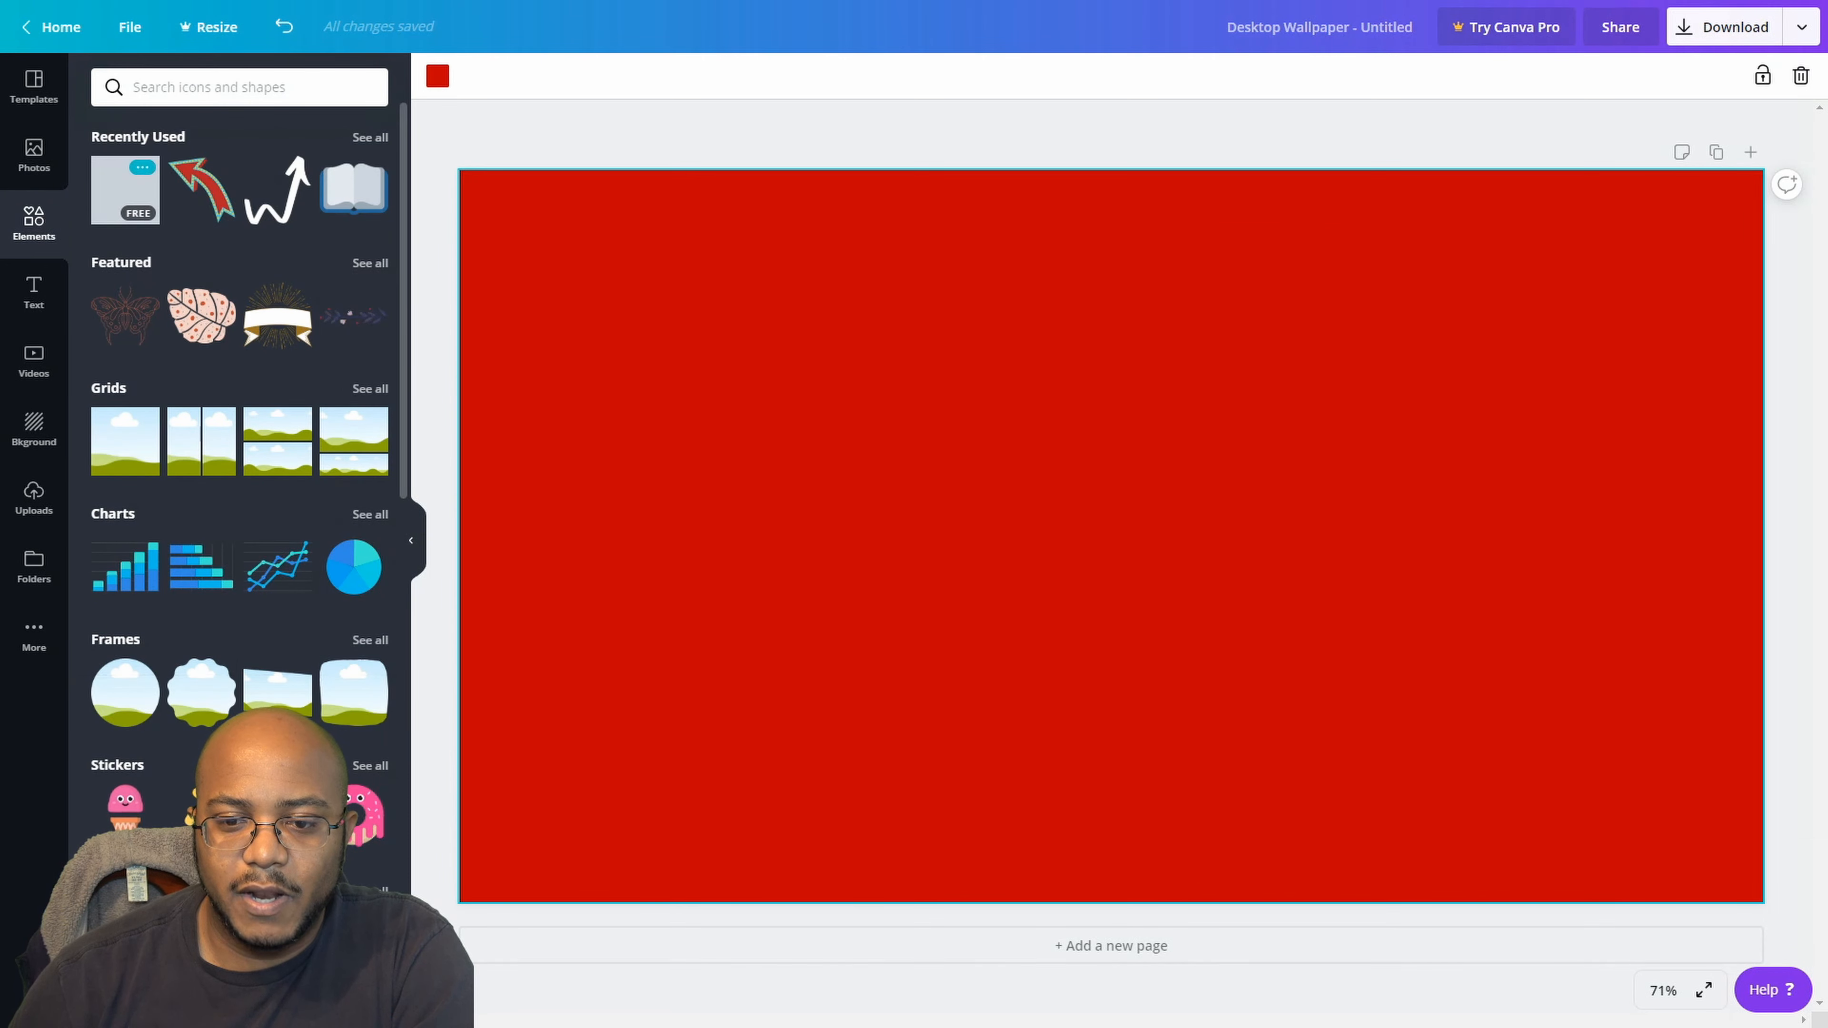
click(125, 189)
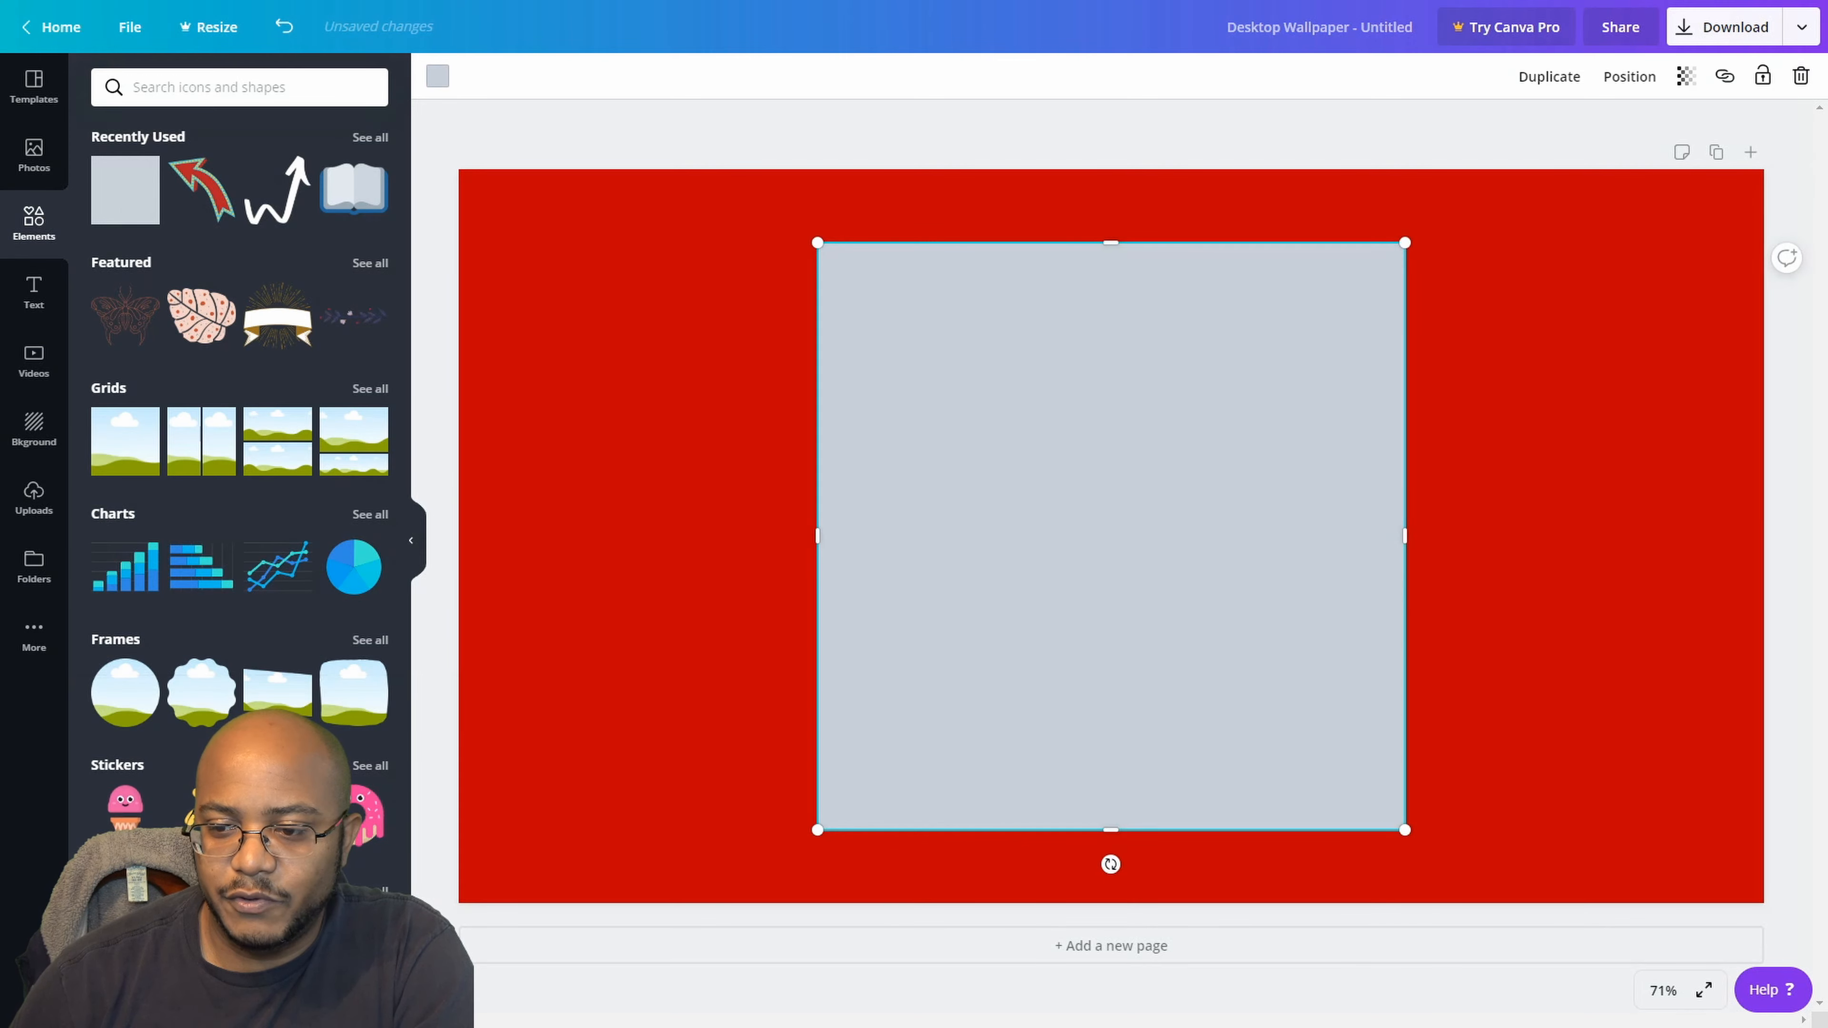
drag(817, 536, 452, 535)
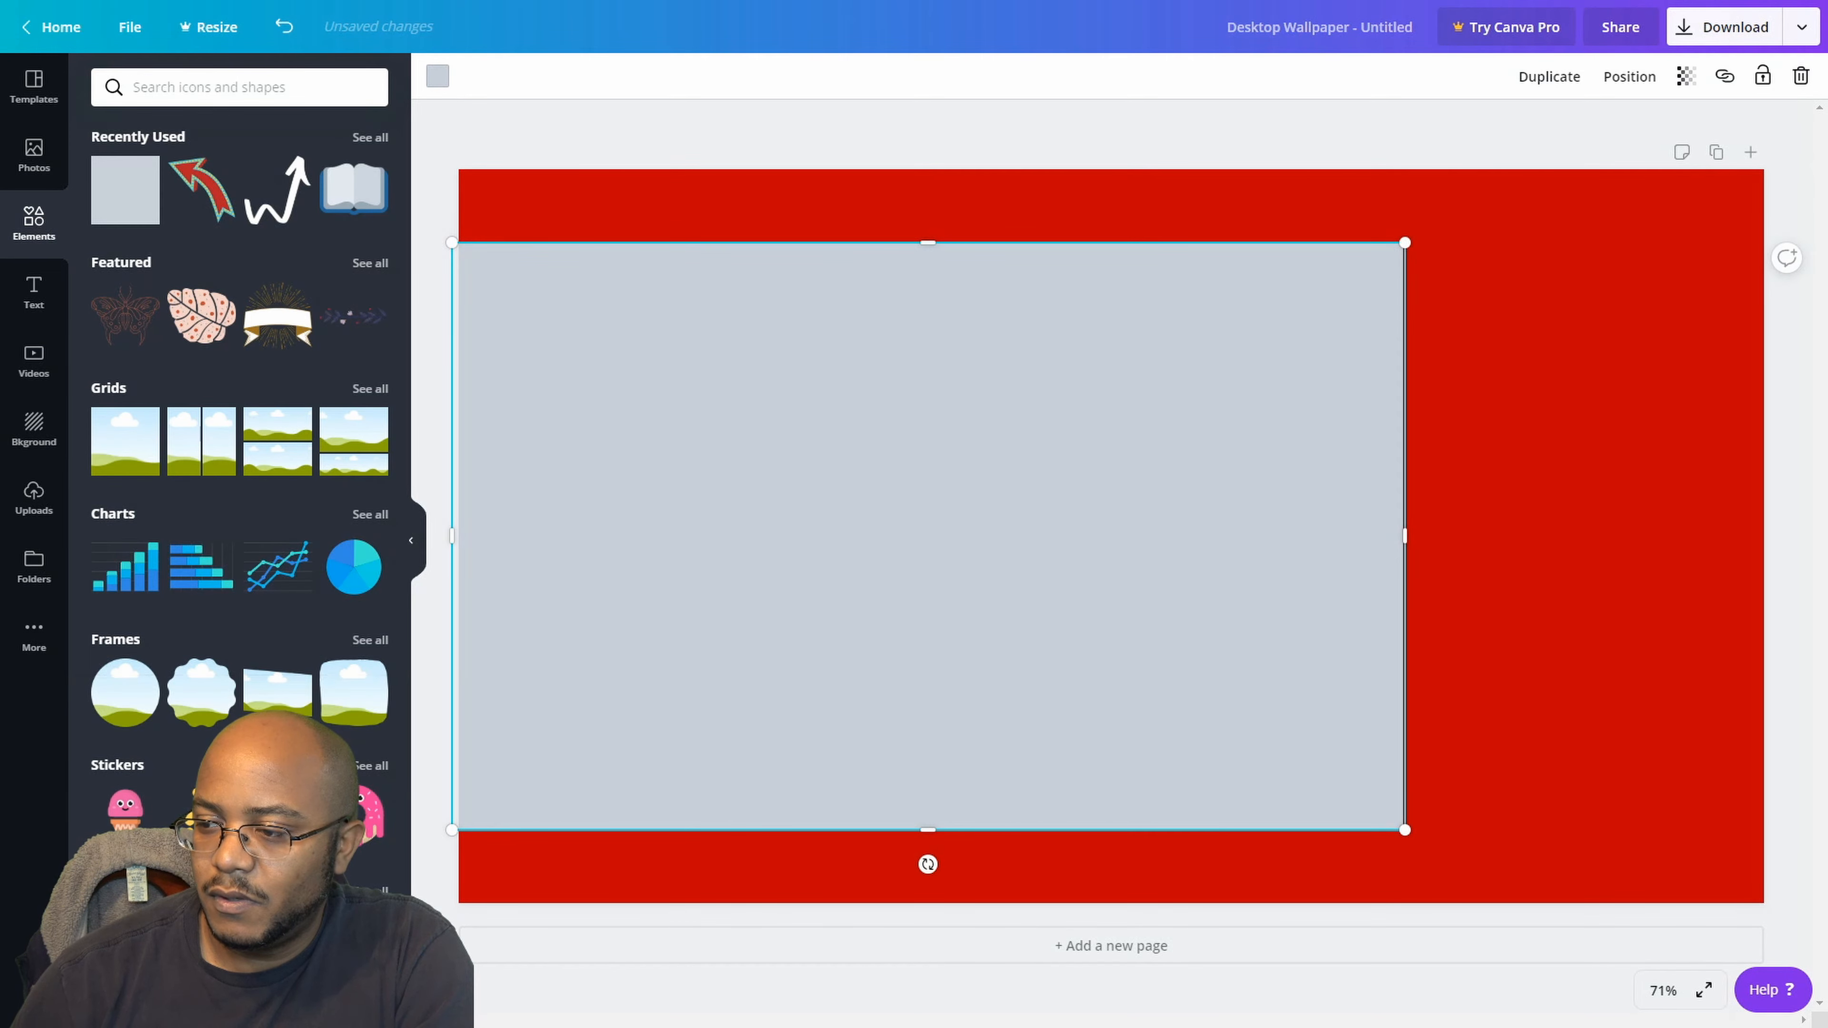
drag(1404, 535, 1783, 535)
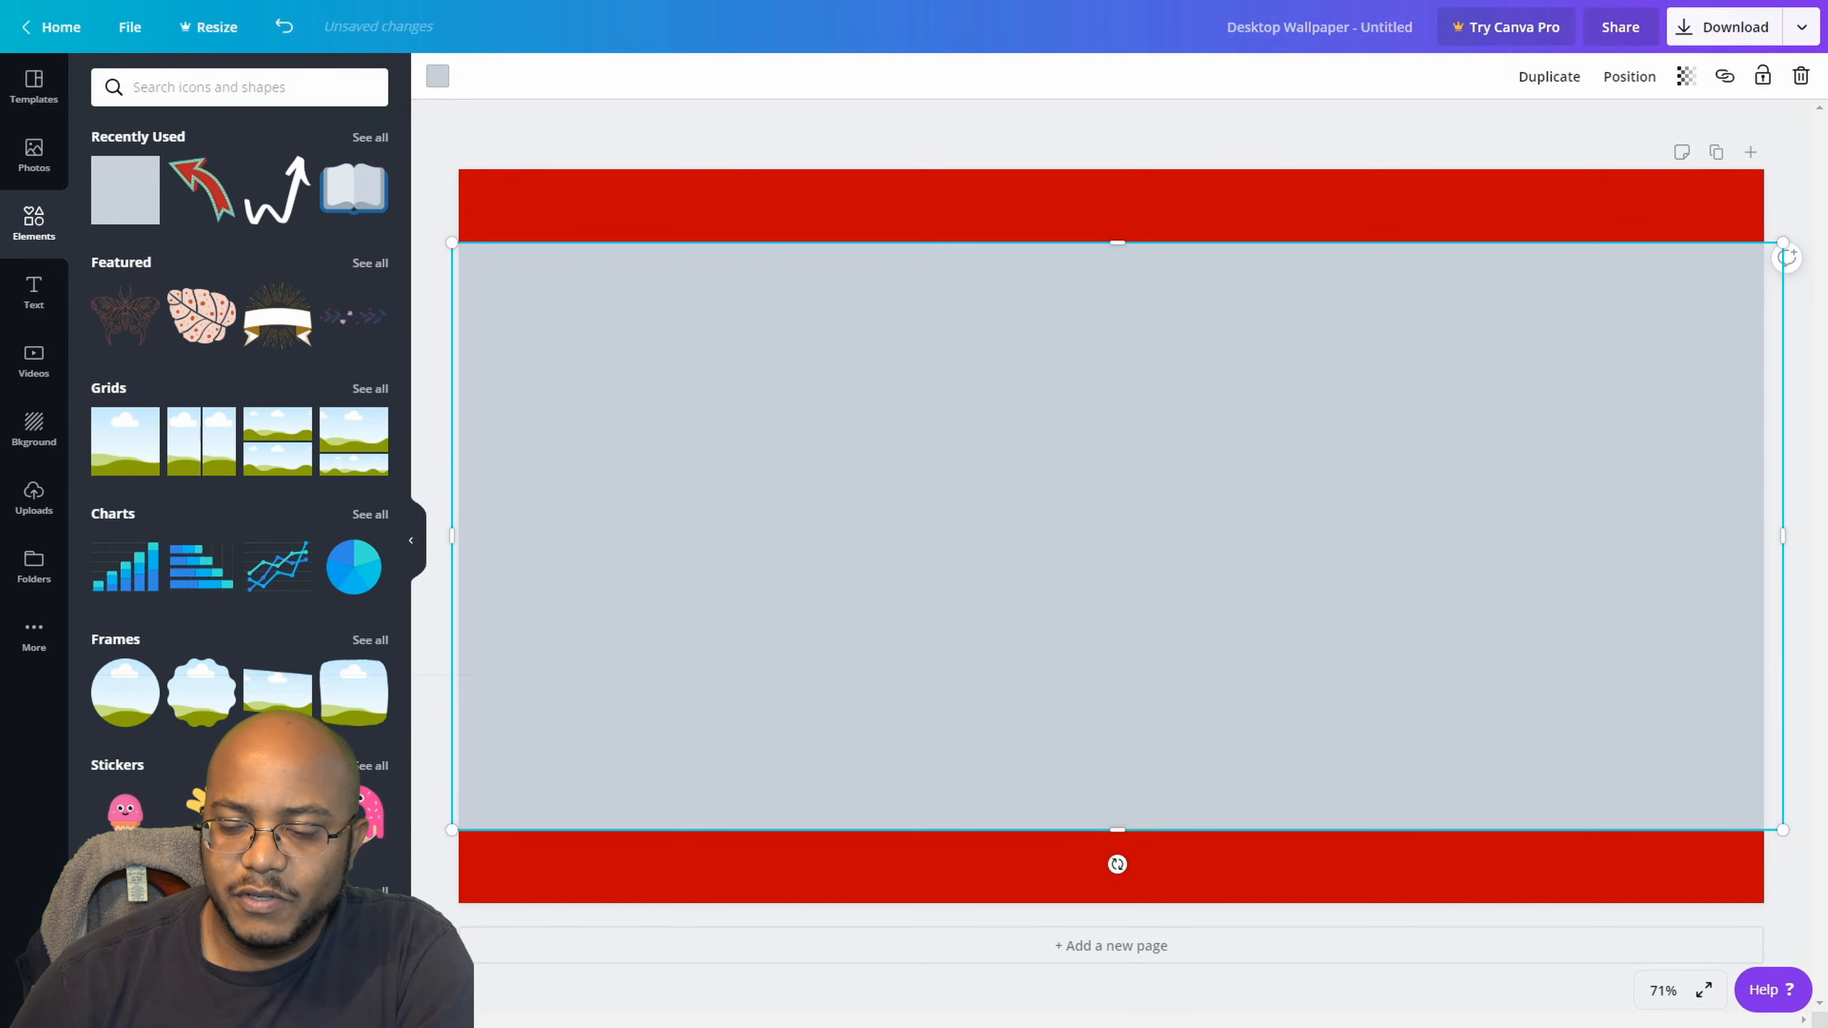
drag(1117, 243, 1116, 783)
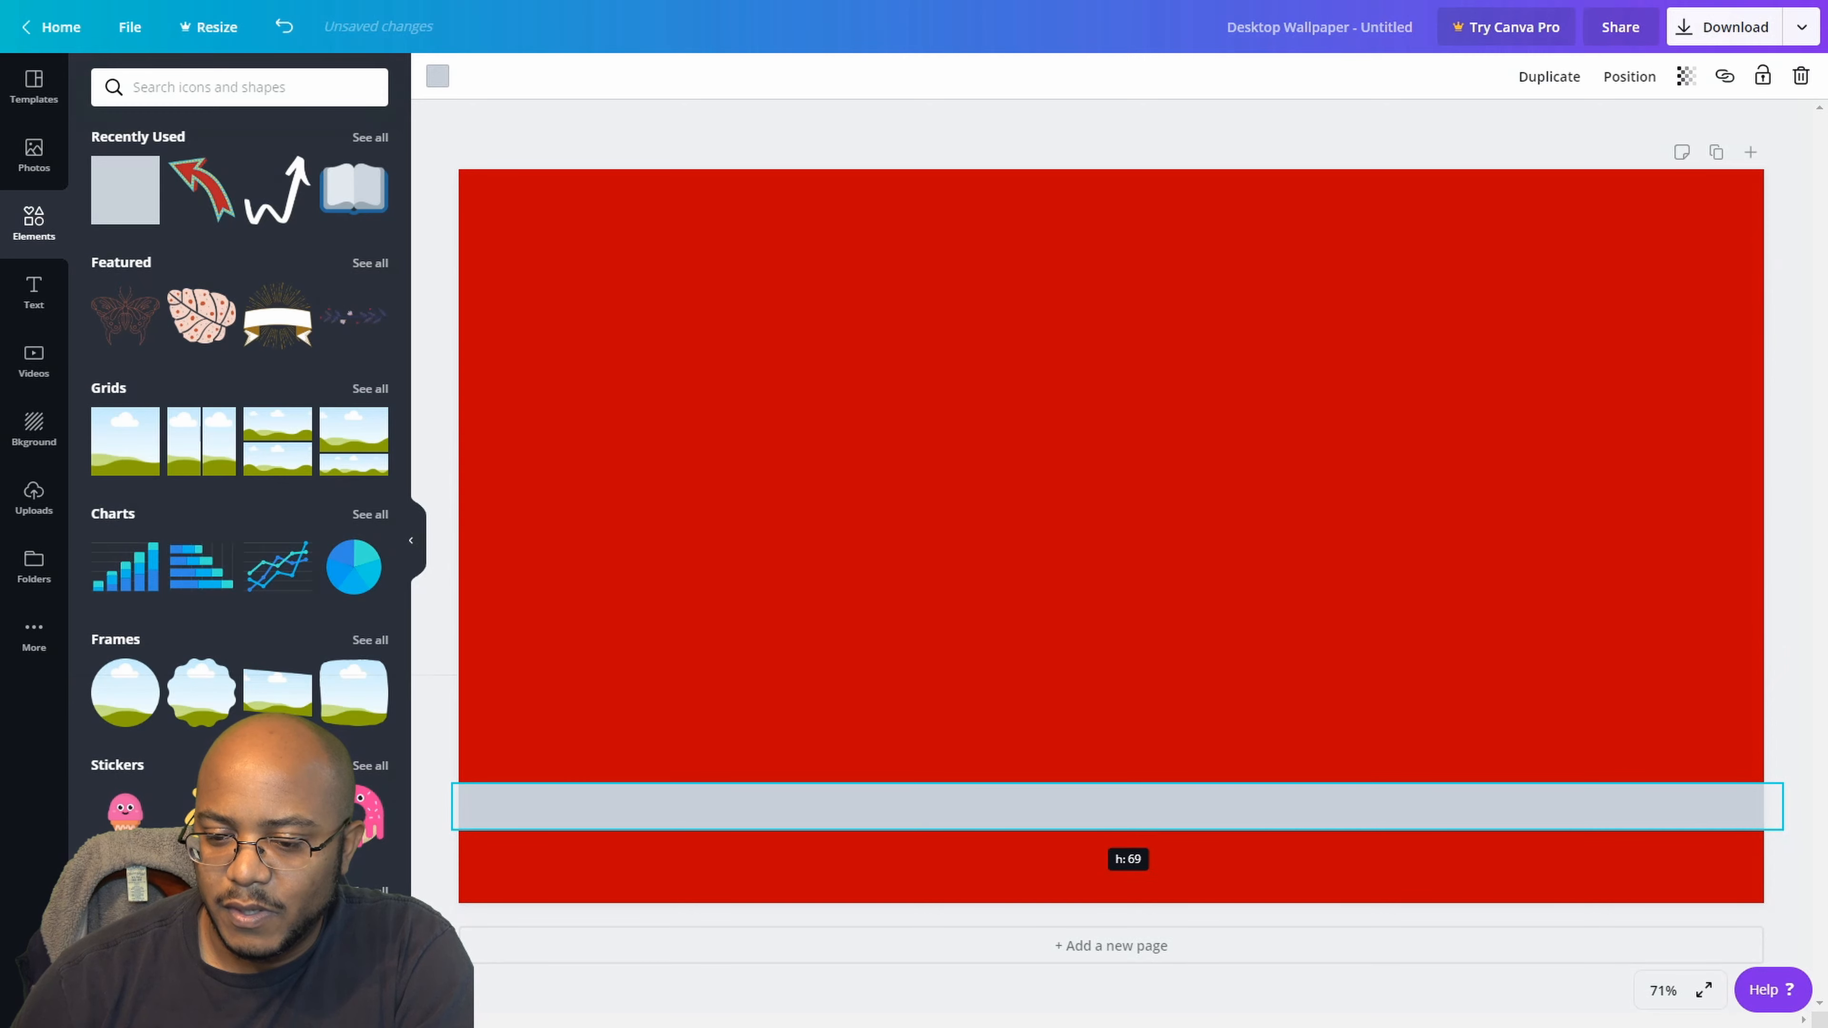
key(Delete)
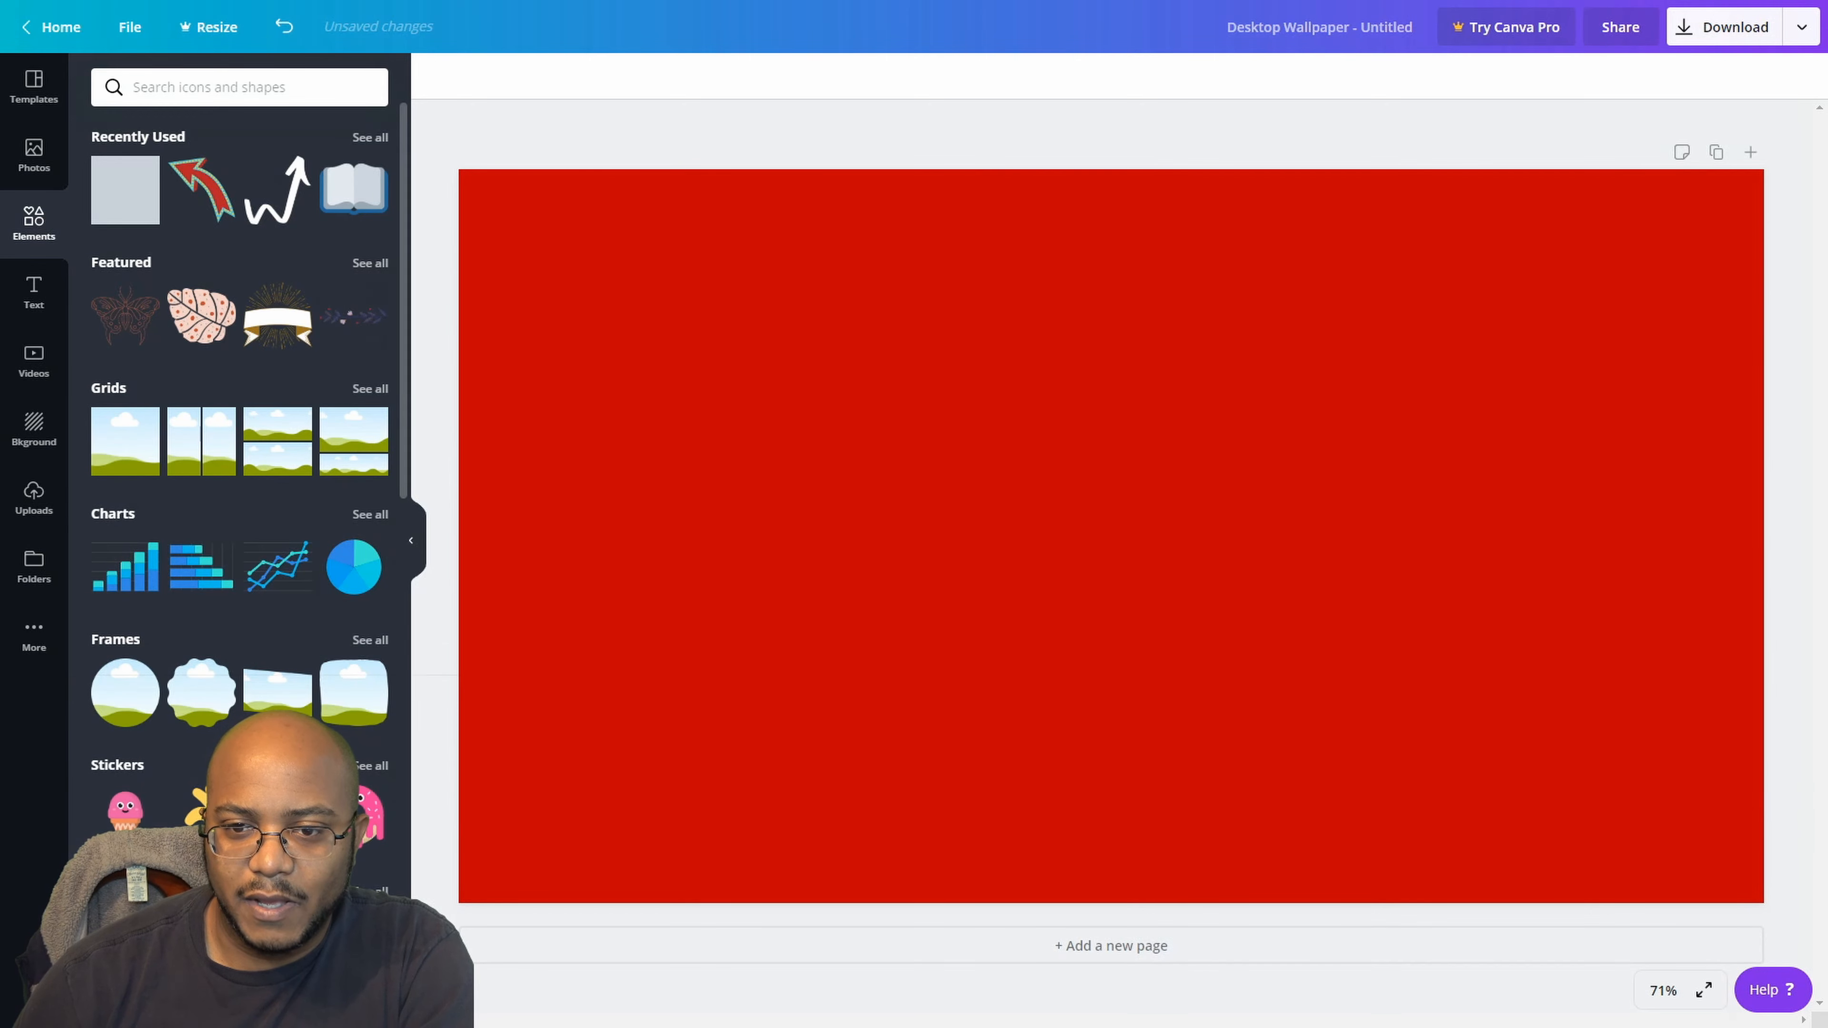
- Search the elements for "line" and add the plain solid line to the page
click(239, 87)
text(li)
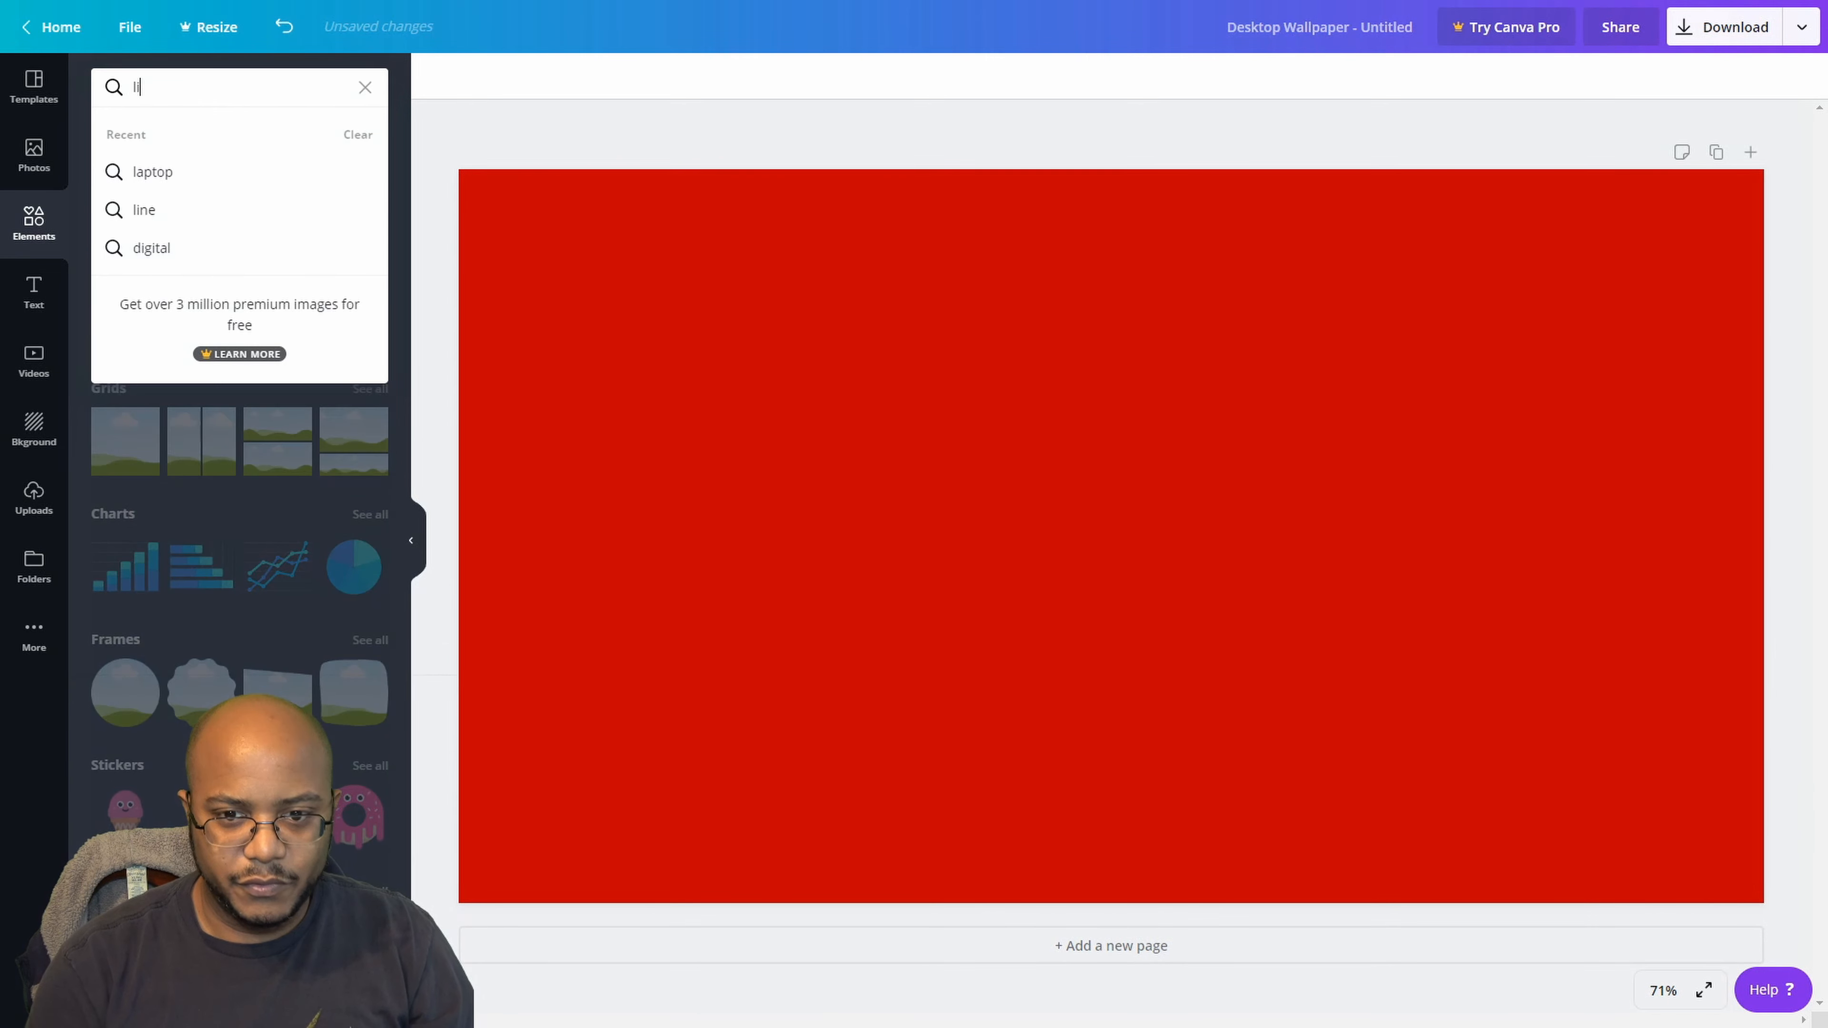
key(BackSpace)
text(ne)
key(BackSpace)
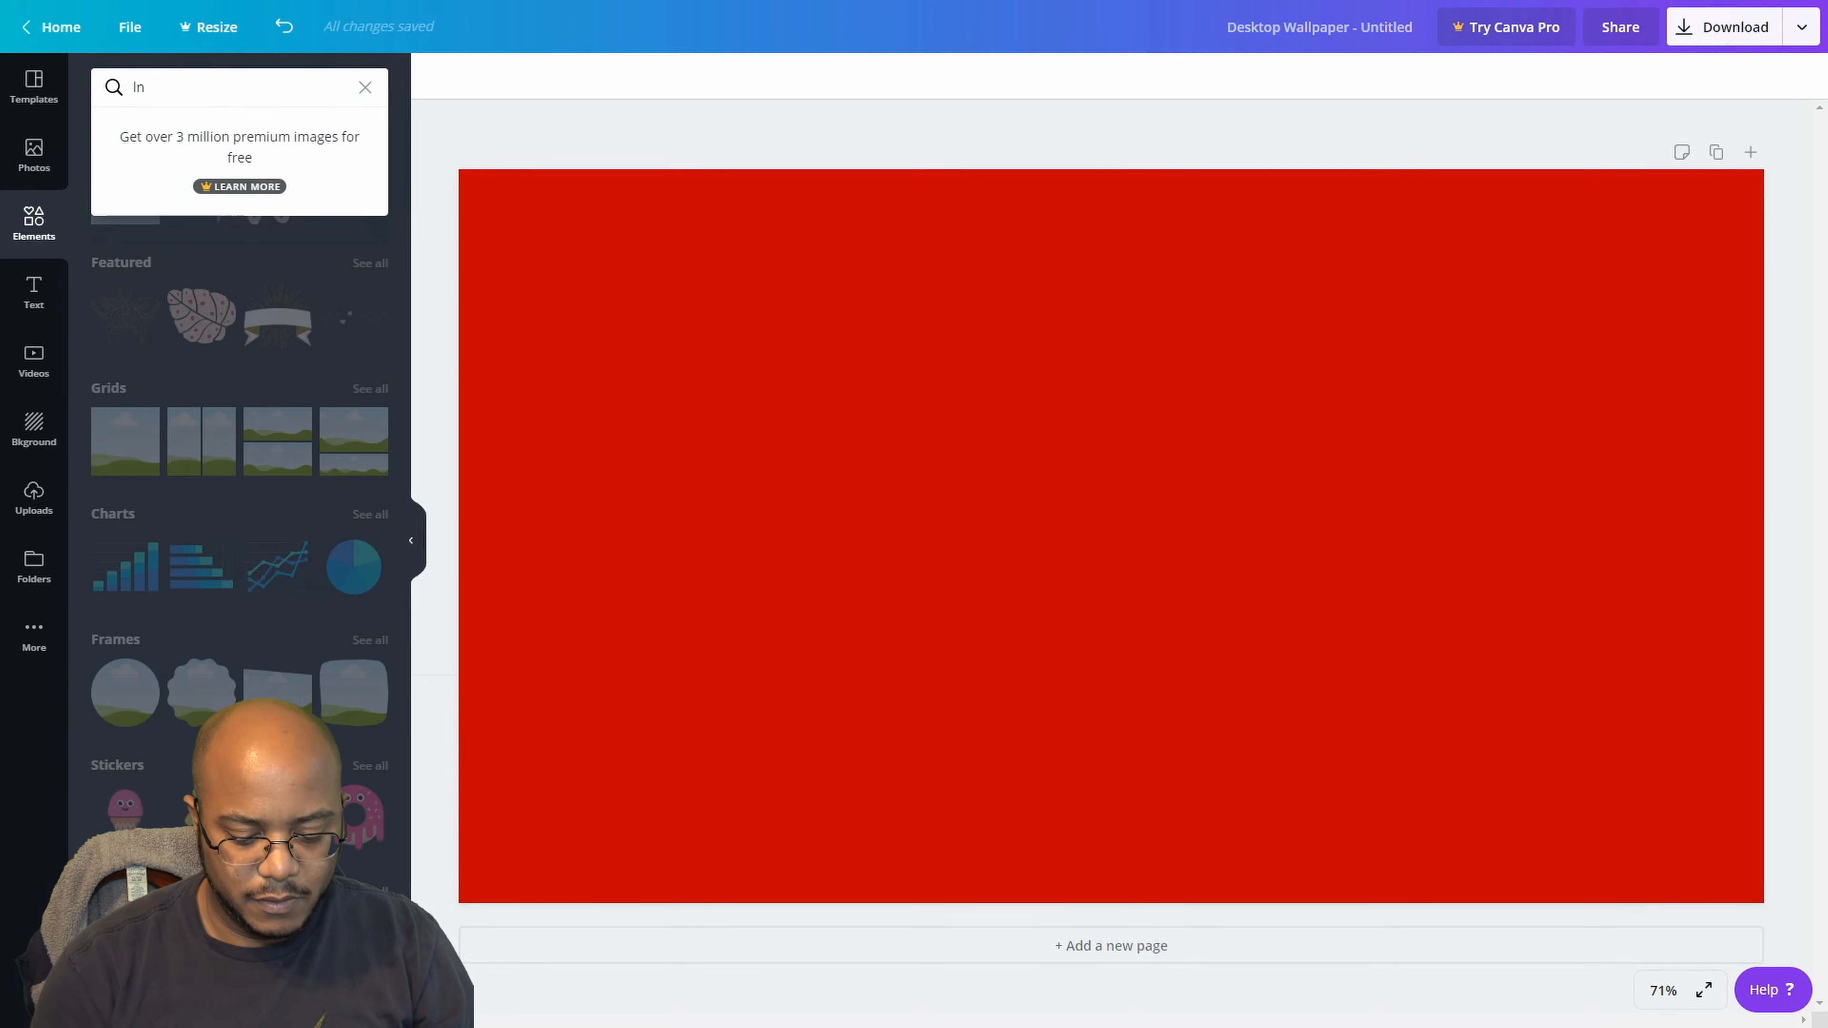
key(BackSpace)
text(ine)
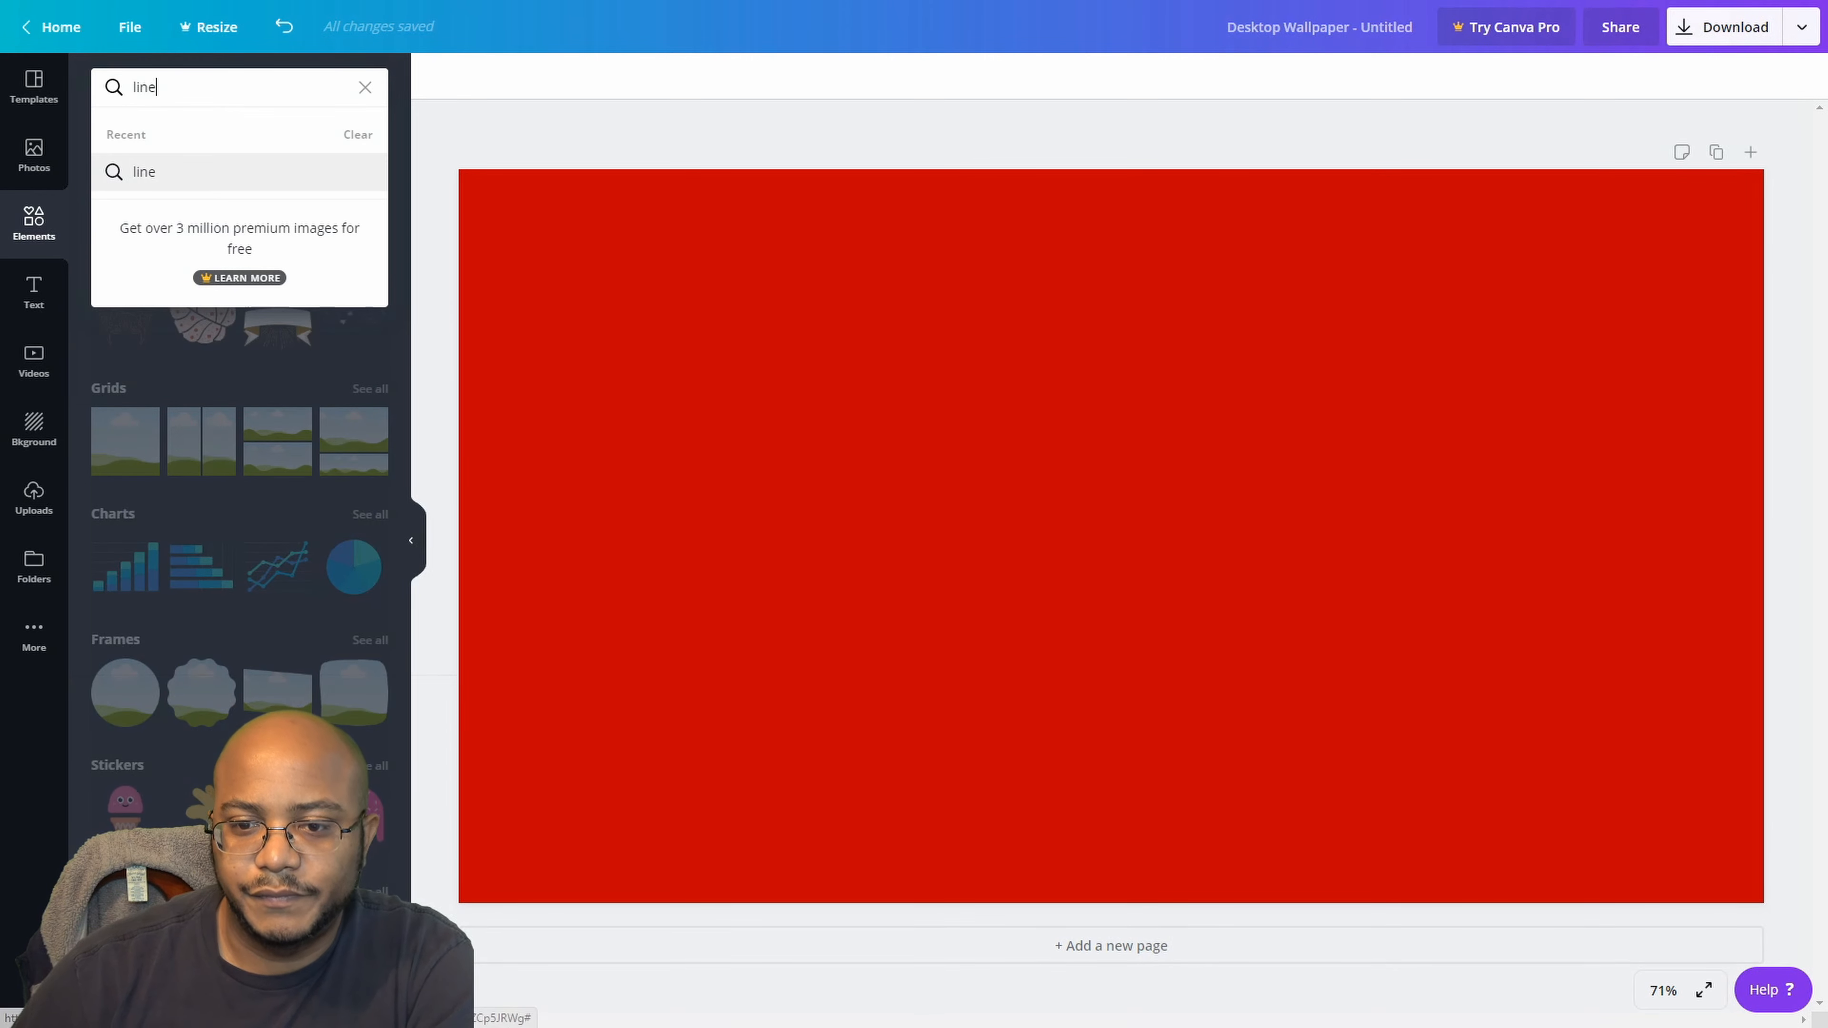
key(Return)
click(137, 305)
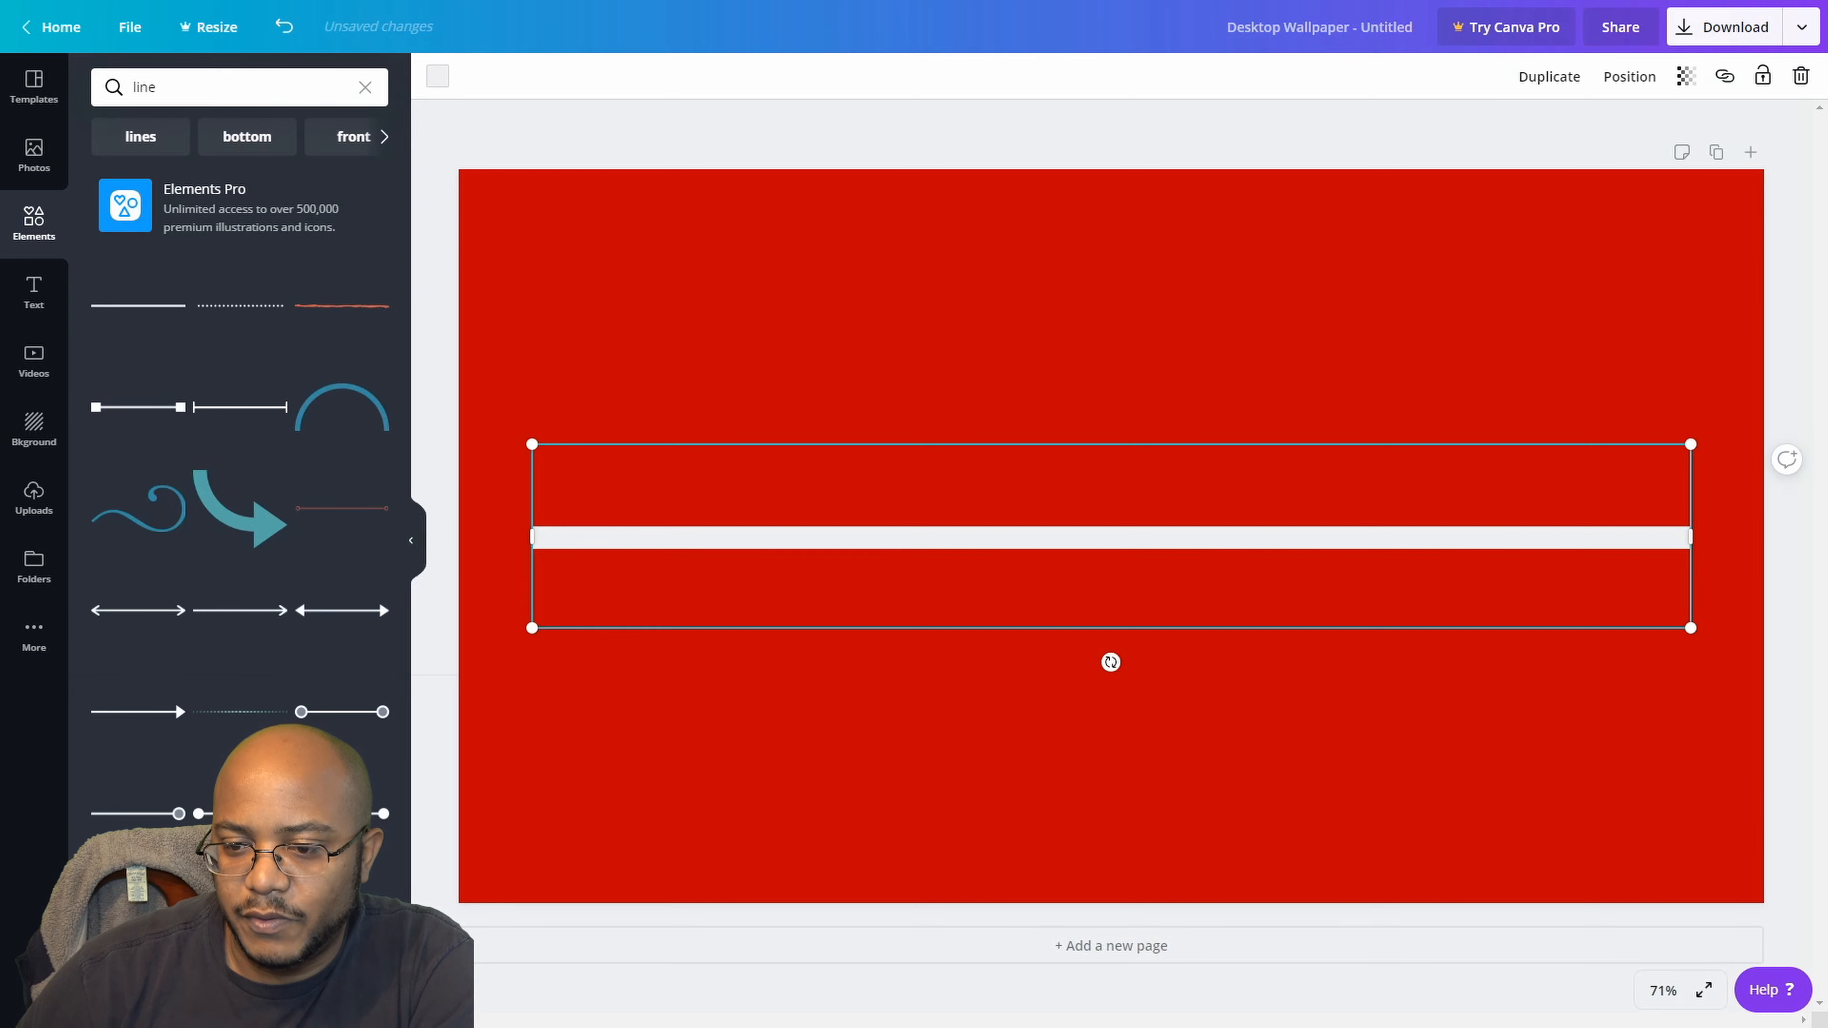
- Stretch the line across the full page width, and turn a duplicate of it into a vertical divider slightly left of the page's center
drag(532, 537, 450, 537)
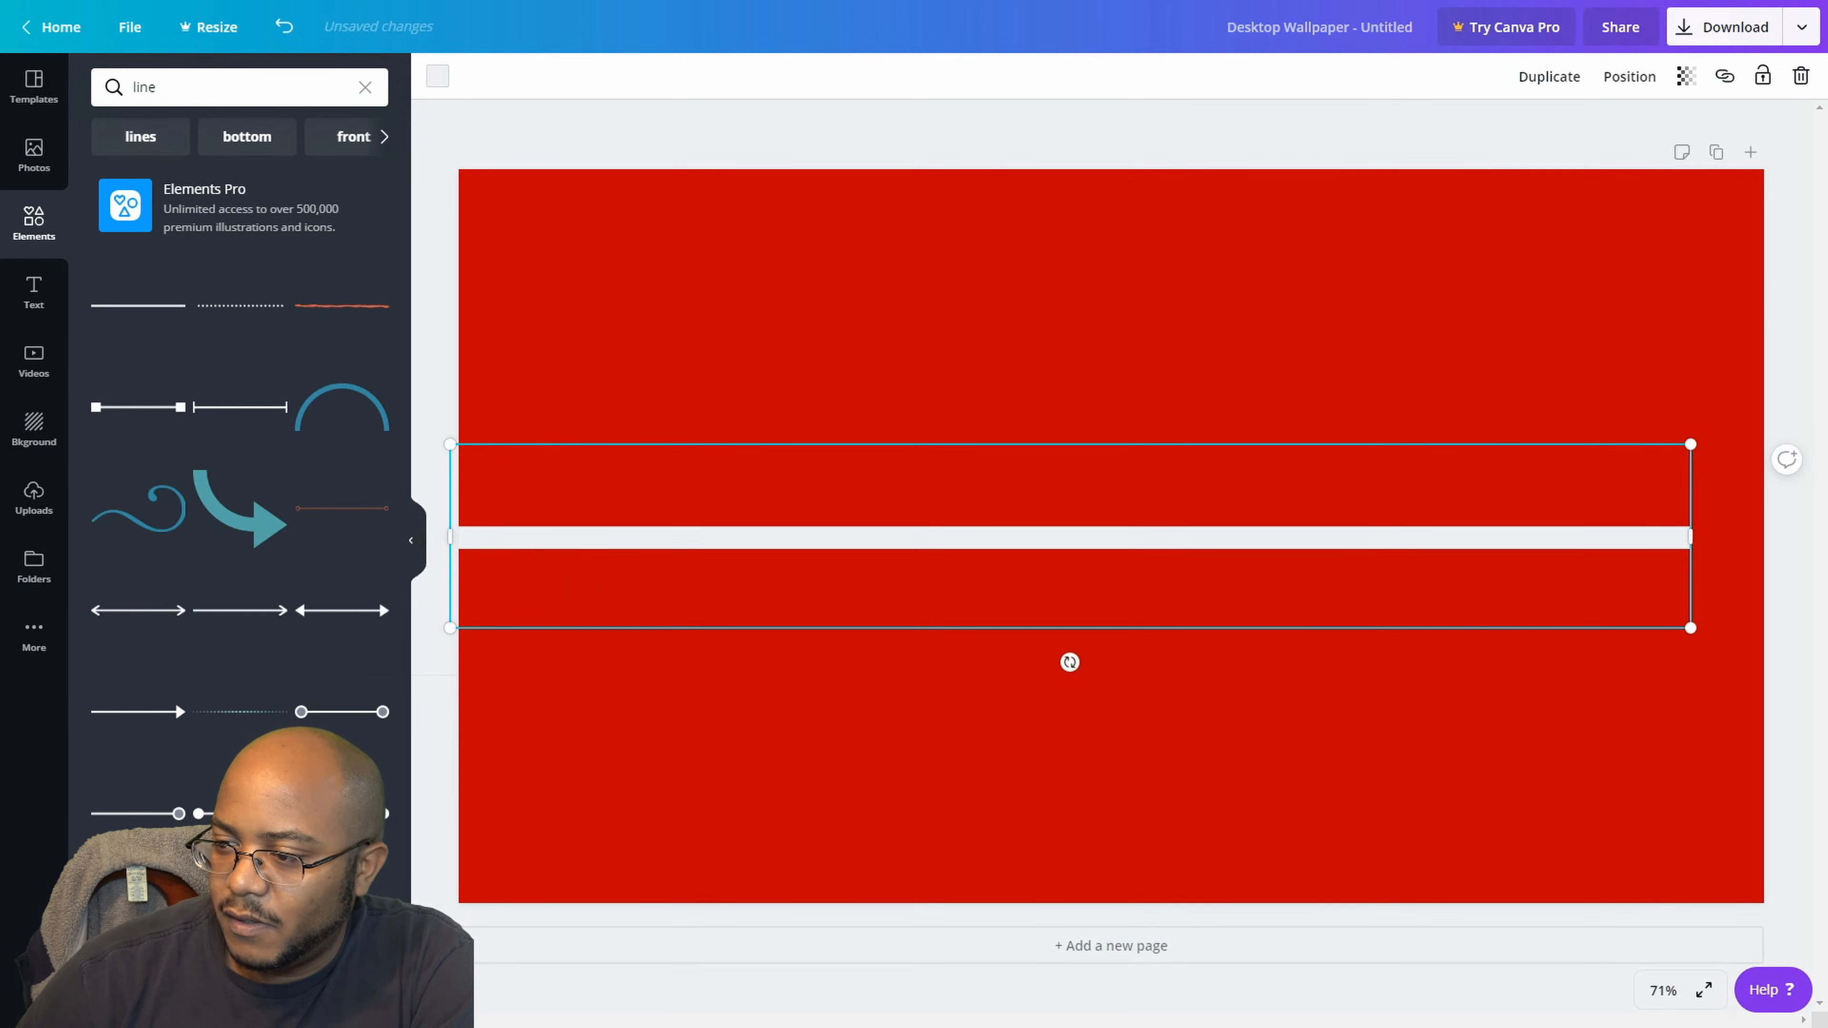
drag(1691, 536, 1808, 536)
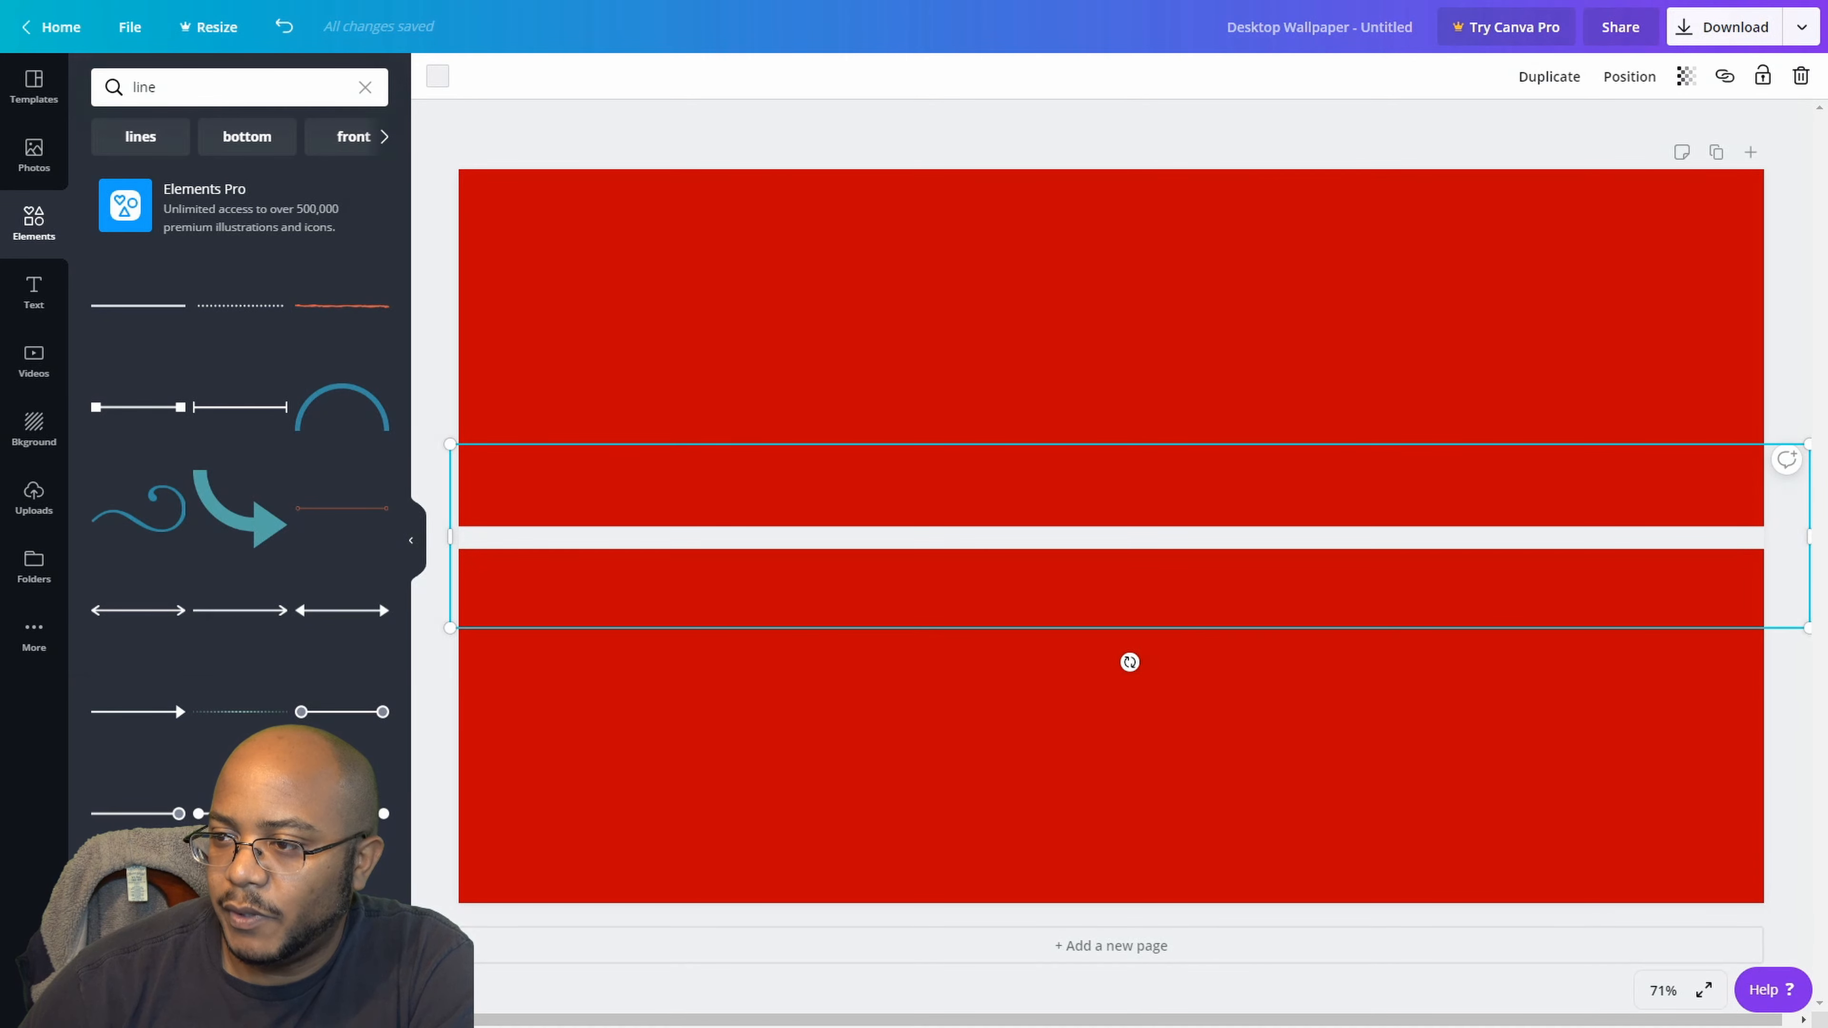
click(1534, 76)
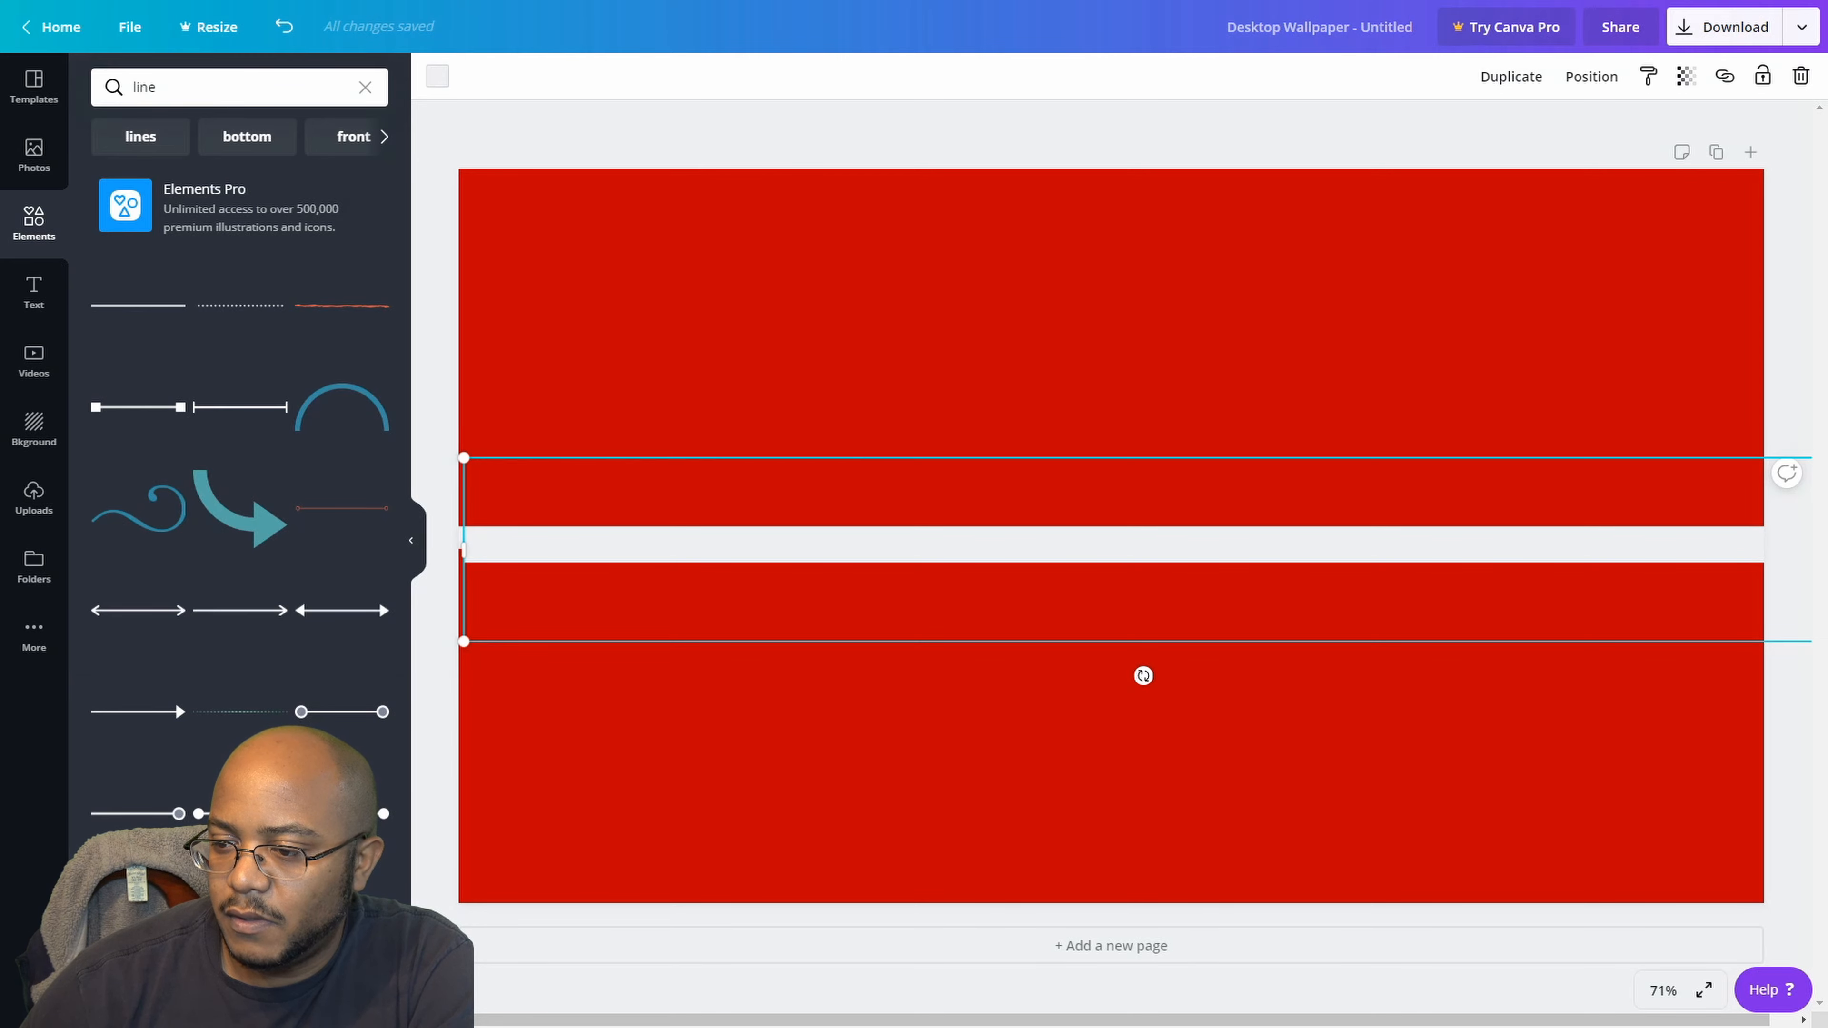
drag(1143, 676, 1085, 576)
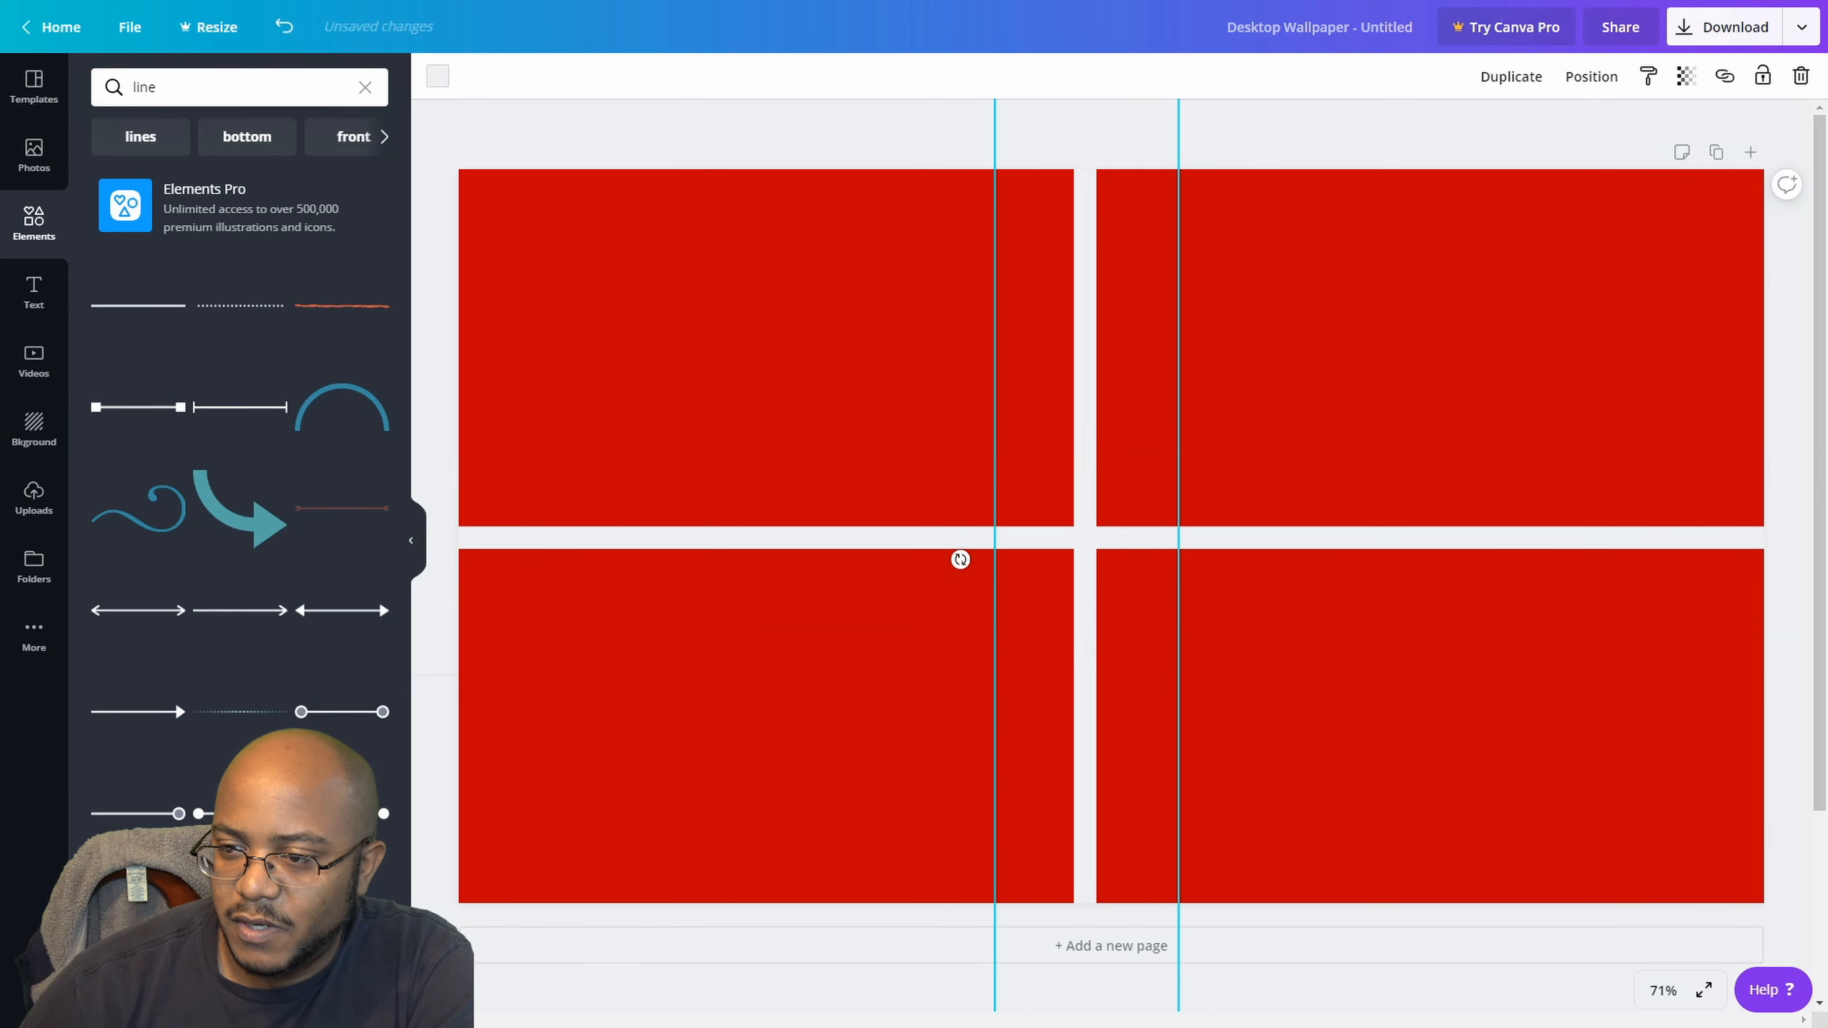
- Shorten the horizontal line so that it starts at the vertical divider and splits only the right part of the page
click(960, 559)
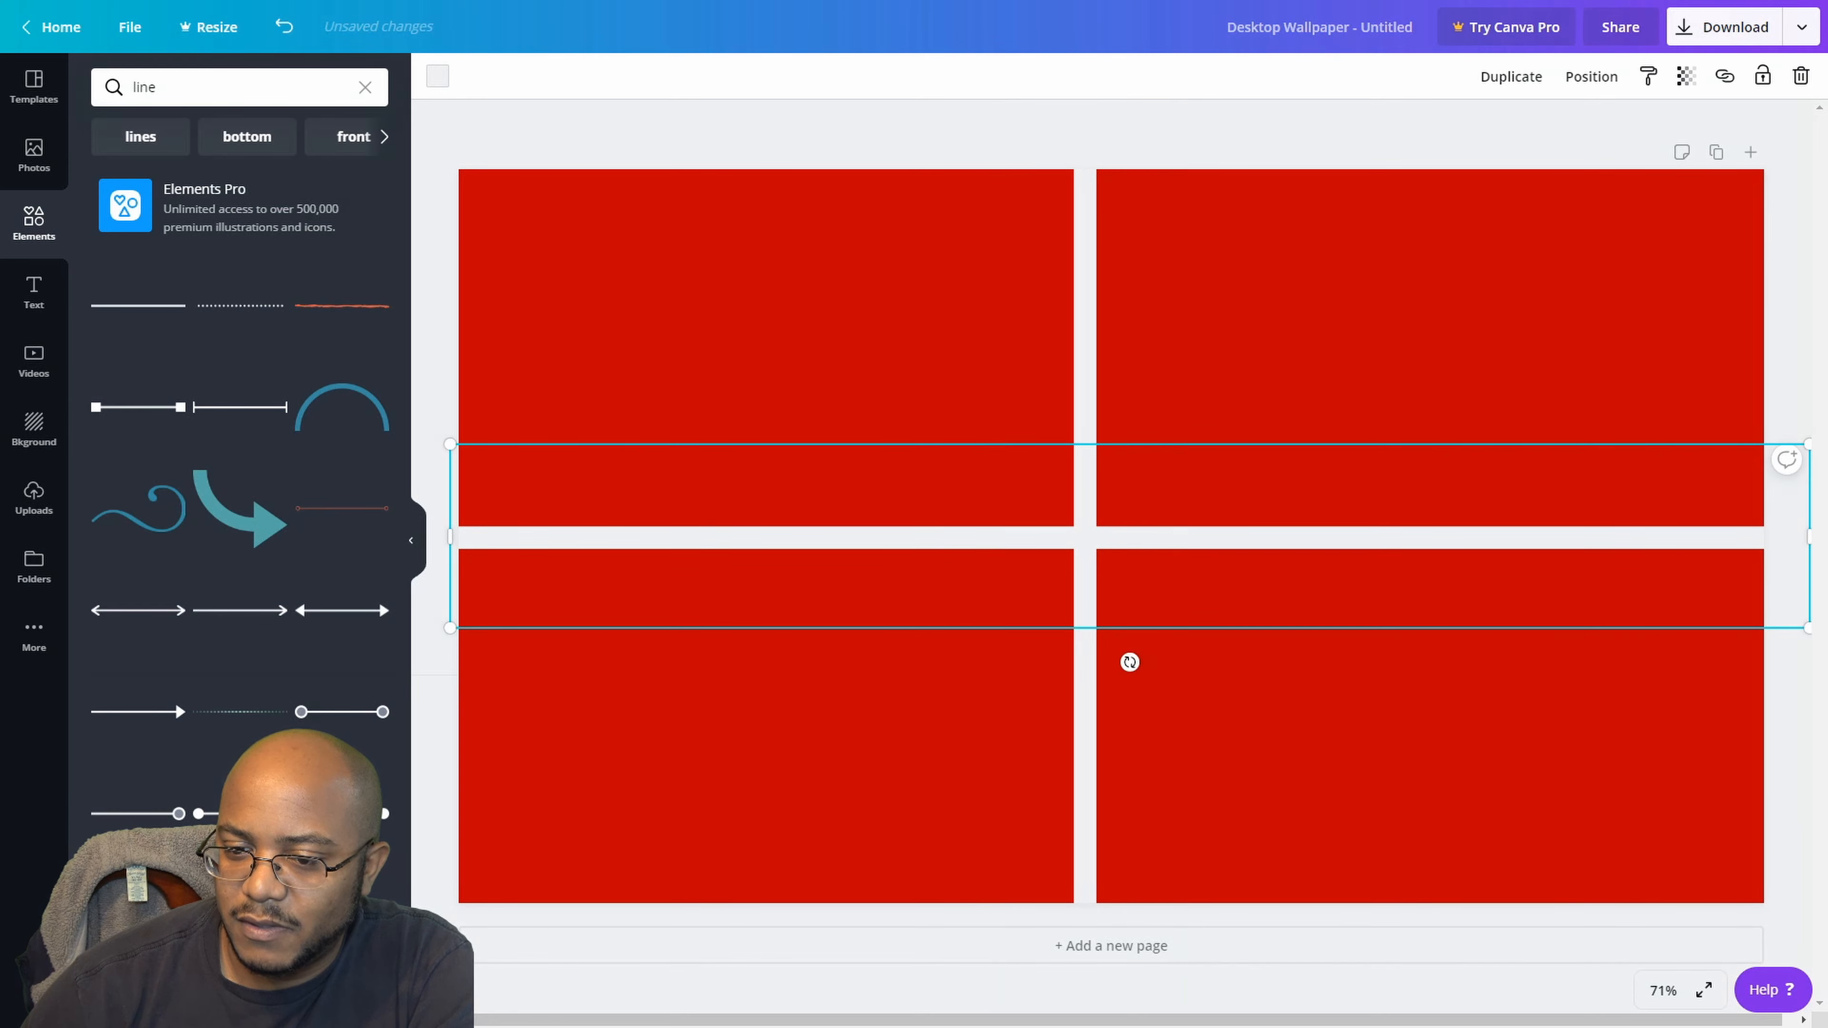
drag(449, 536, 1076, 535)
key(Escape)
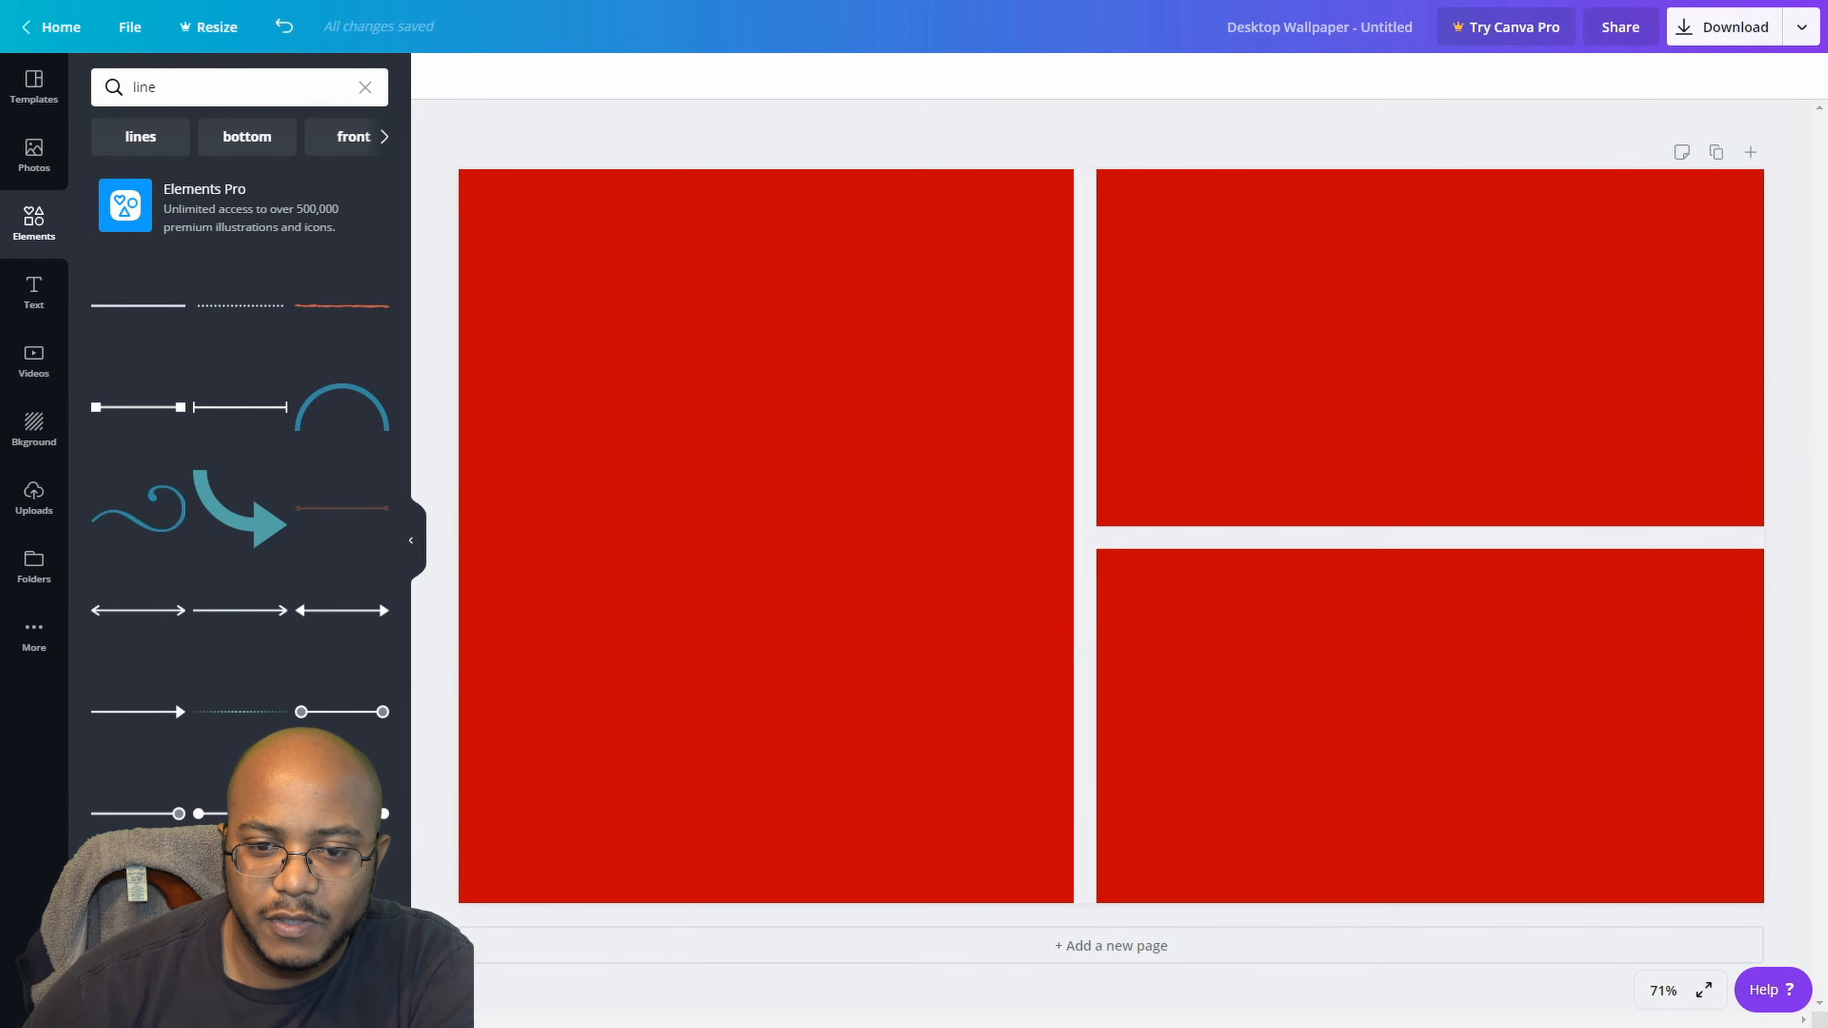
- Add a heading reading "Check Out Our Other Videos" in the lower-right section of the page
click(34, 292)
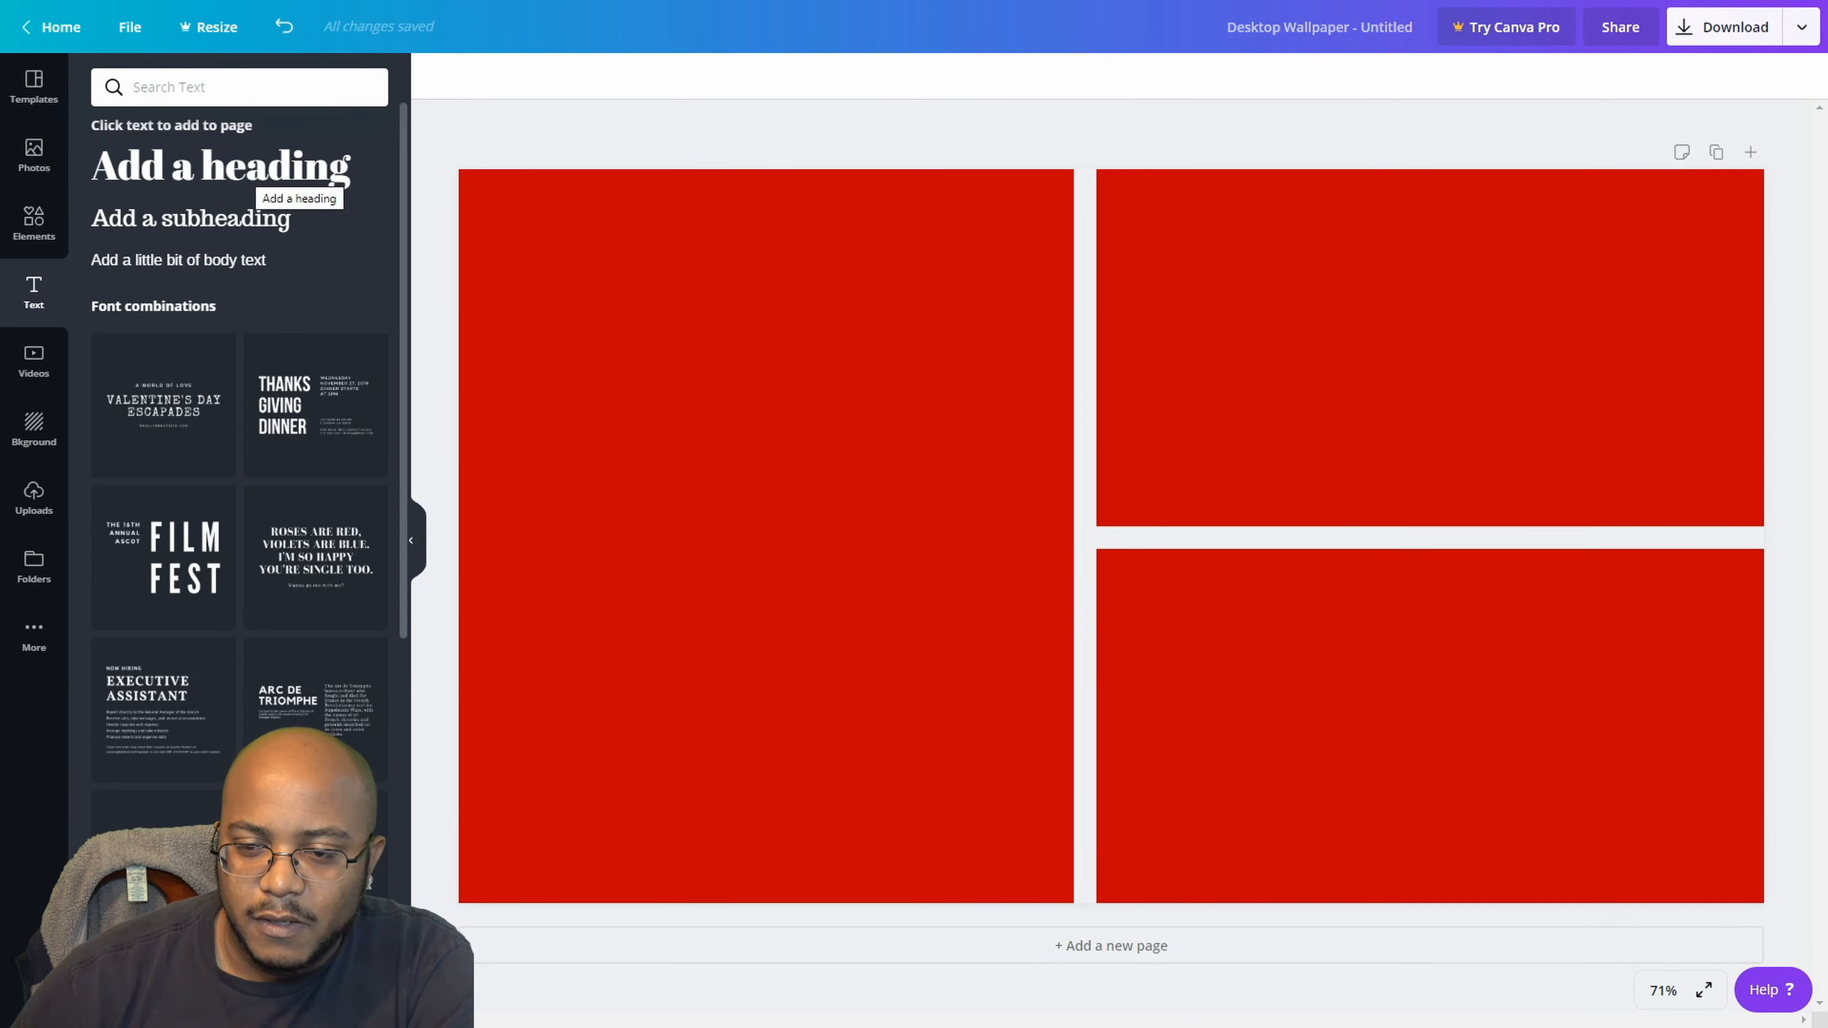
click(220, 167)
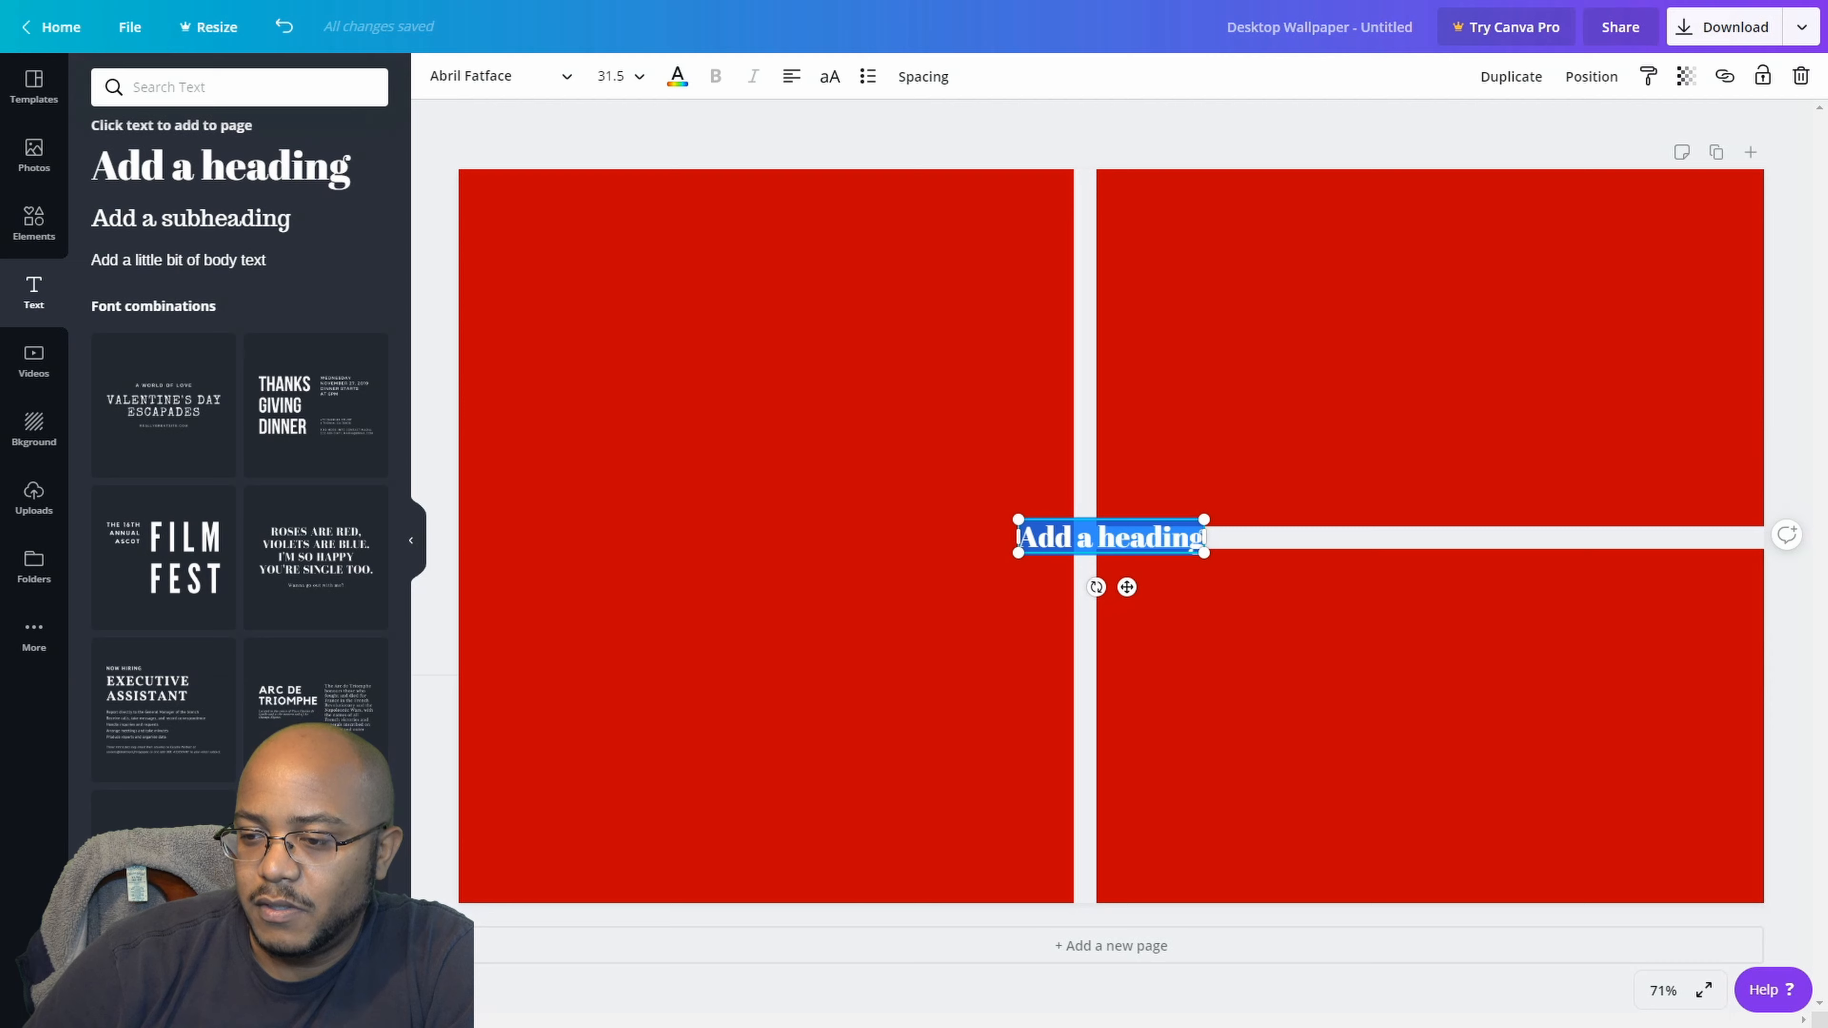
drag(1111, 540, 1442, 580)
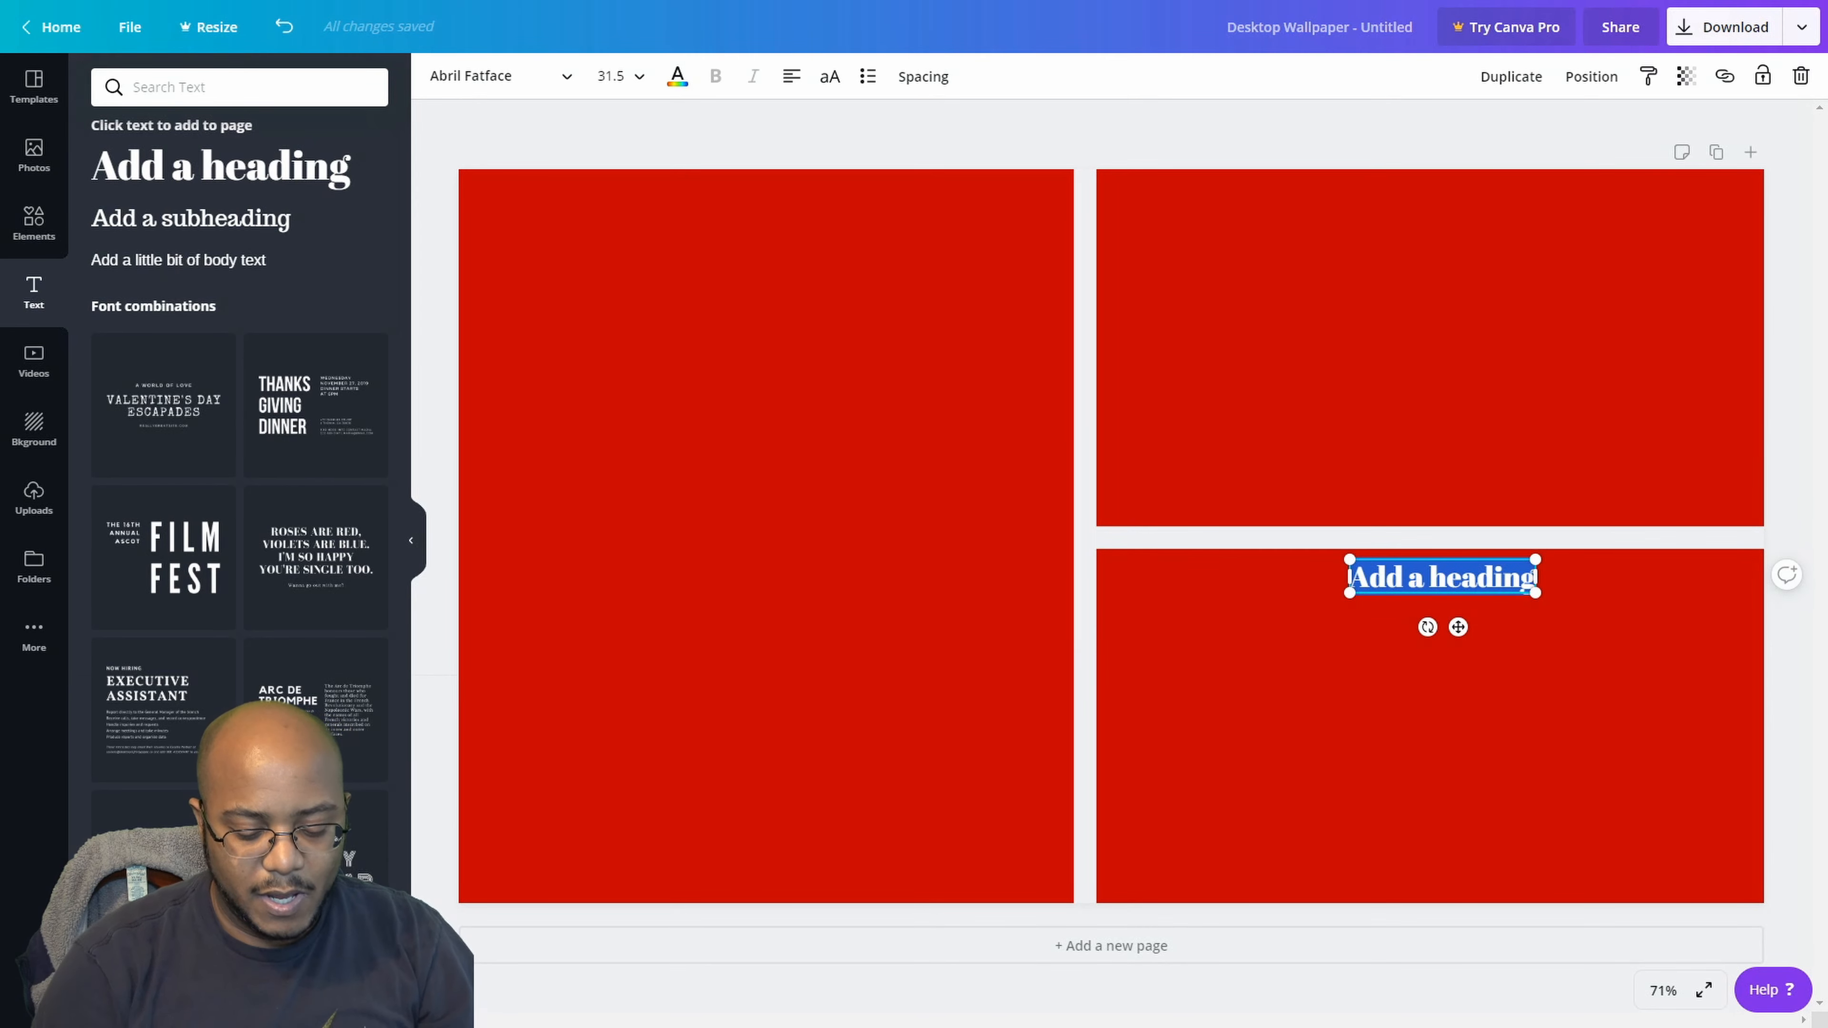
text(Check Out)
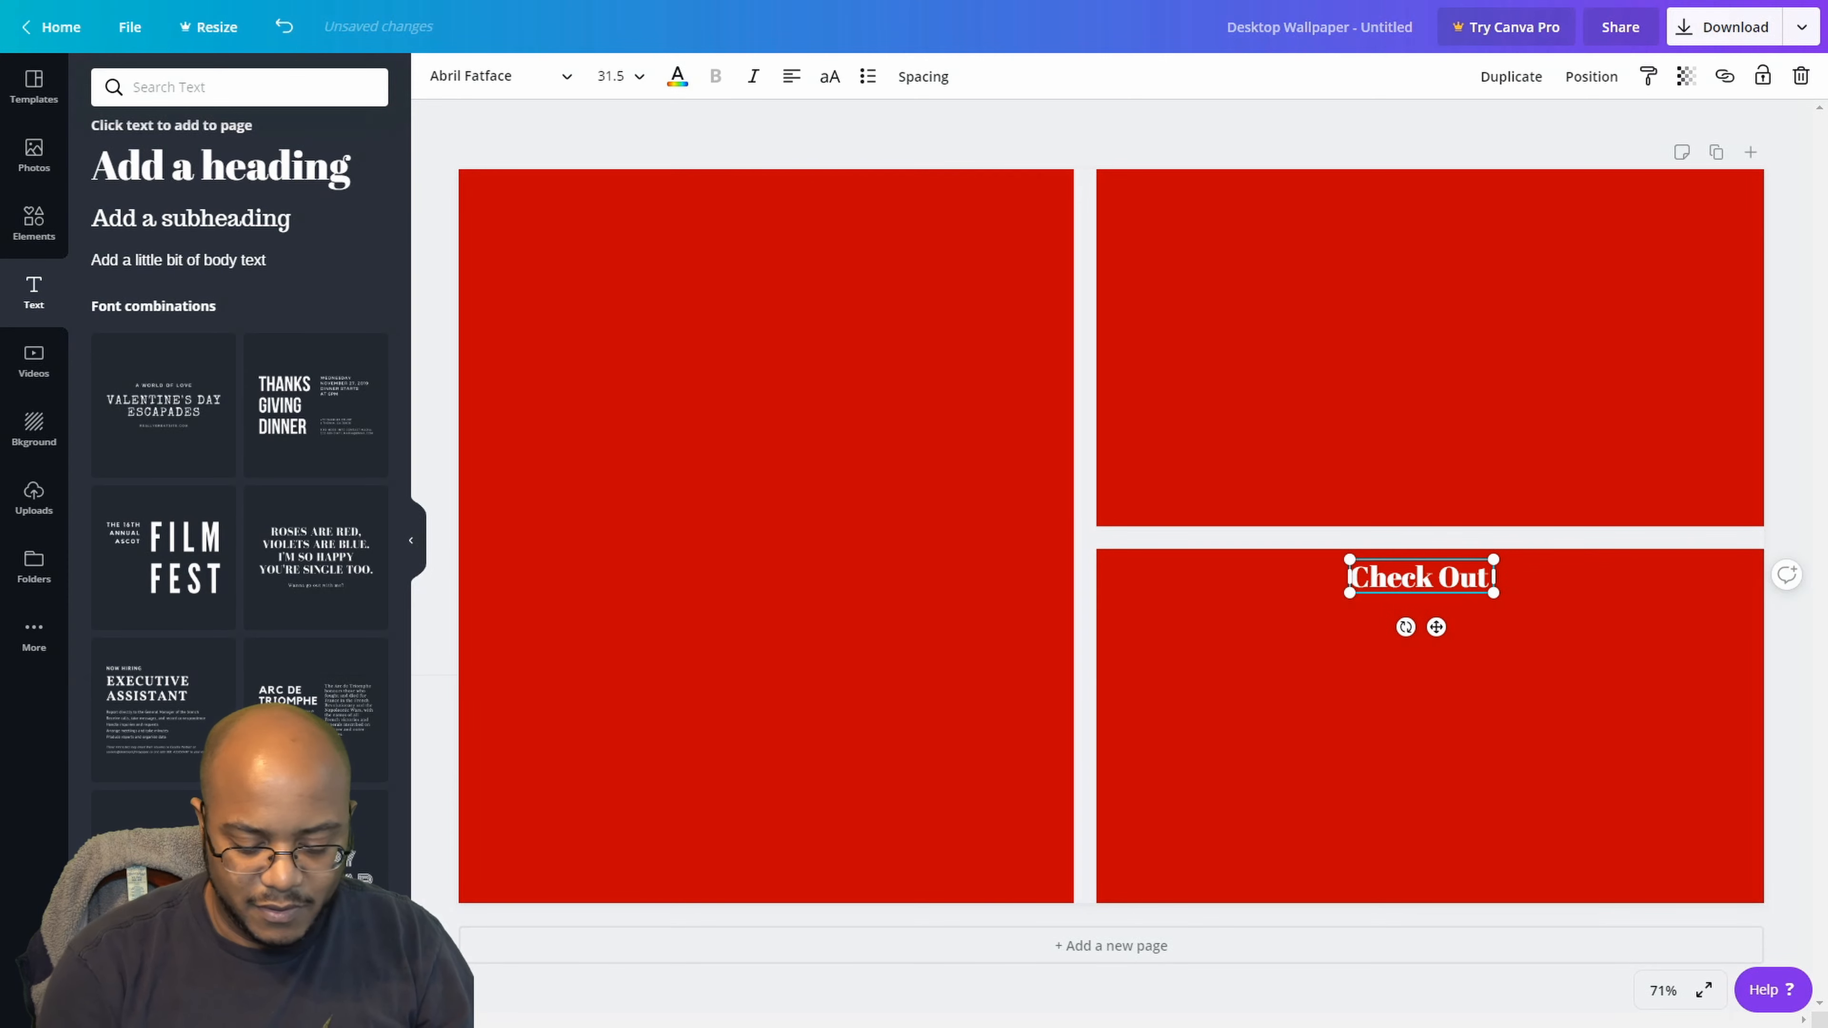
text(! Our)
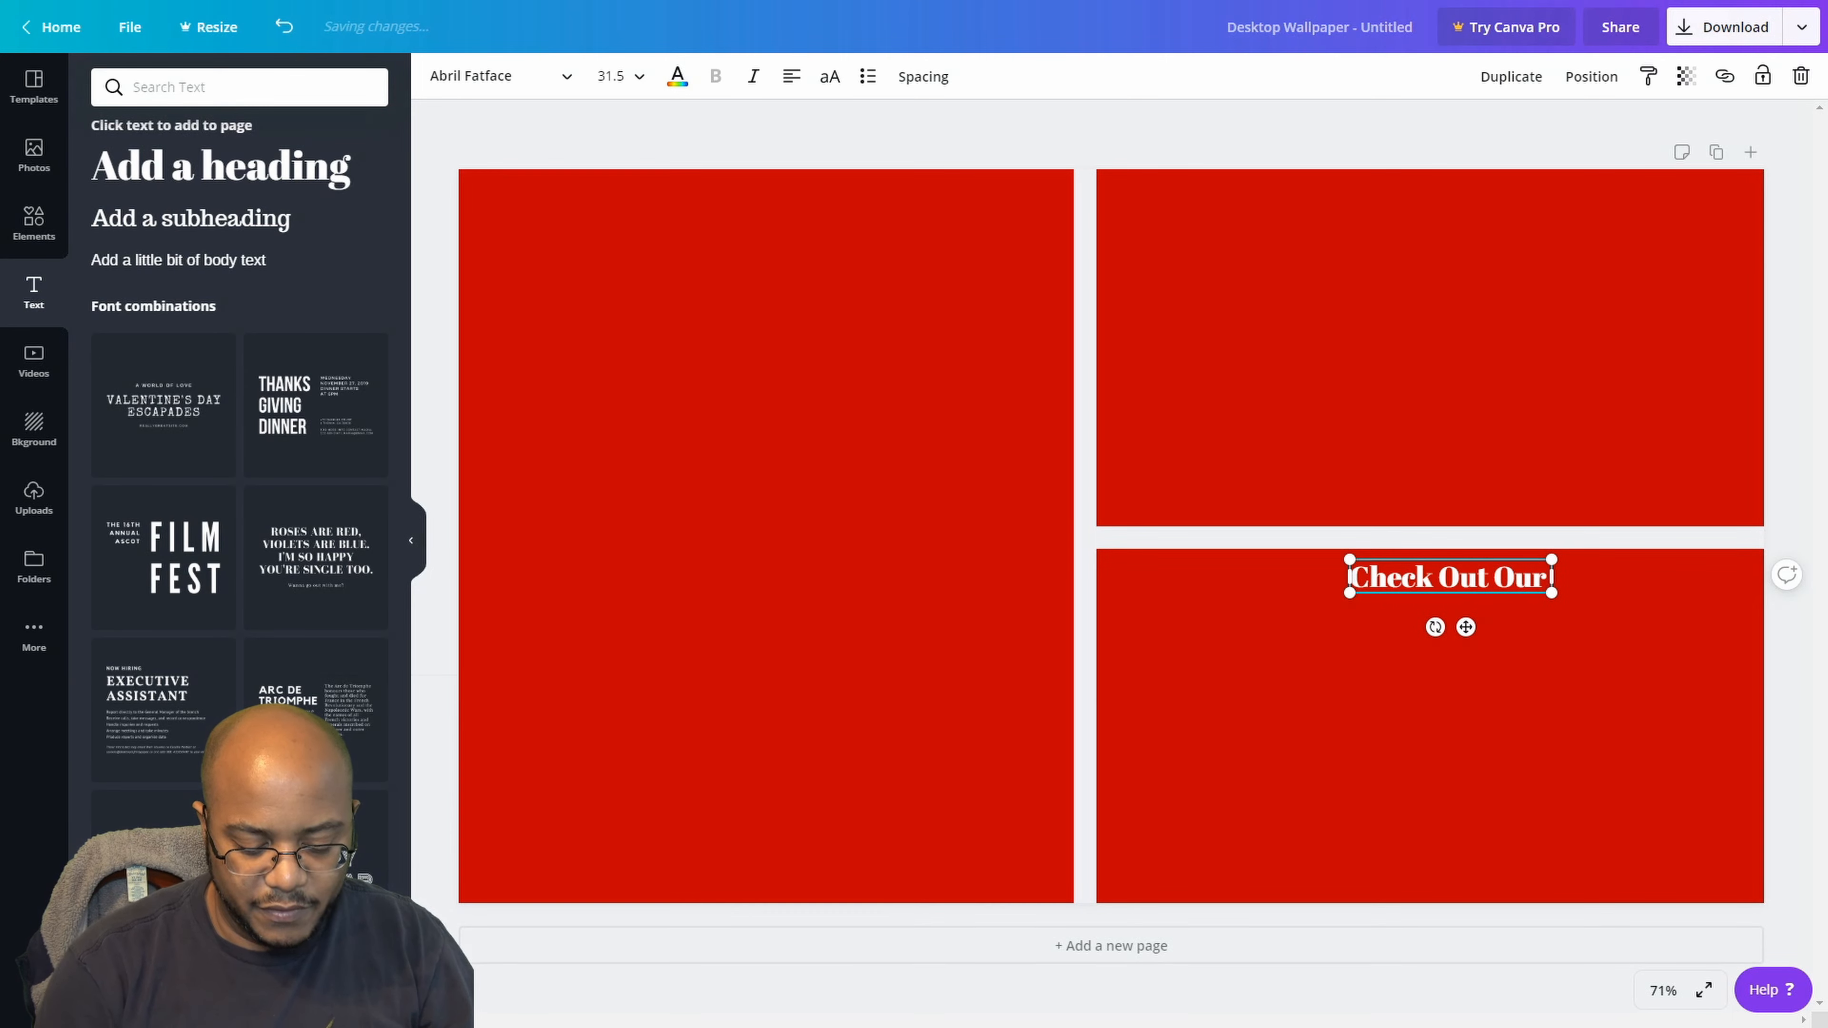
text( Other Videos)
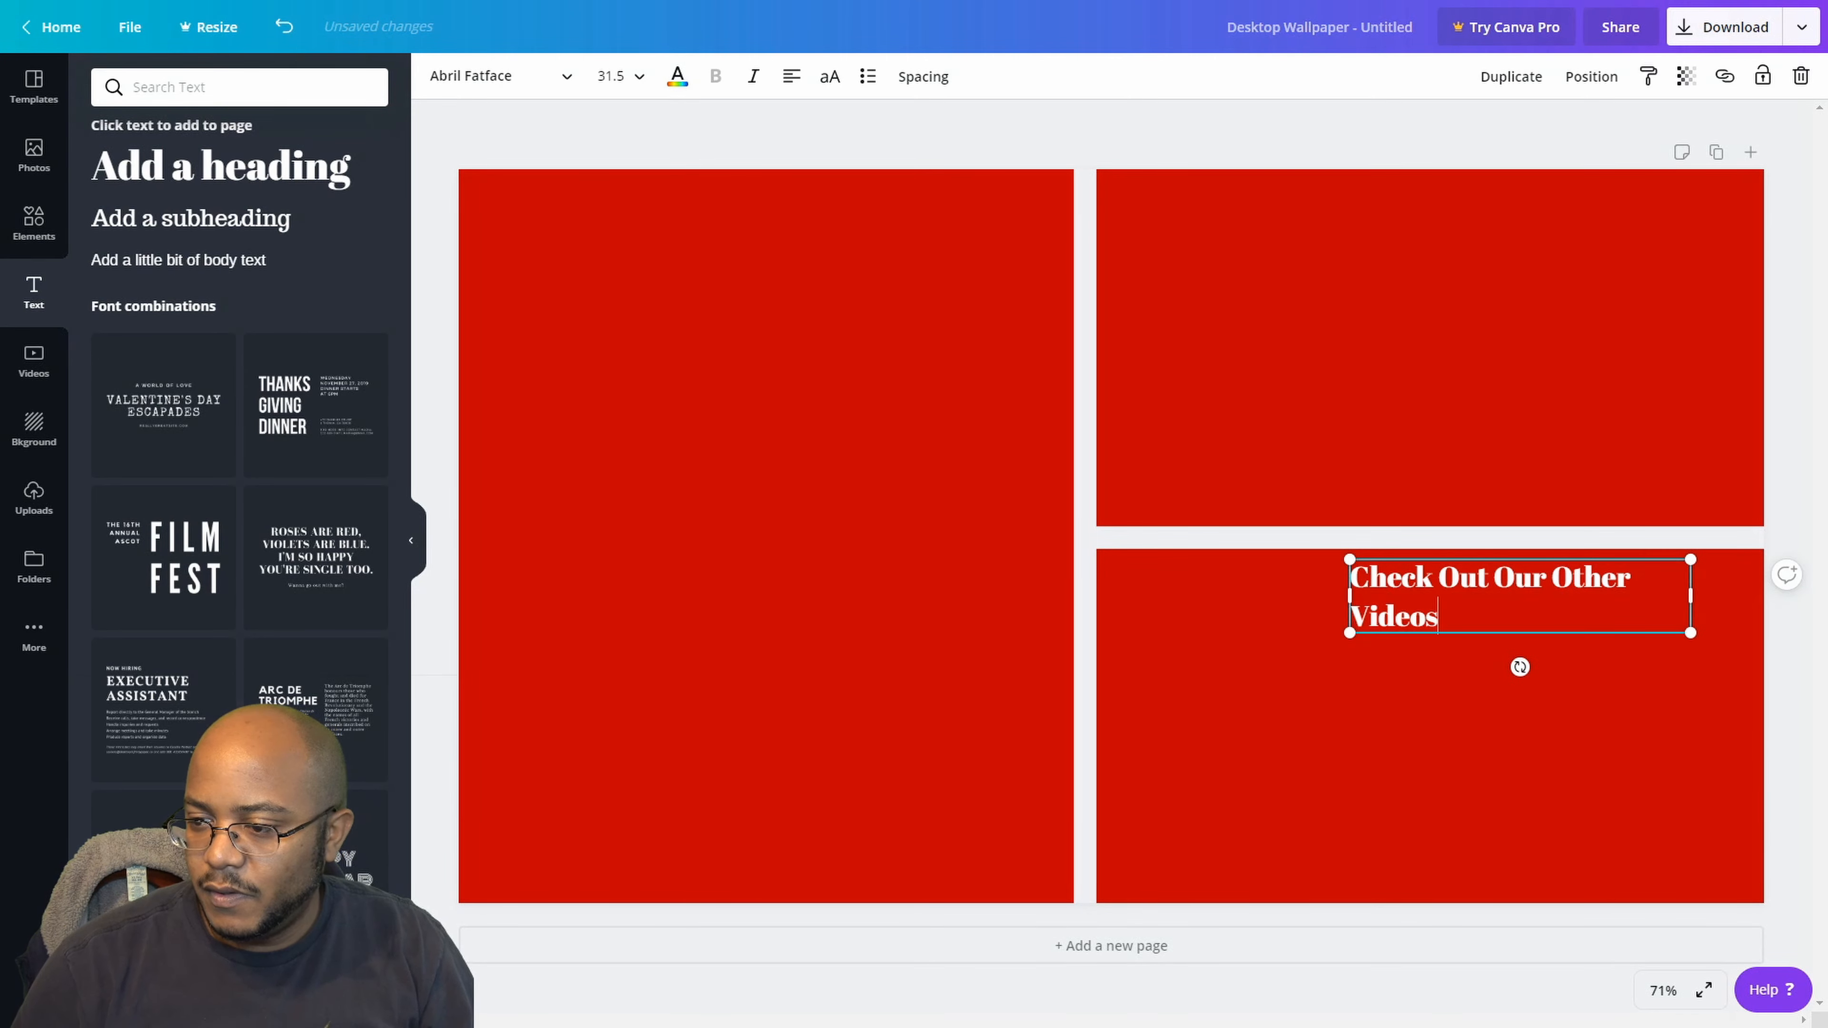
- Widen the heading's text box to fit one line, and format the text as centered bold Advent Pro Medium
drag(1350, 596, 1209, 576)
click(790, 76)
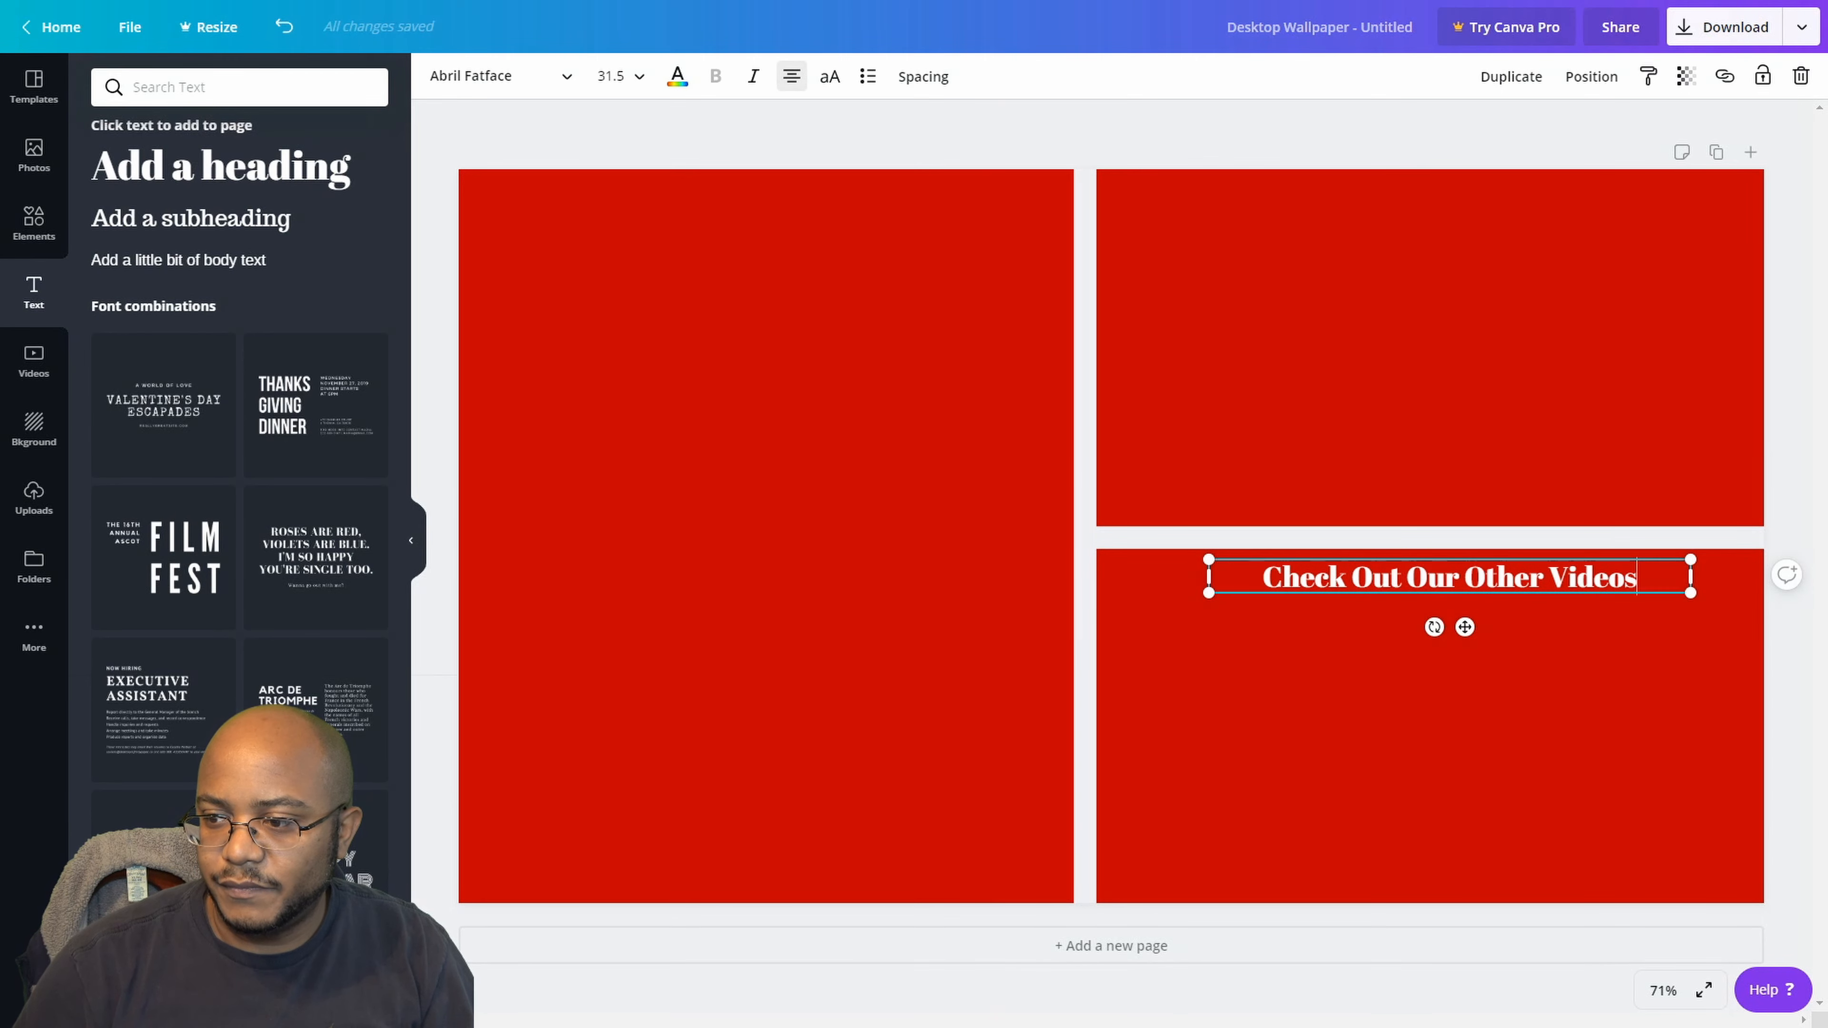
click(502, 75)
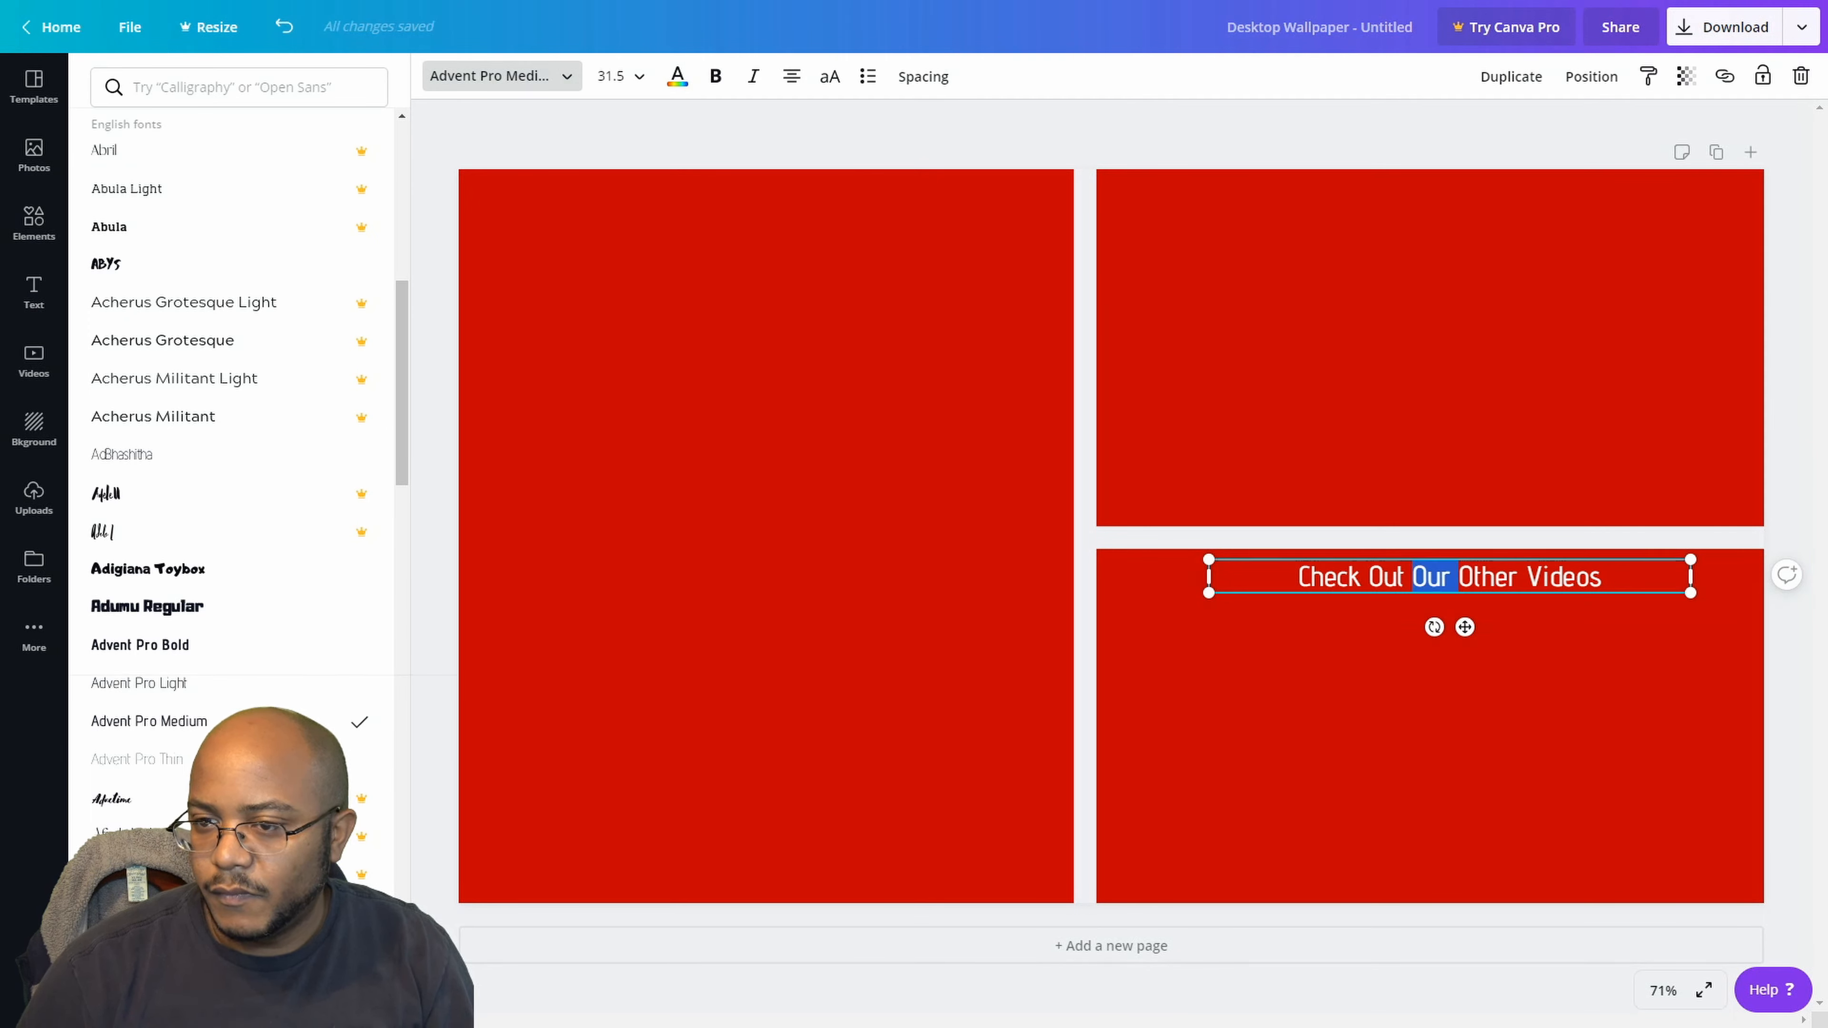
triple_click(1435, 577)
click(715, 76)
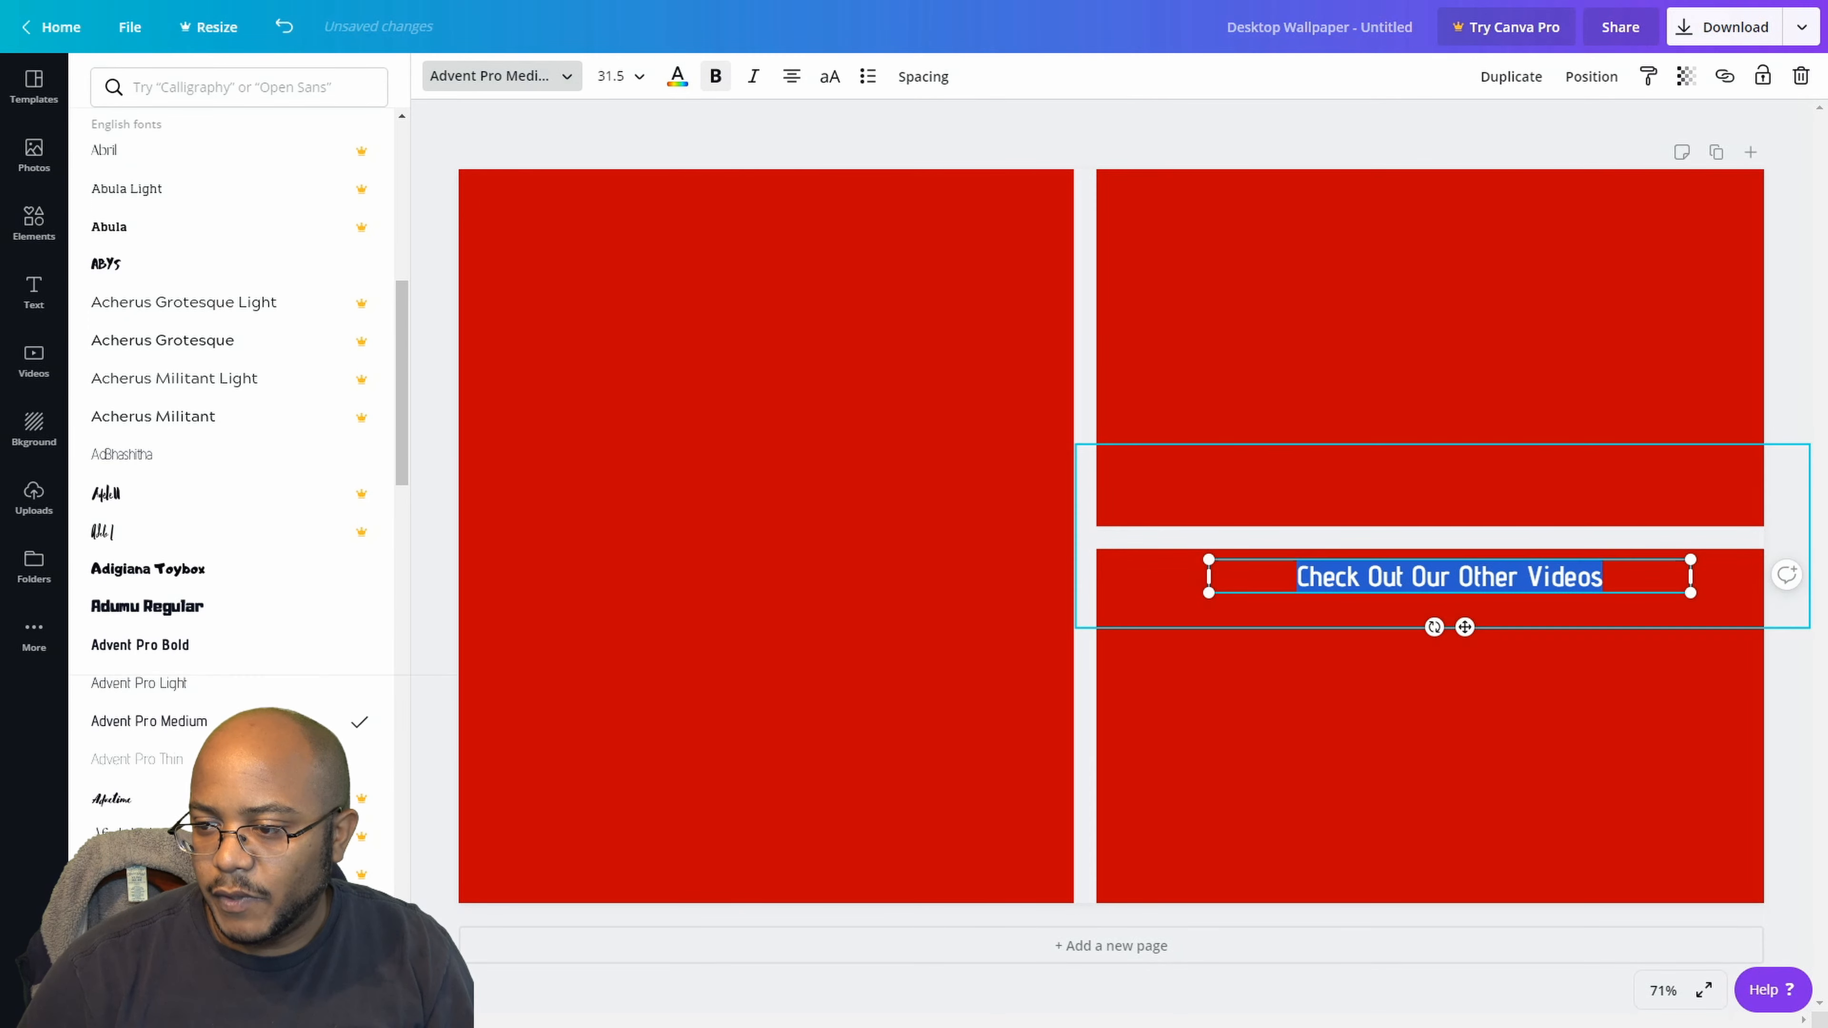
- Move the heading to the bottom of the lower-right section and place a duplicate at the top of the upper-right section
drag(1464, 627, 1449, 847)
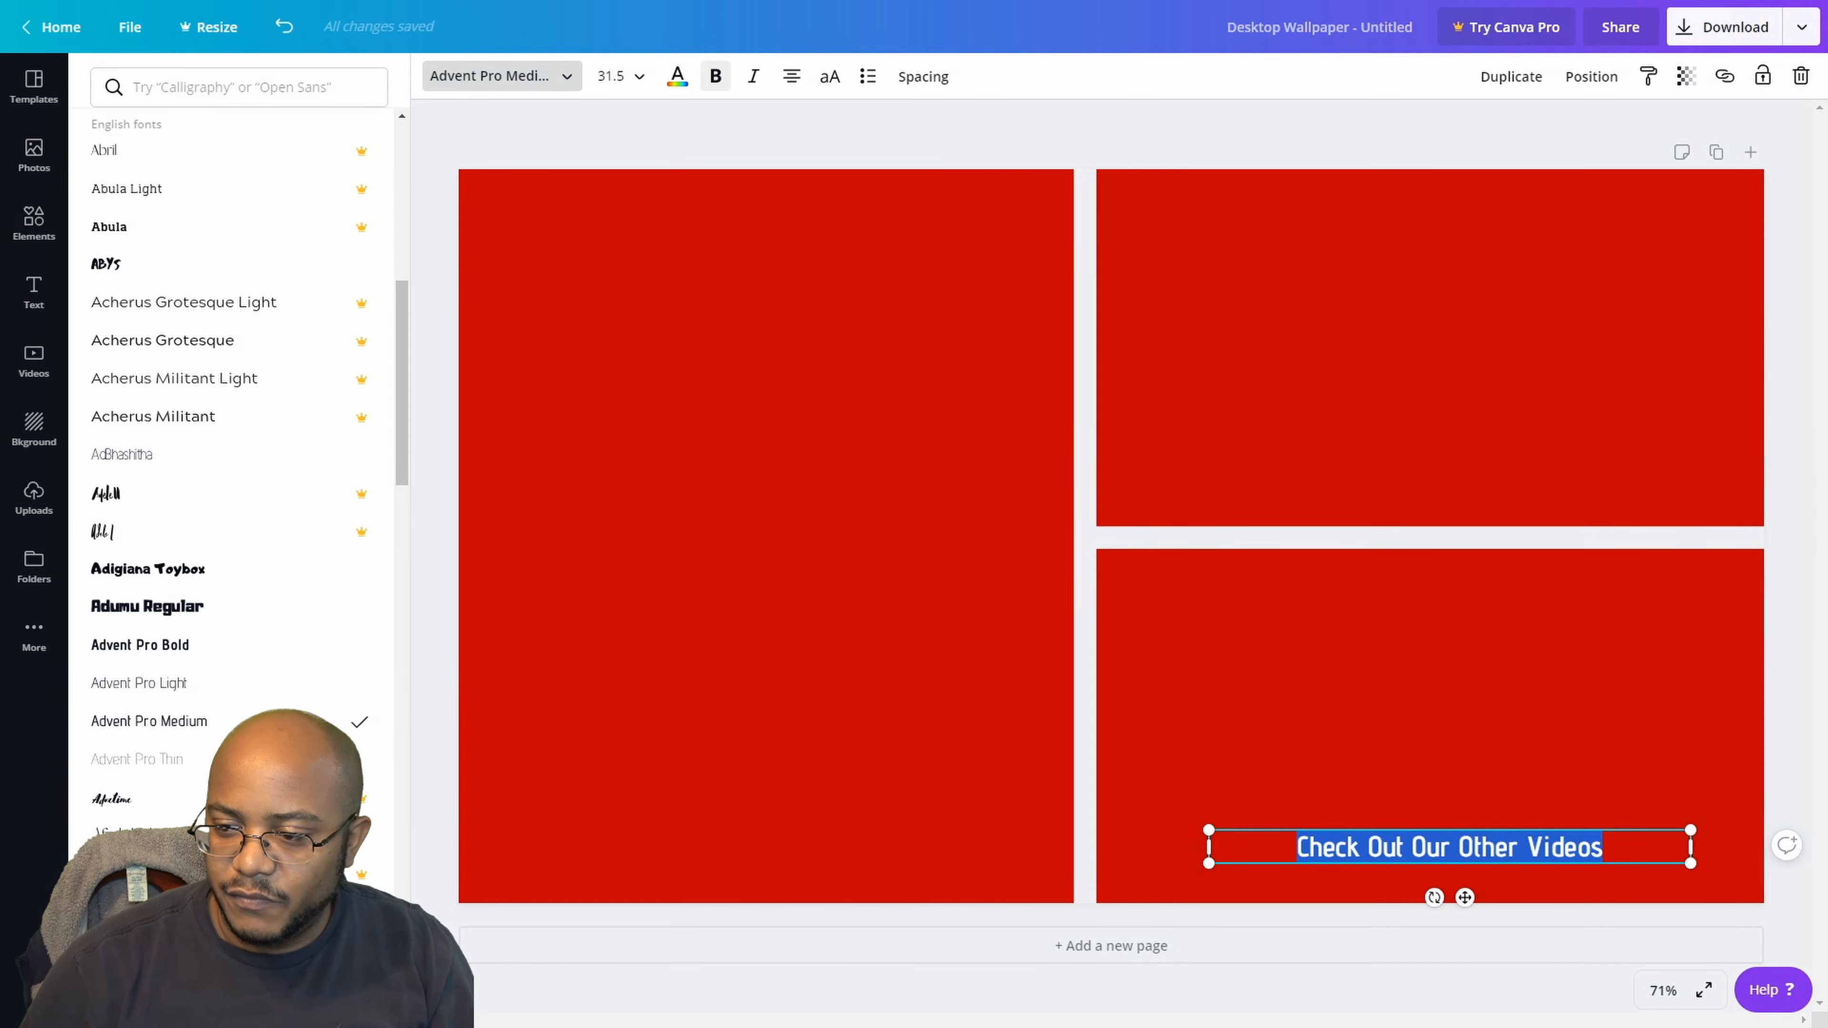
click(1792, 763)
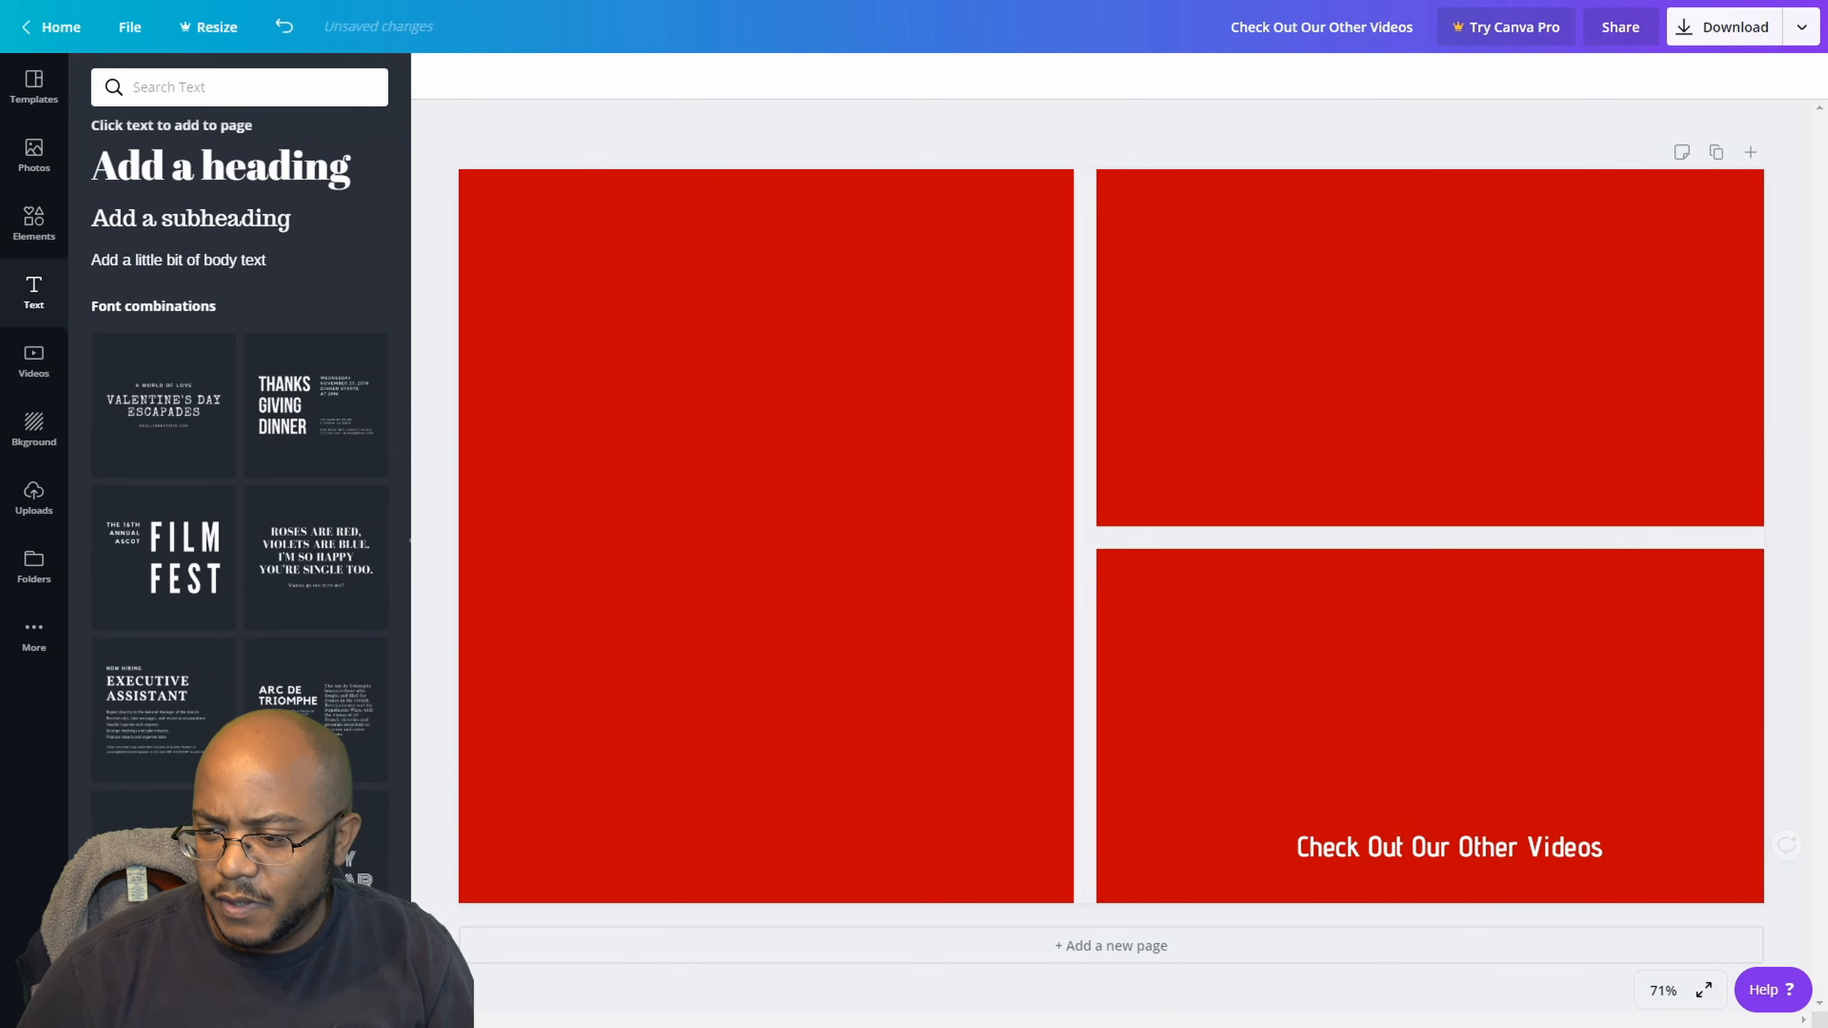
click(1449, 847)
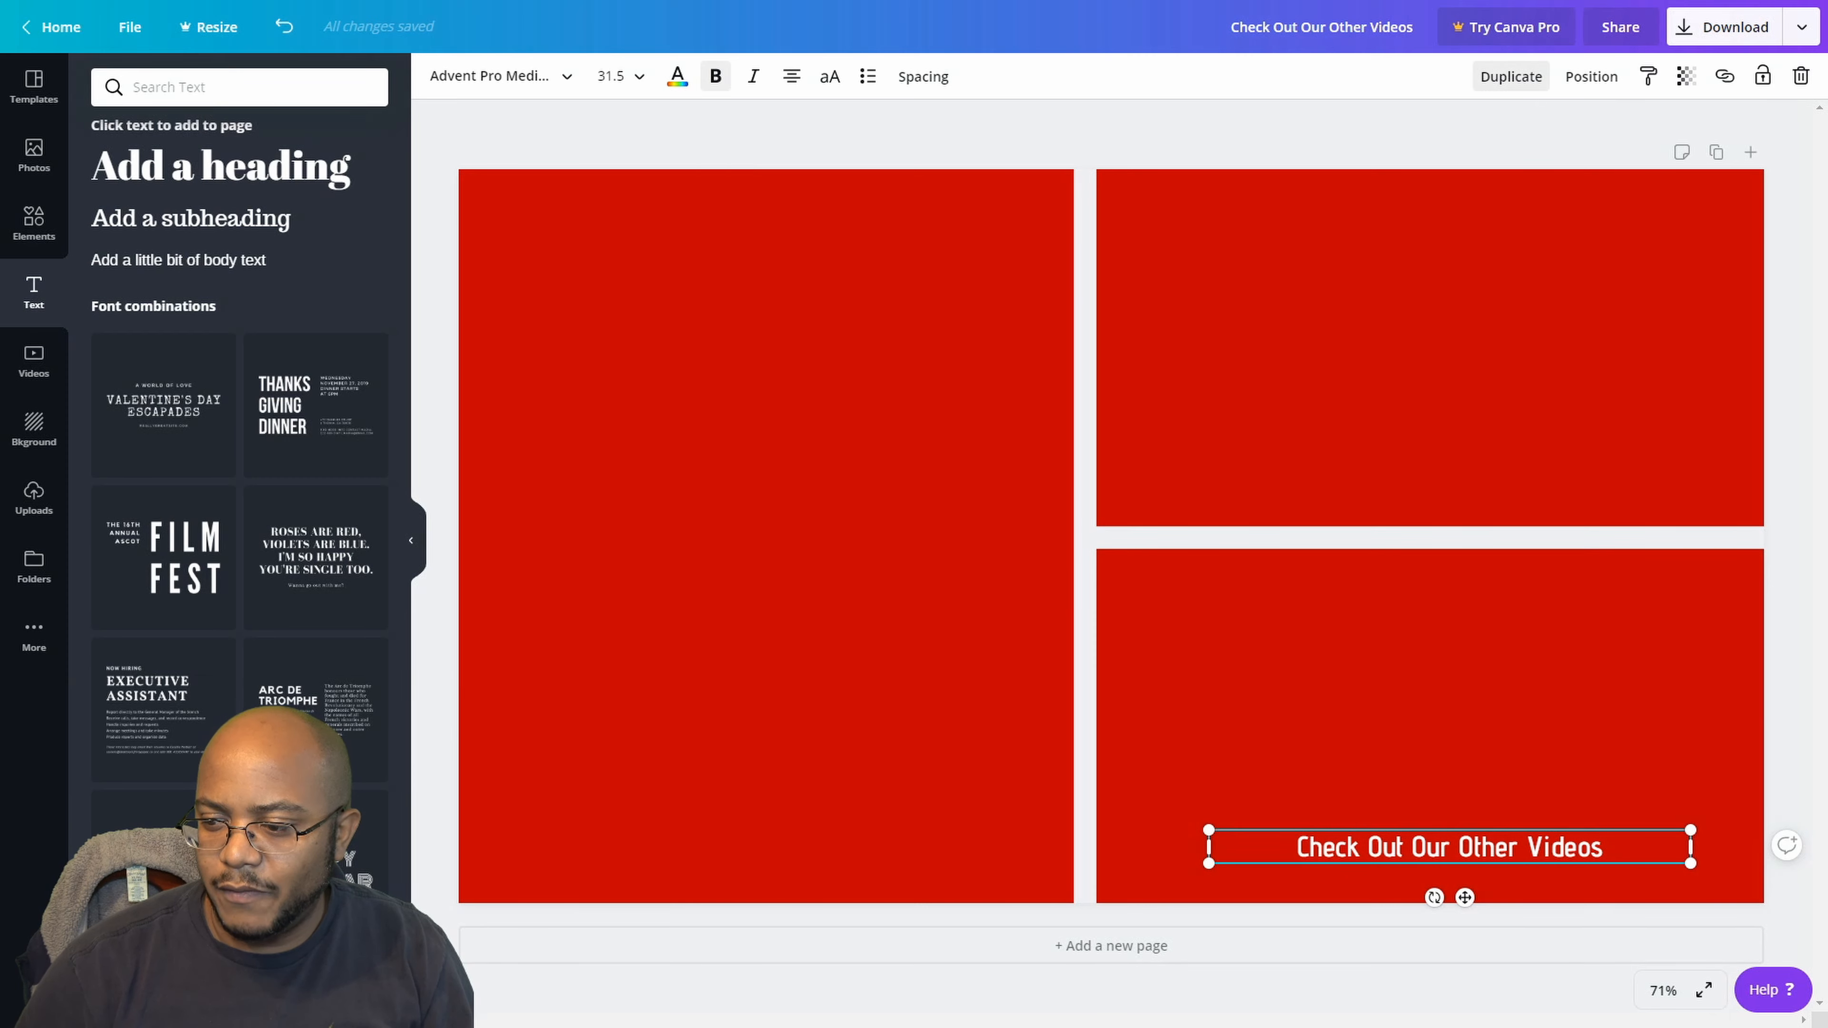
click(1510, 76)
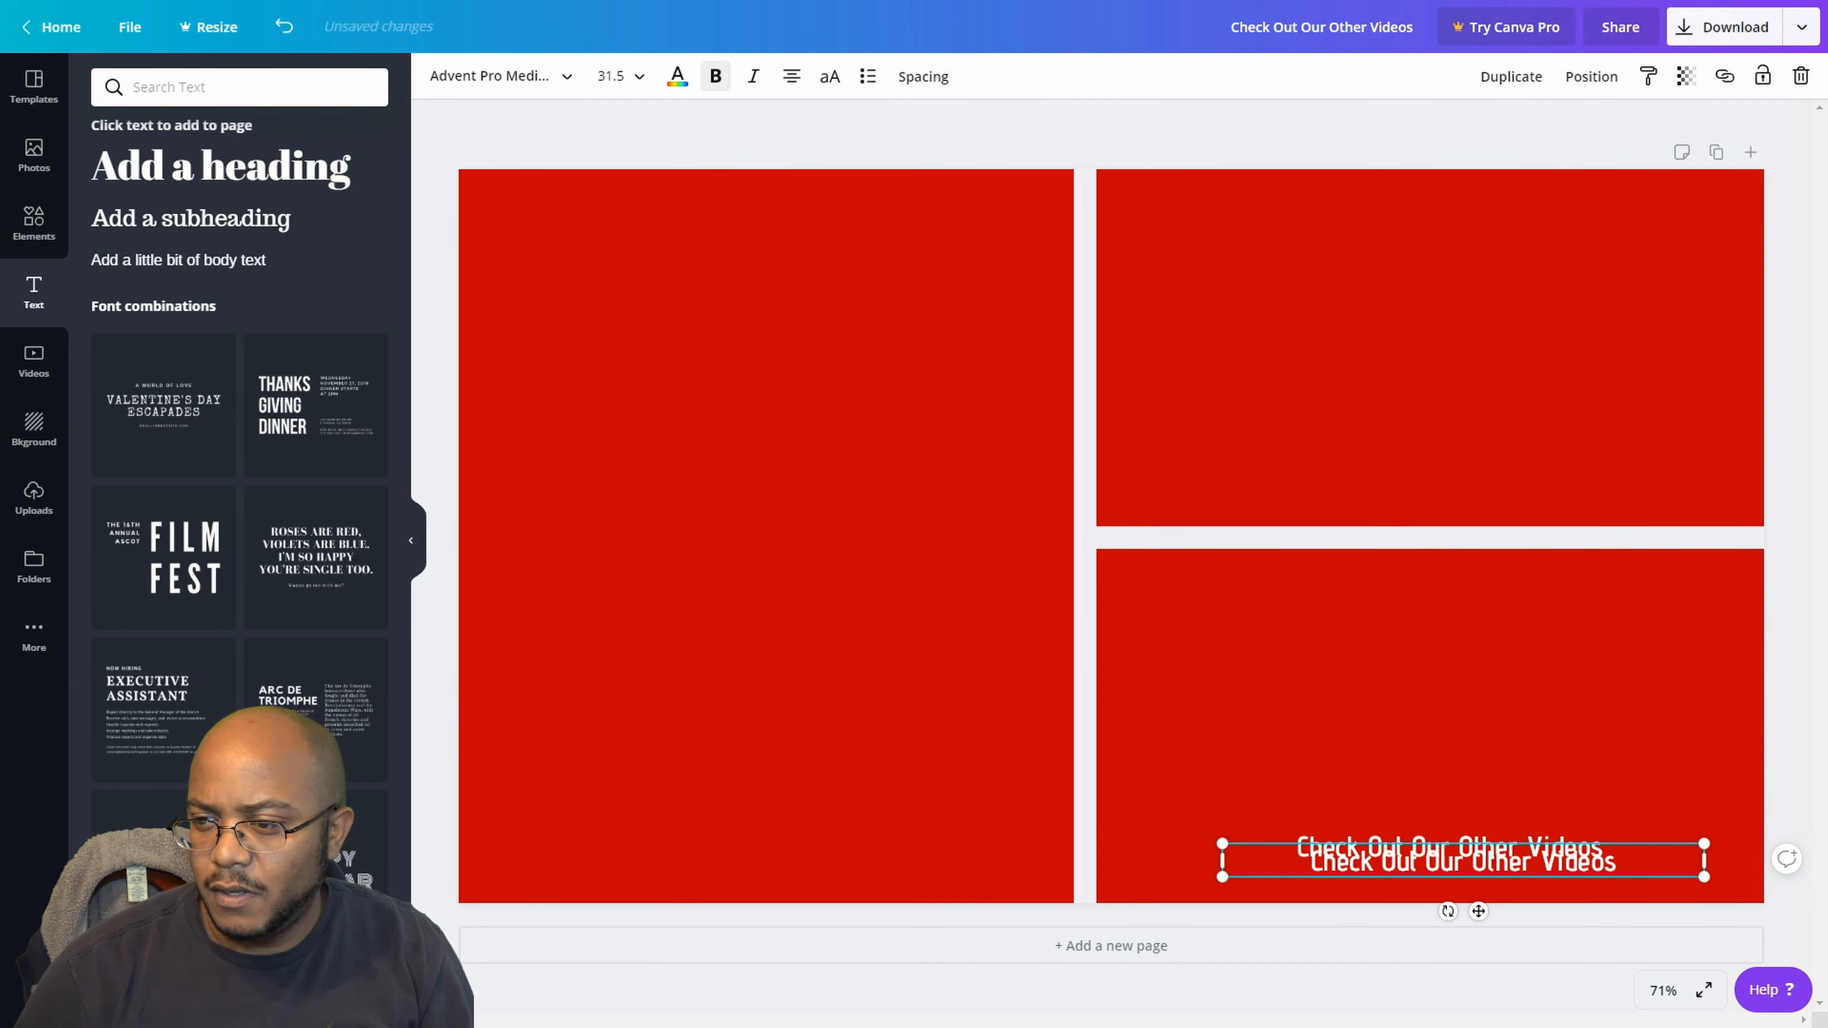
drag(1462, 860, 1450, 225)
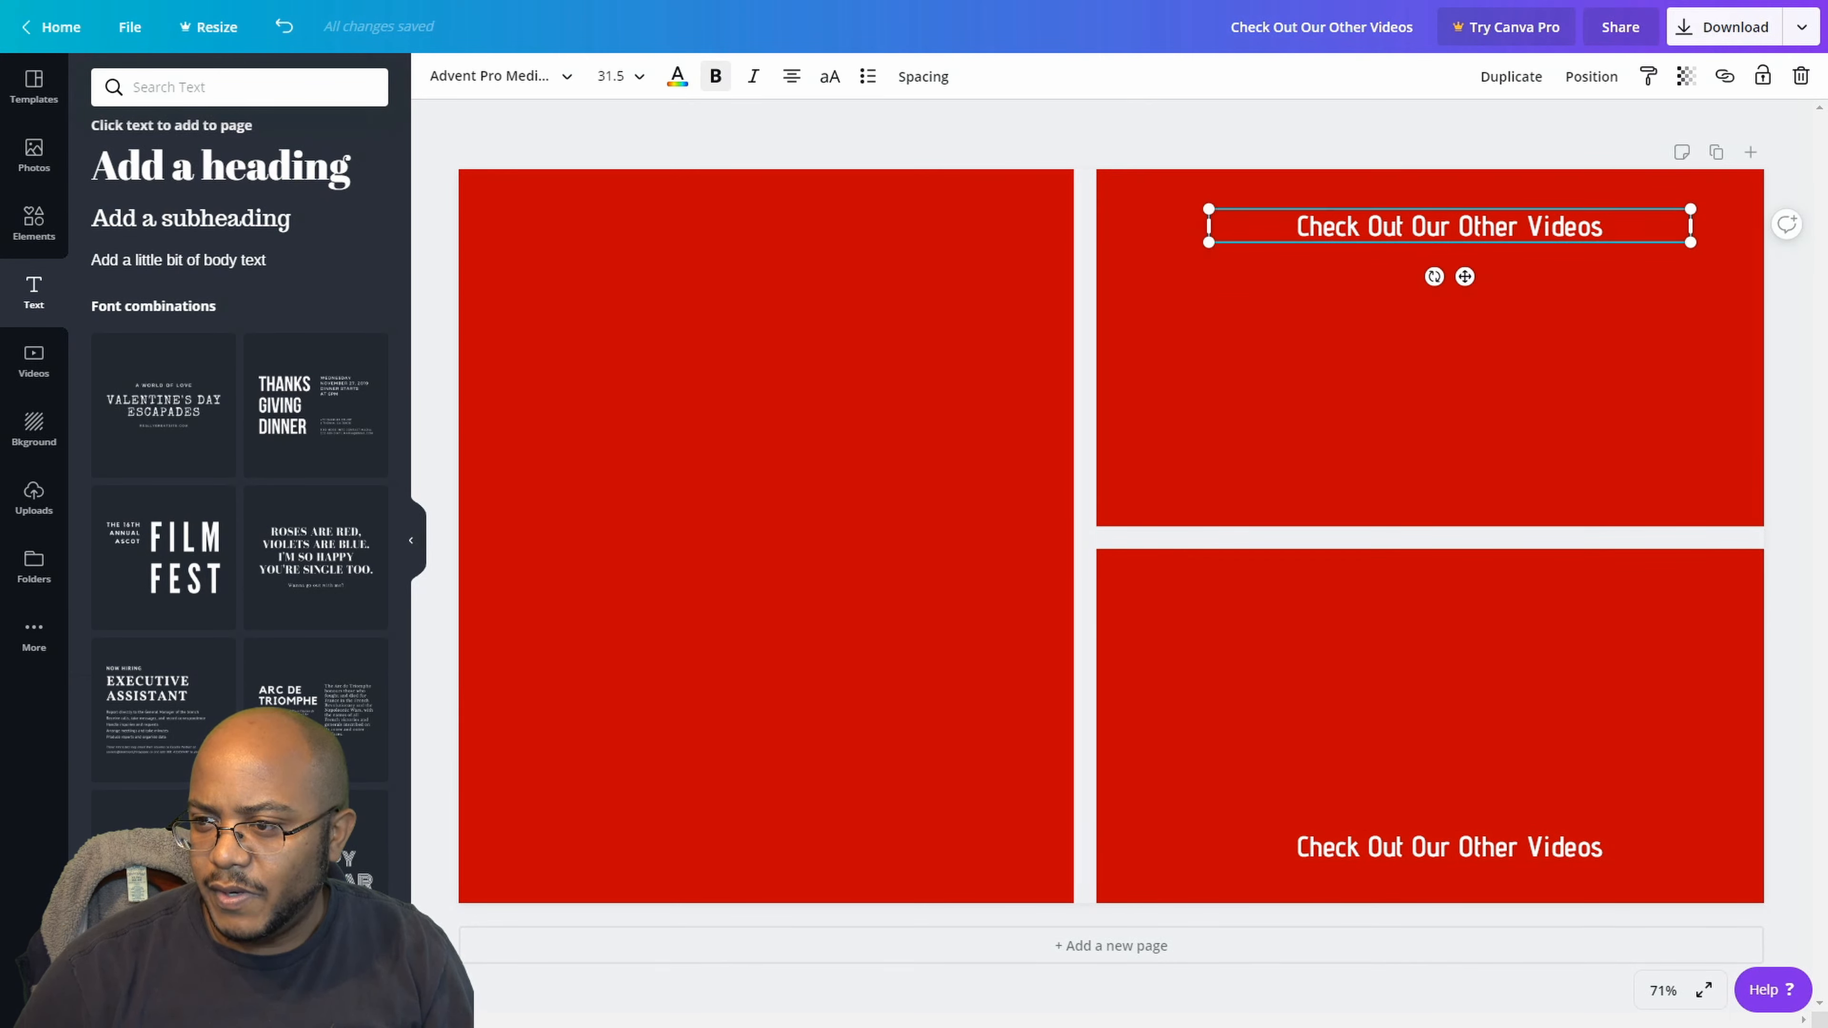
- Replace the text of the upper-right section's heading with "Watch This Next"
double_click(1484, 226)
click(1603, 226)
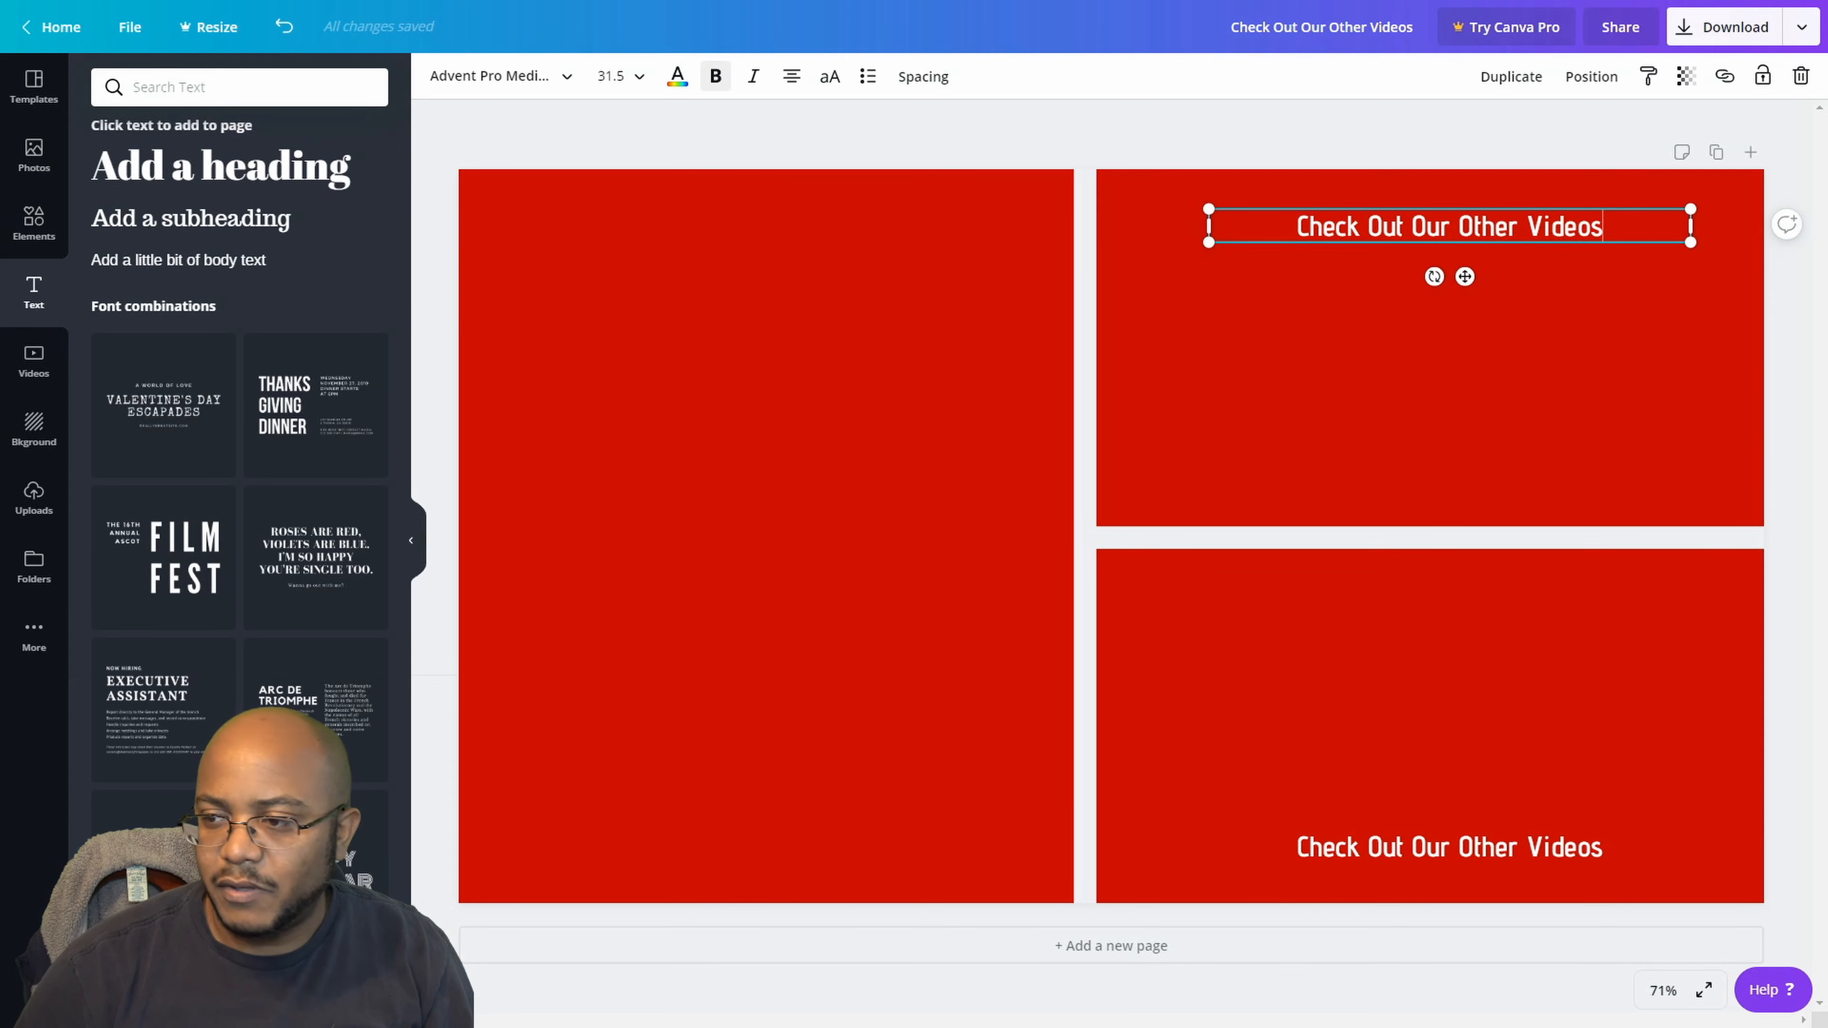
key(ctrl+a)
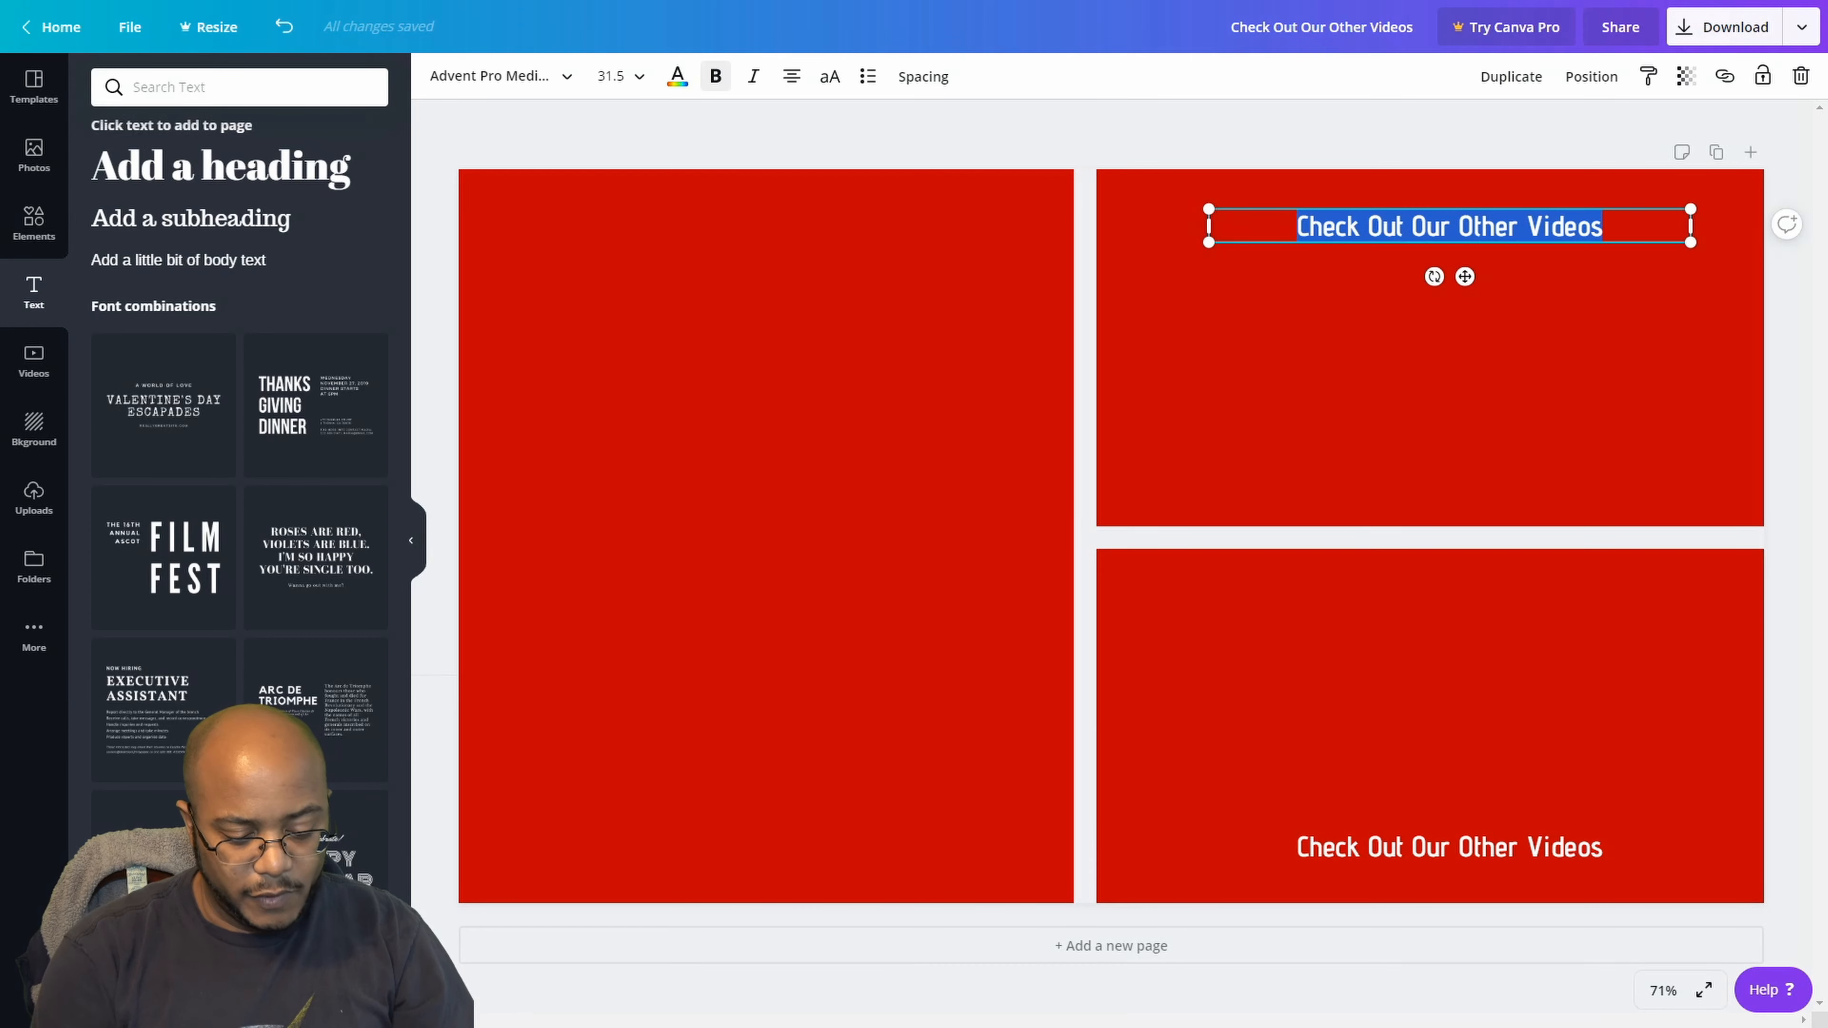
text(W)
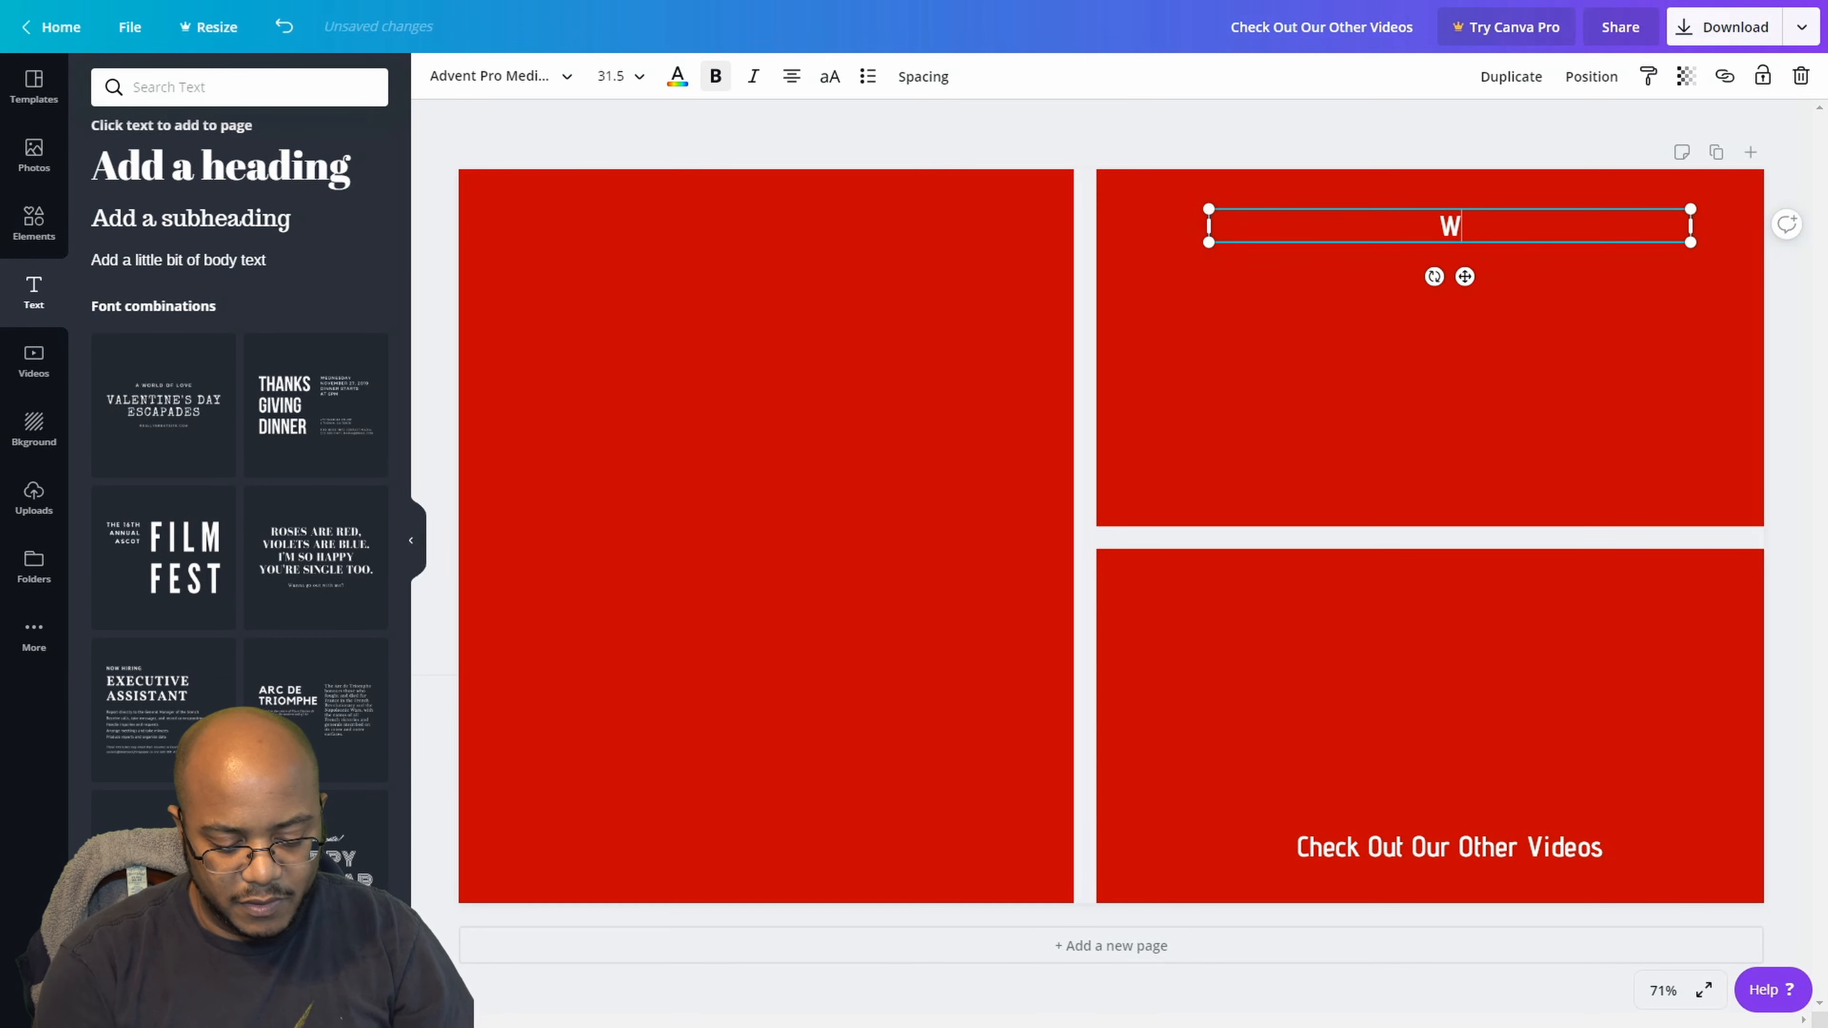
text(atch This Next)
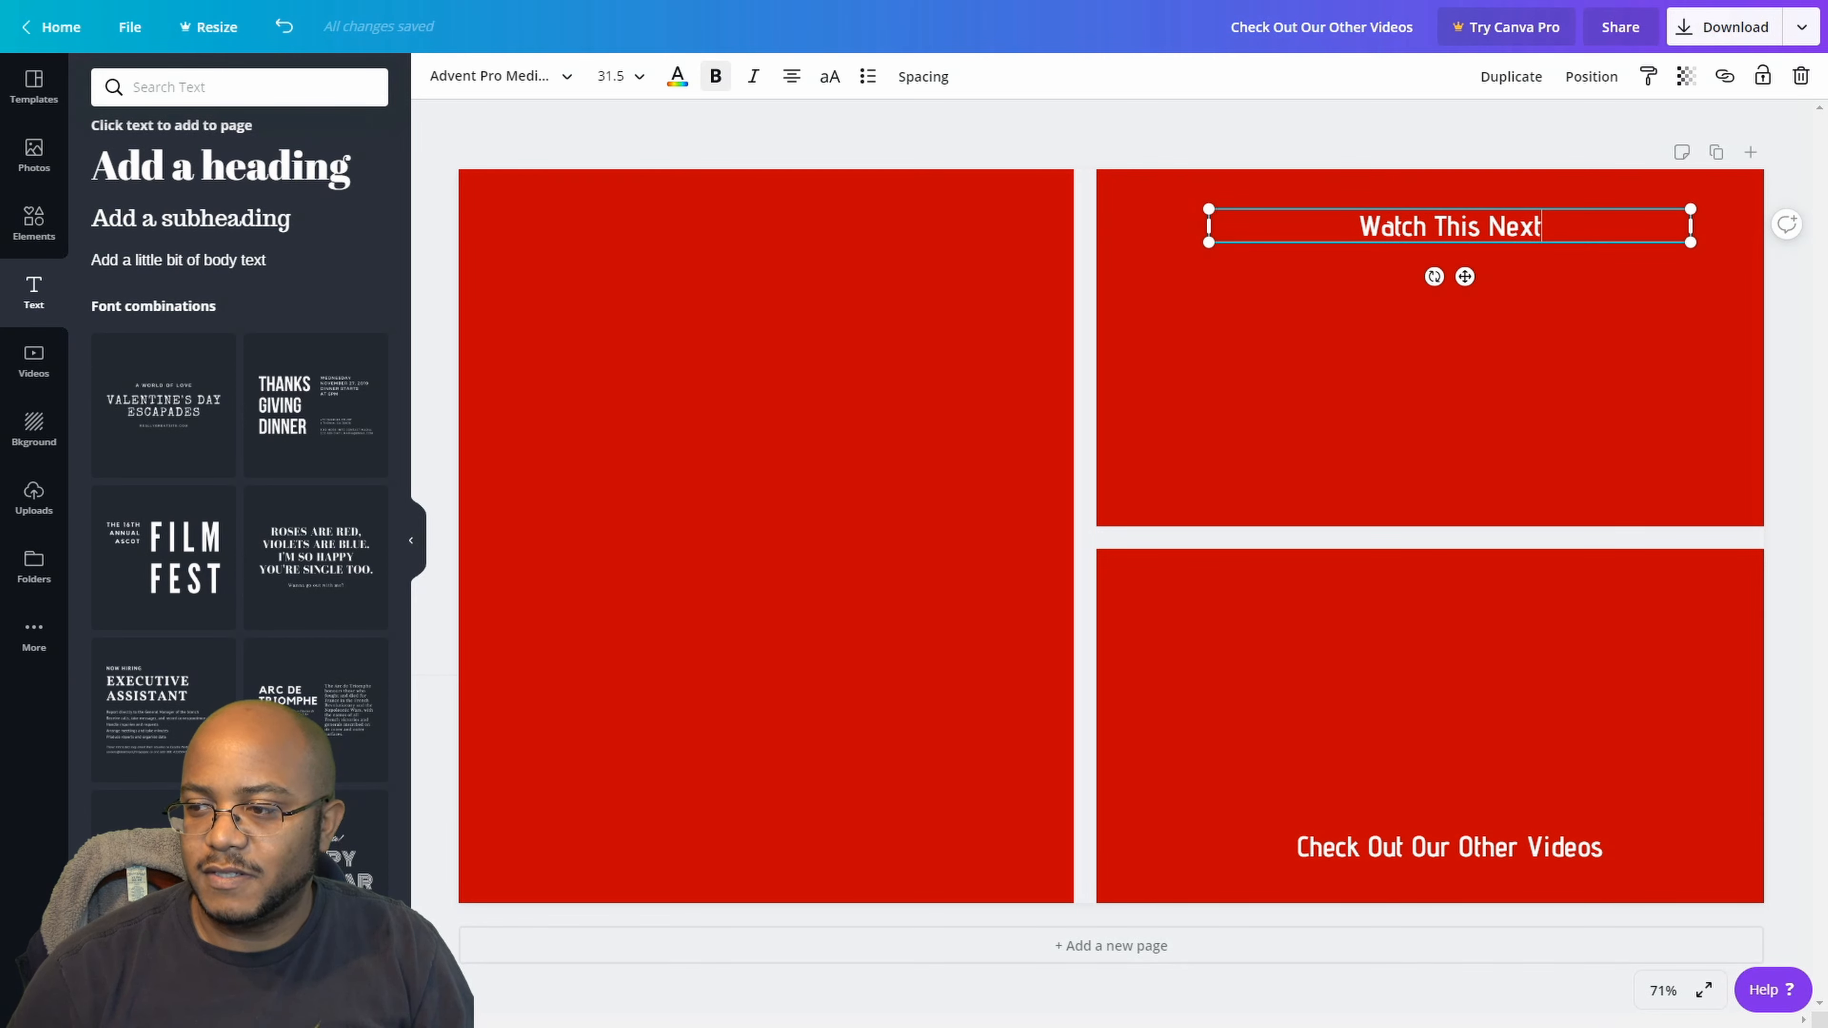
click(1793, 386)
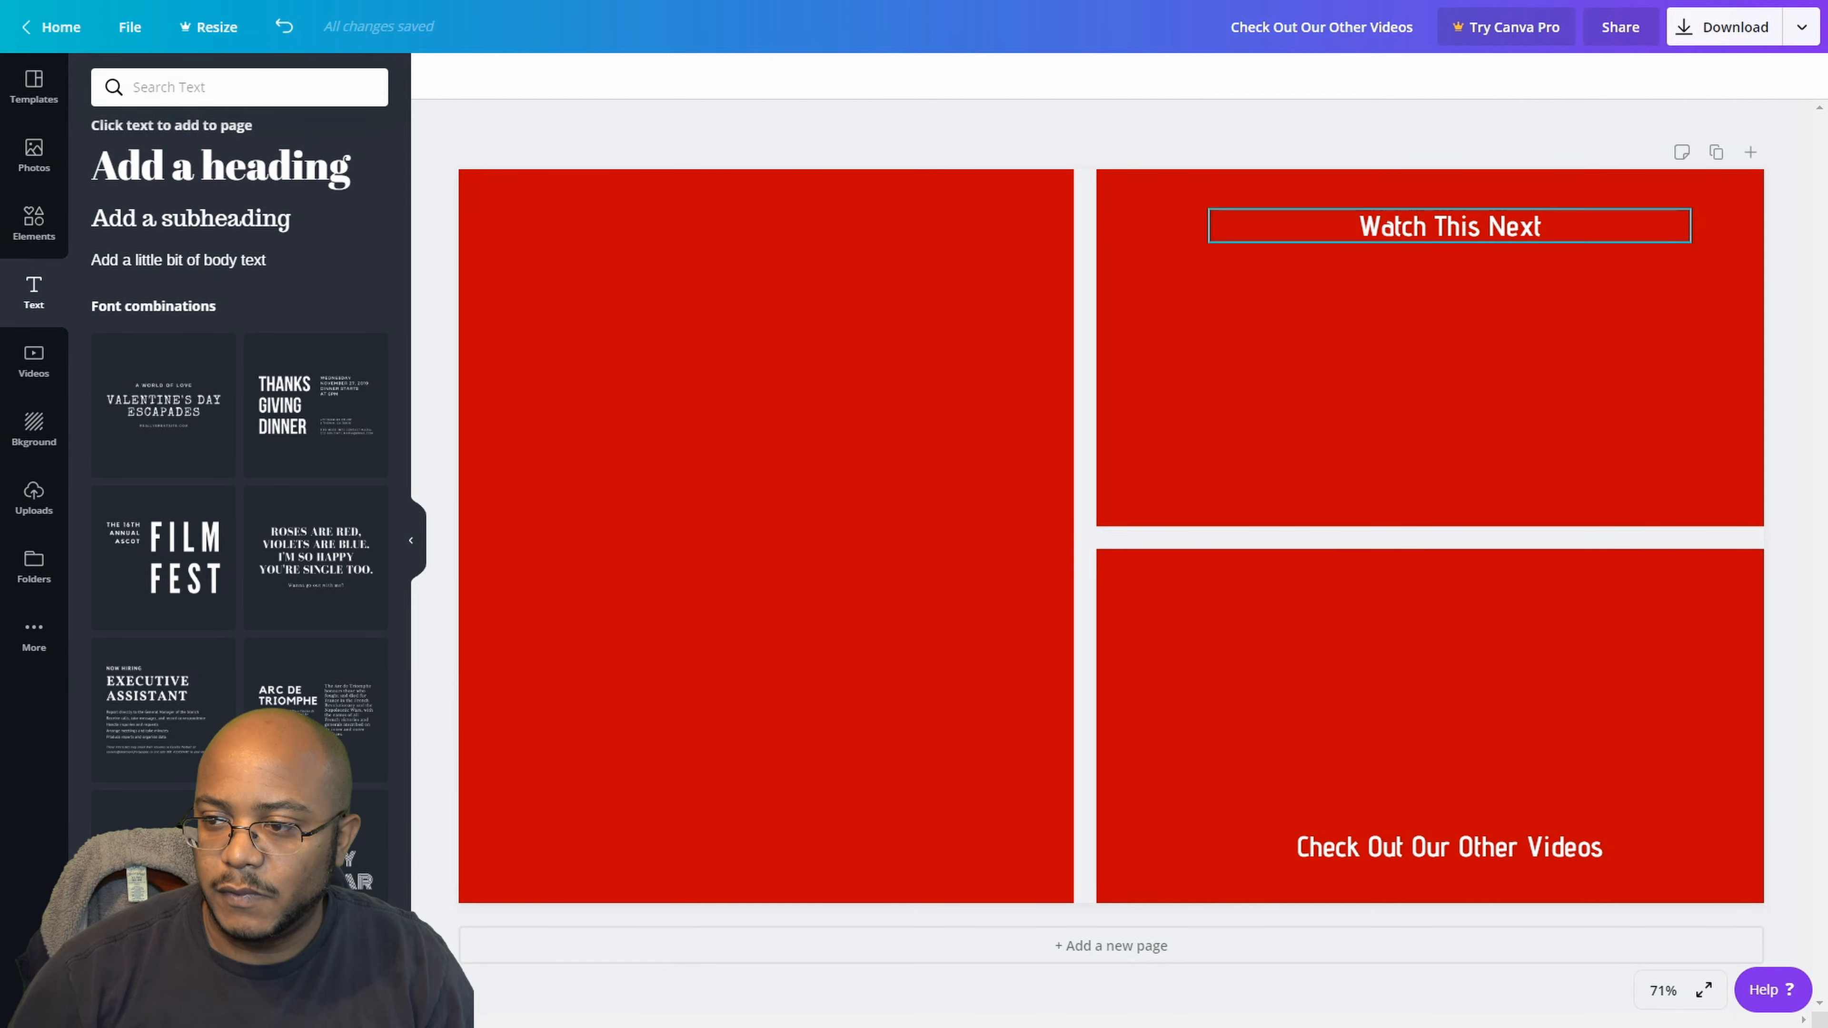
- Duplicate the "Watch This Next" heading and place the copy near the top of the page's left section
click(1450, 226)
key(ctrl+d)
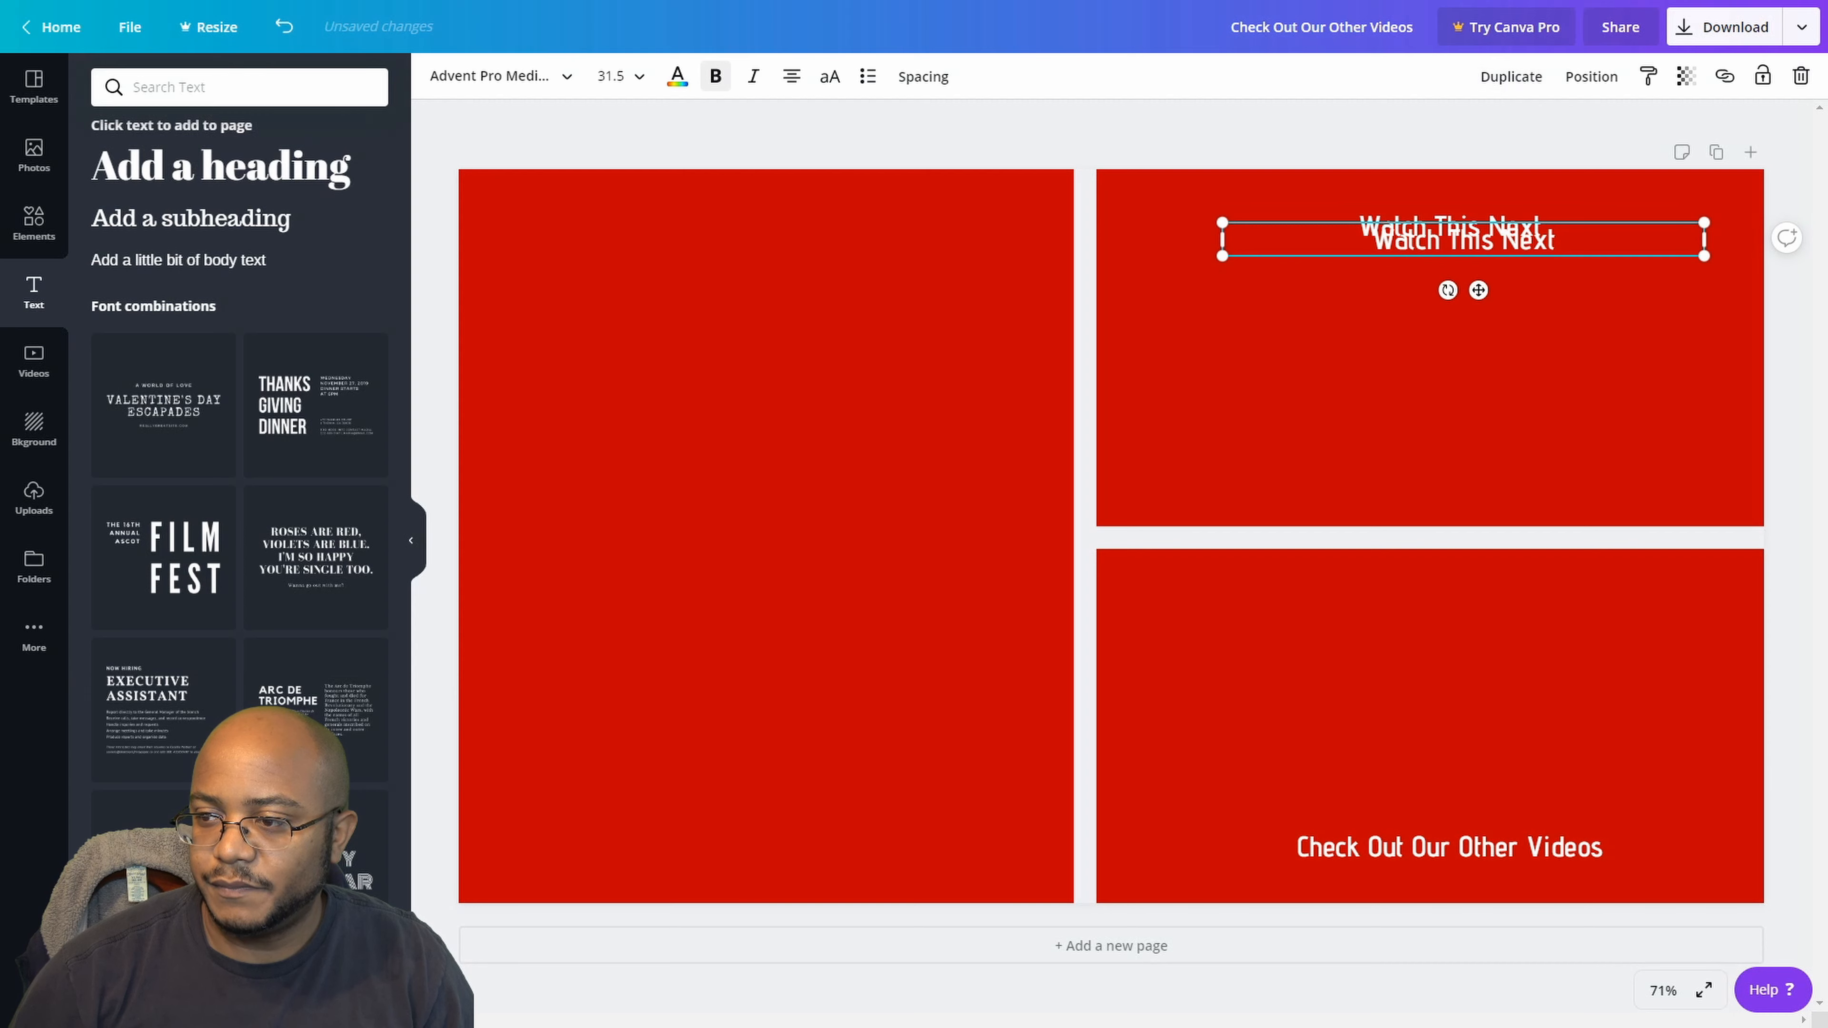
drag(1464, 239, 753, 242)
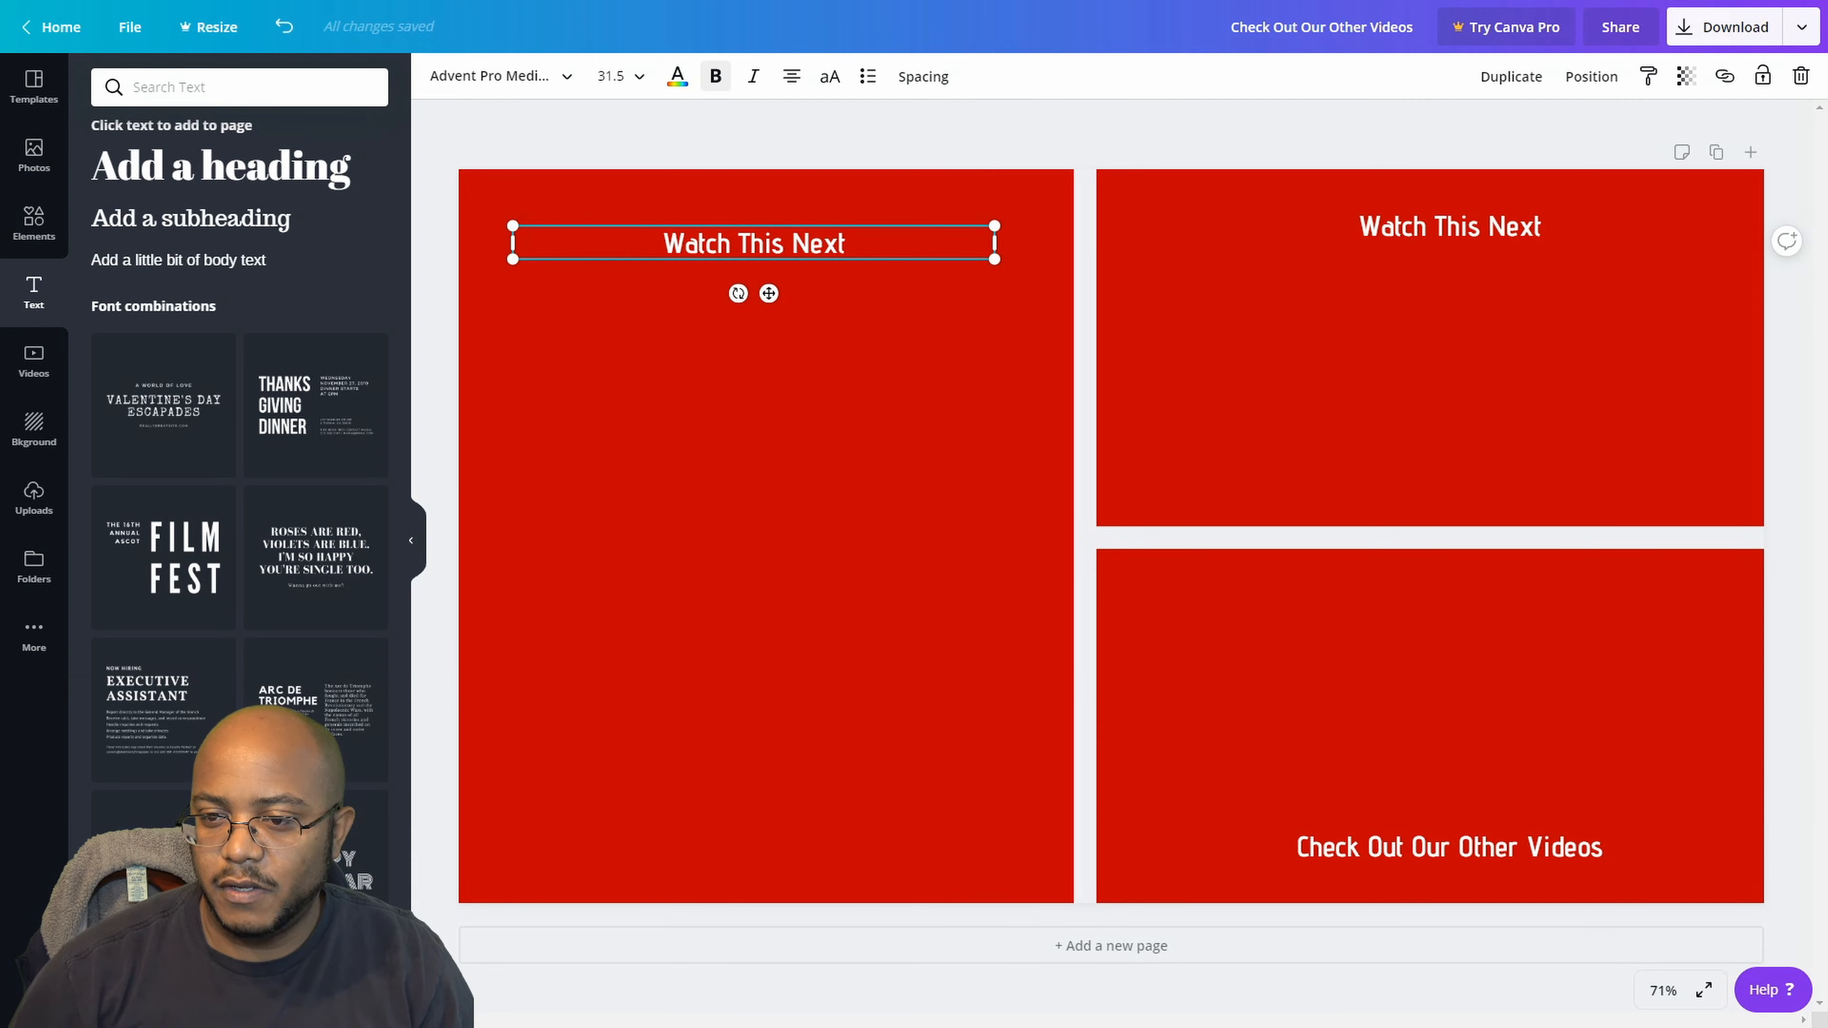
- Replace the left section's heading text with "LIKE, SUBSCRIBE & SHARE"
double_click(754, 241)
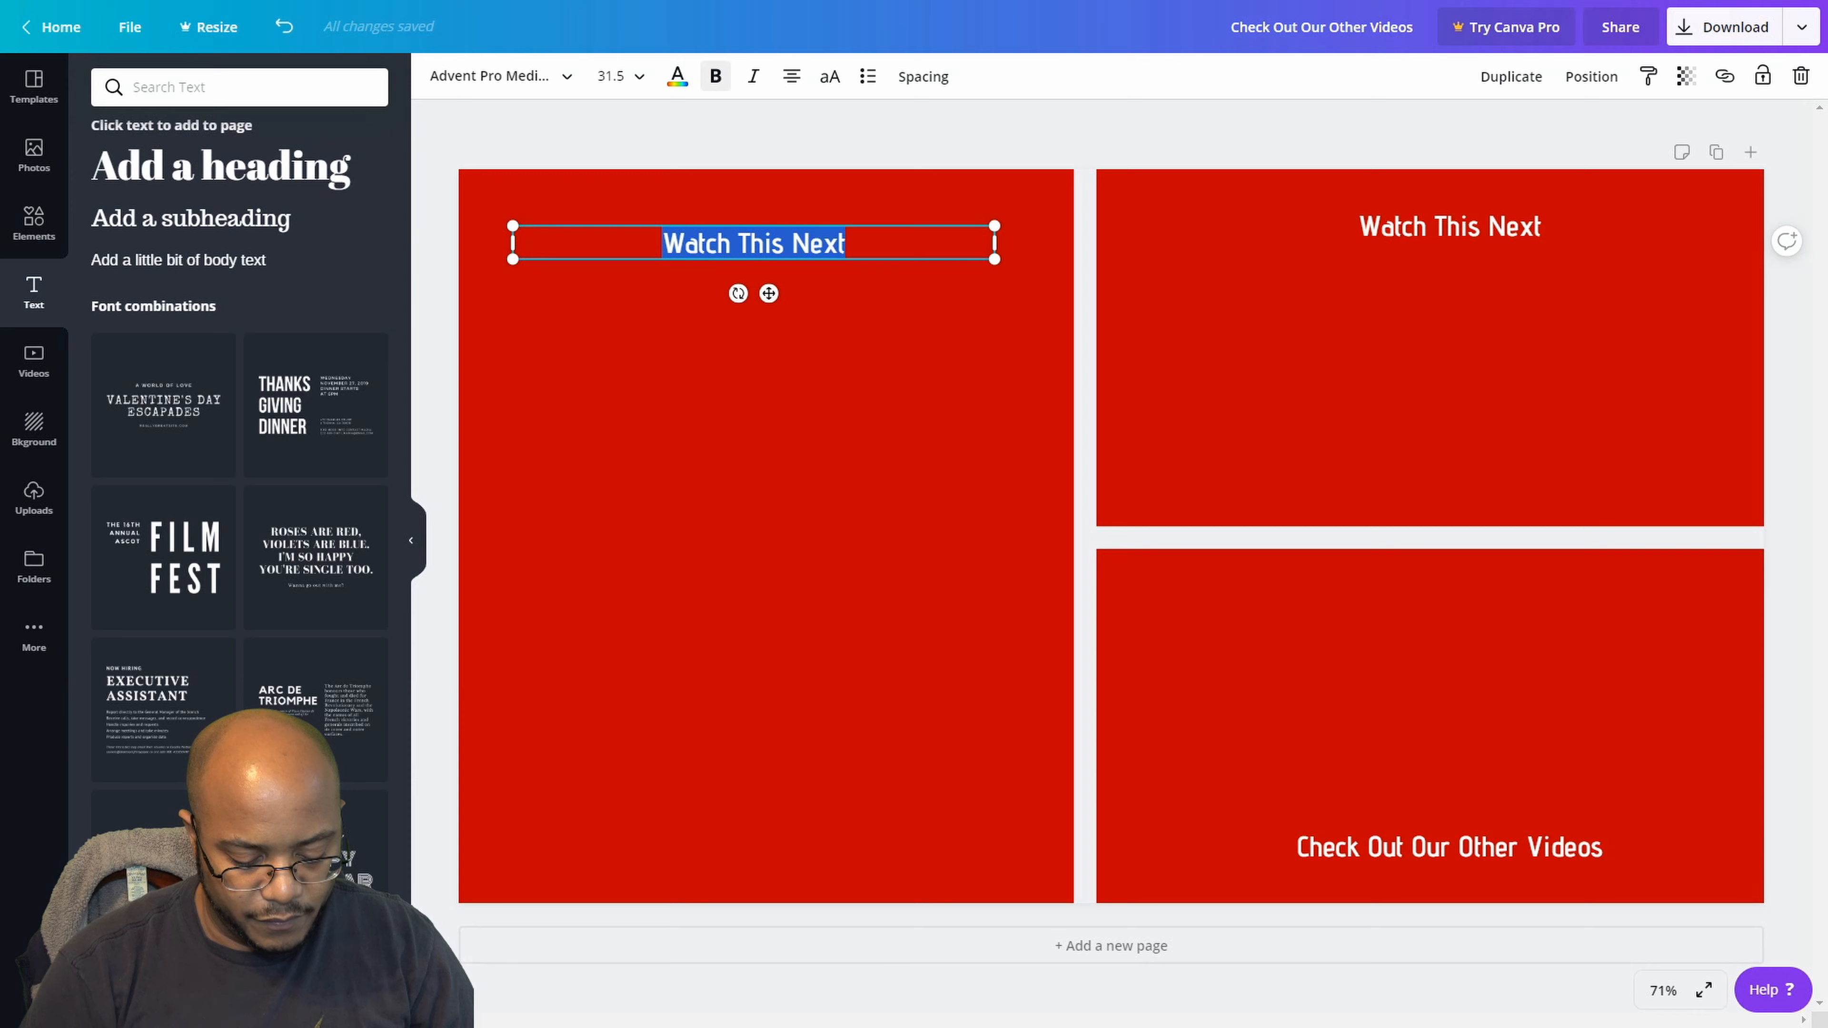
text(LIKE)
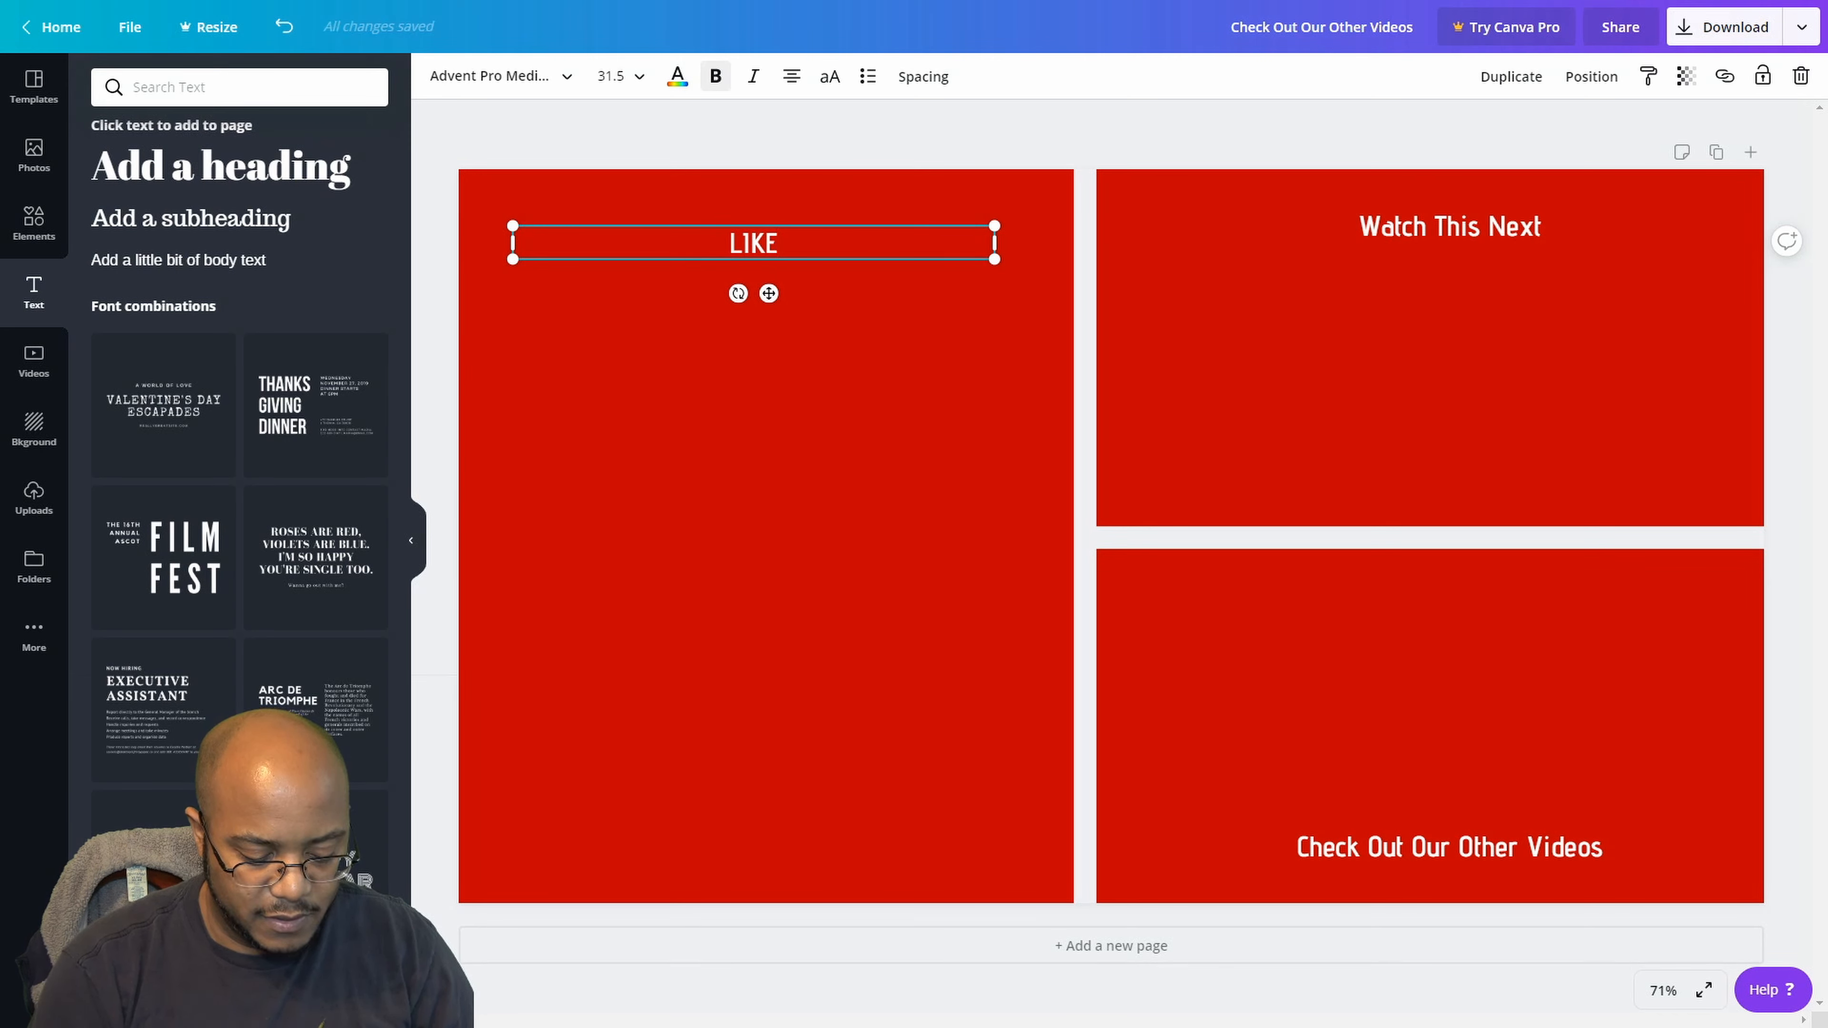
text( SUBSCRIBER)
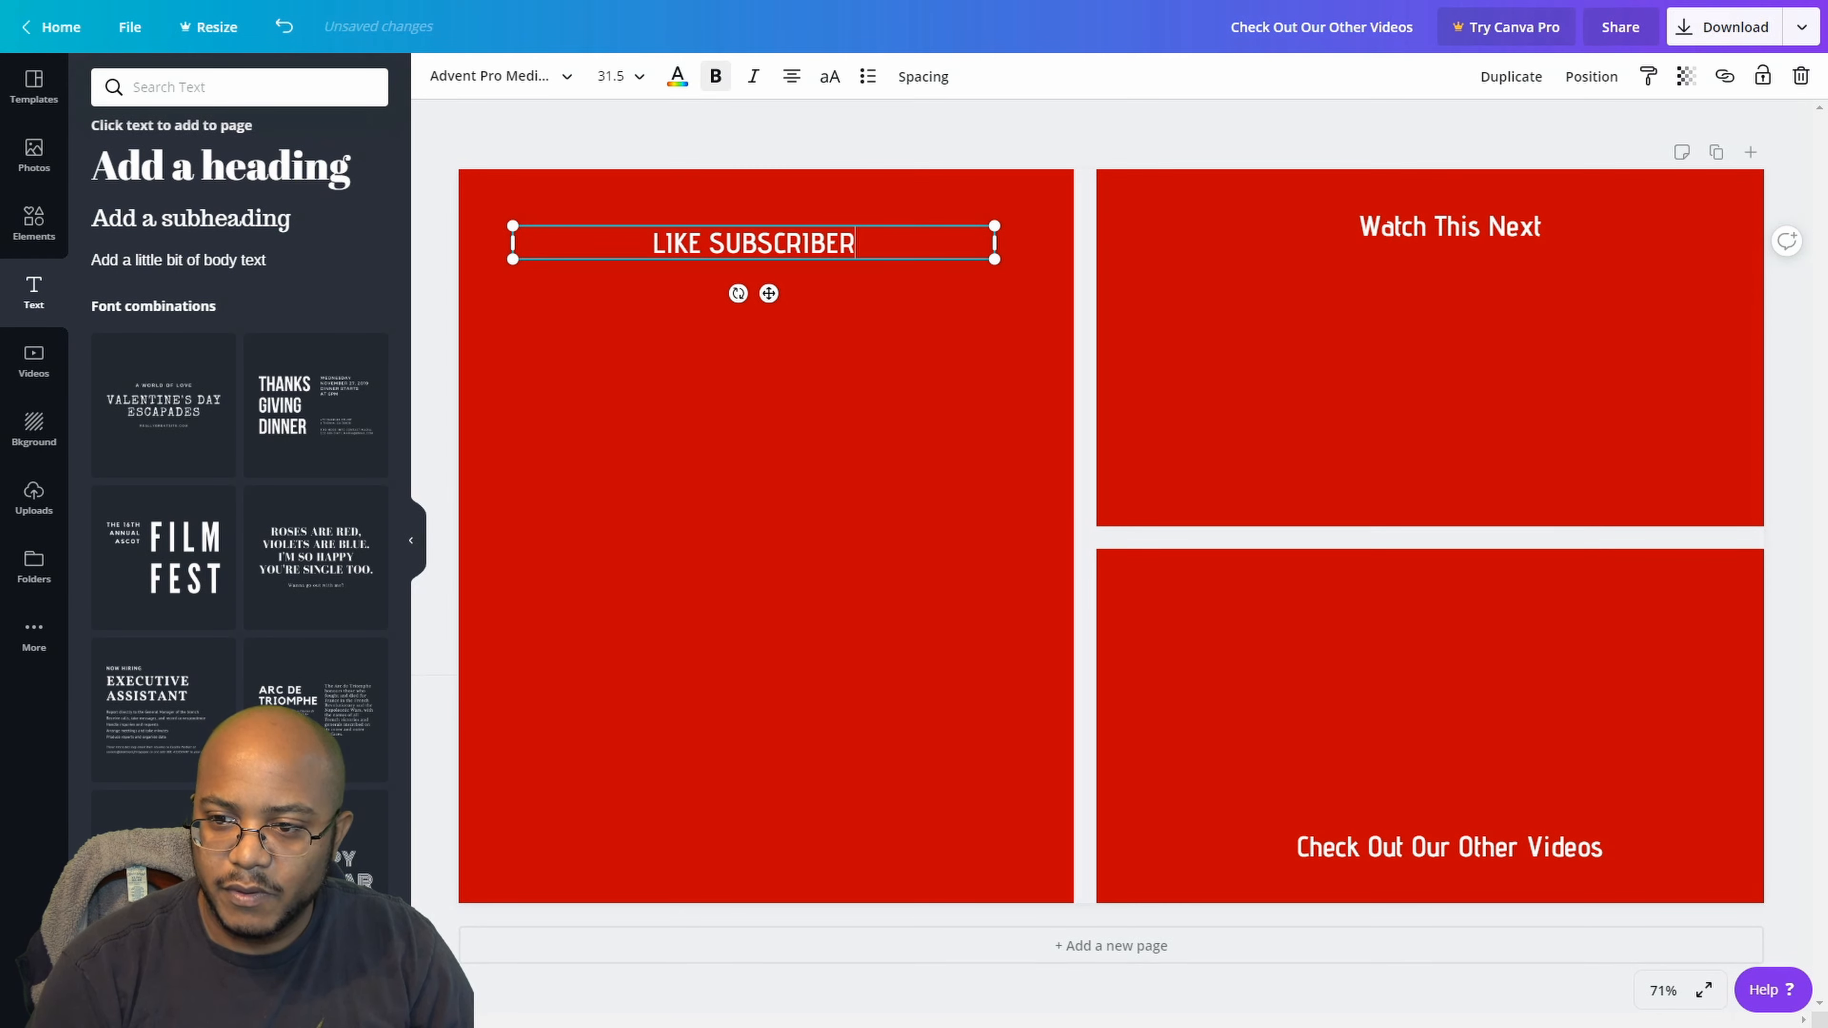
key(BackSpace)
text(& )
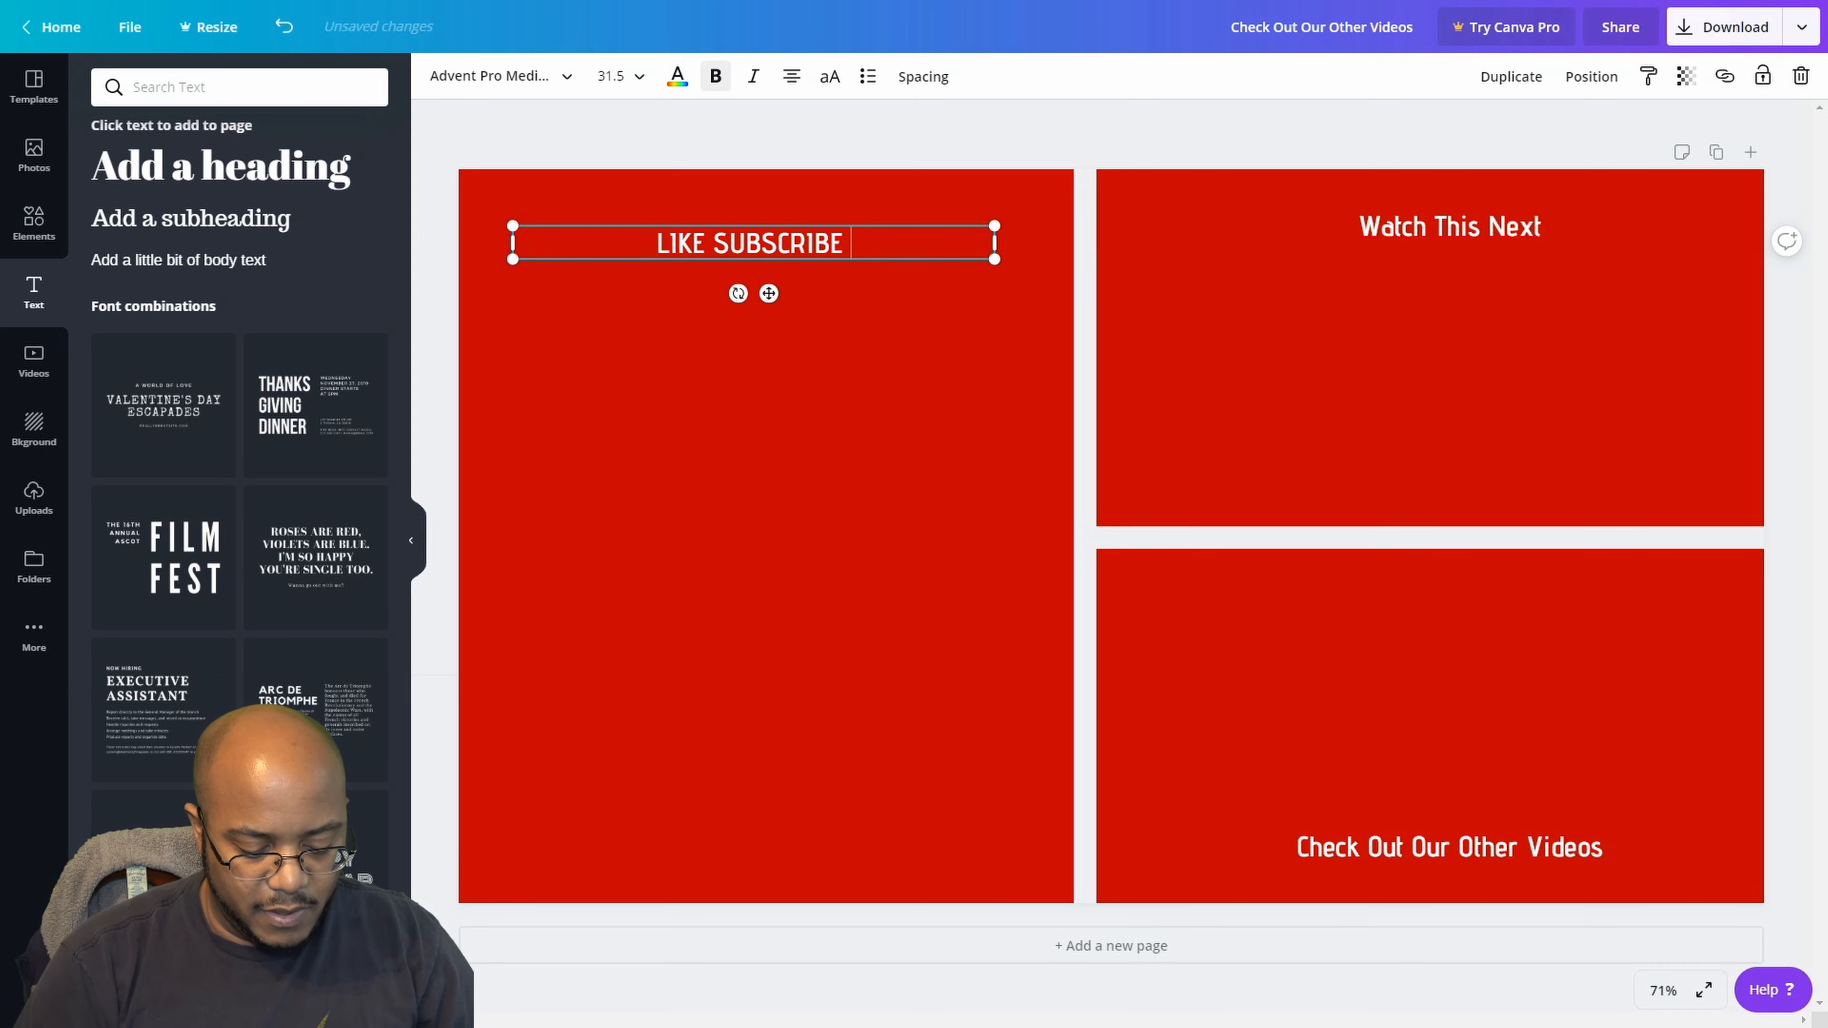
text(SHARE)
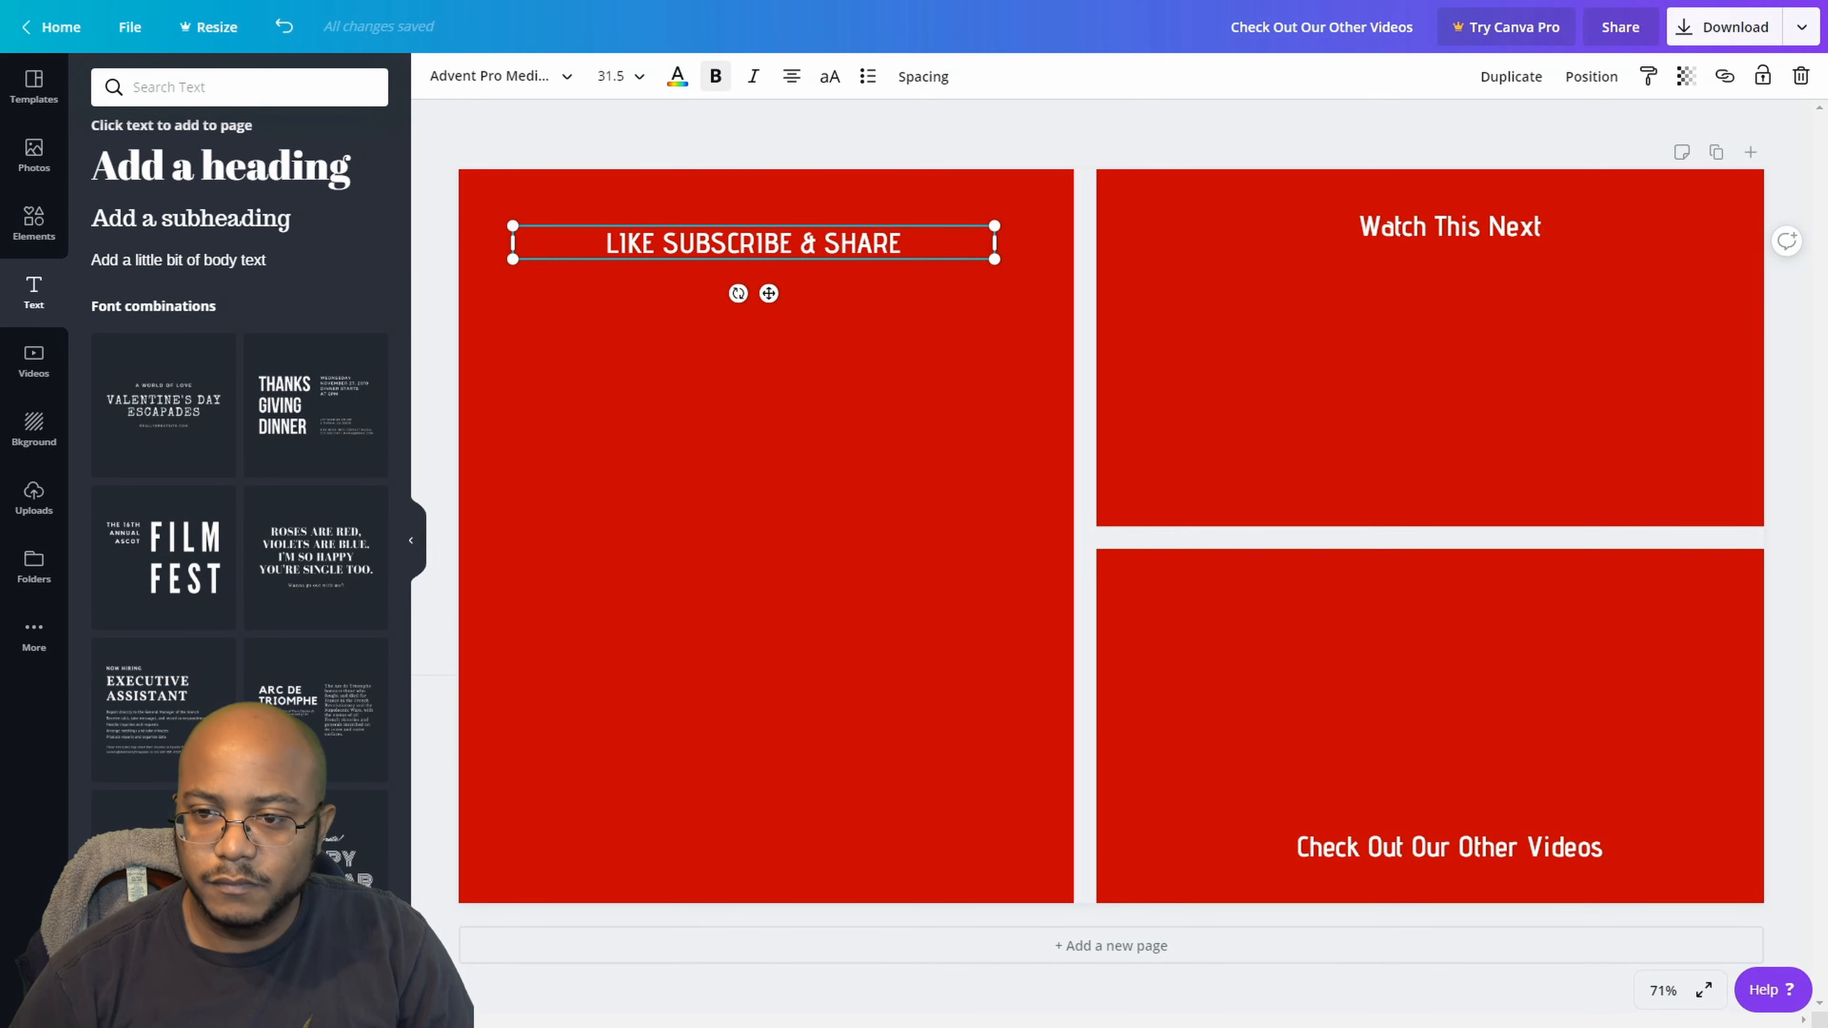
text(,)
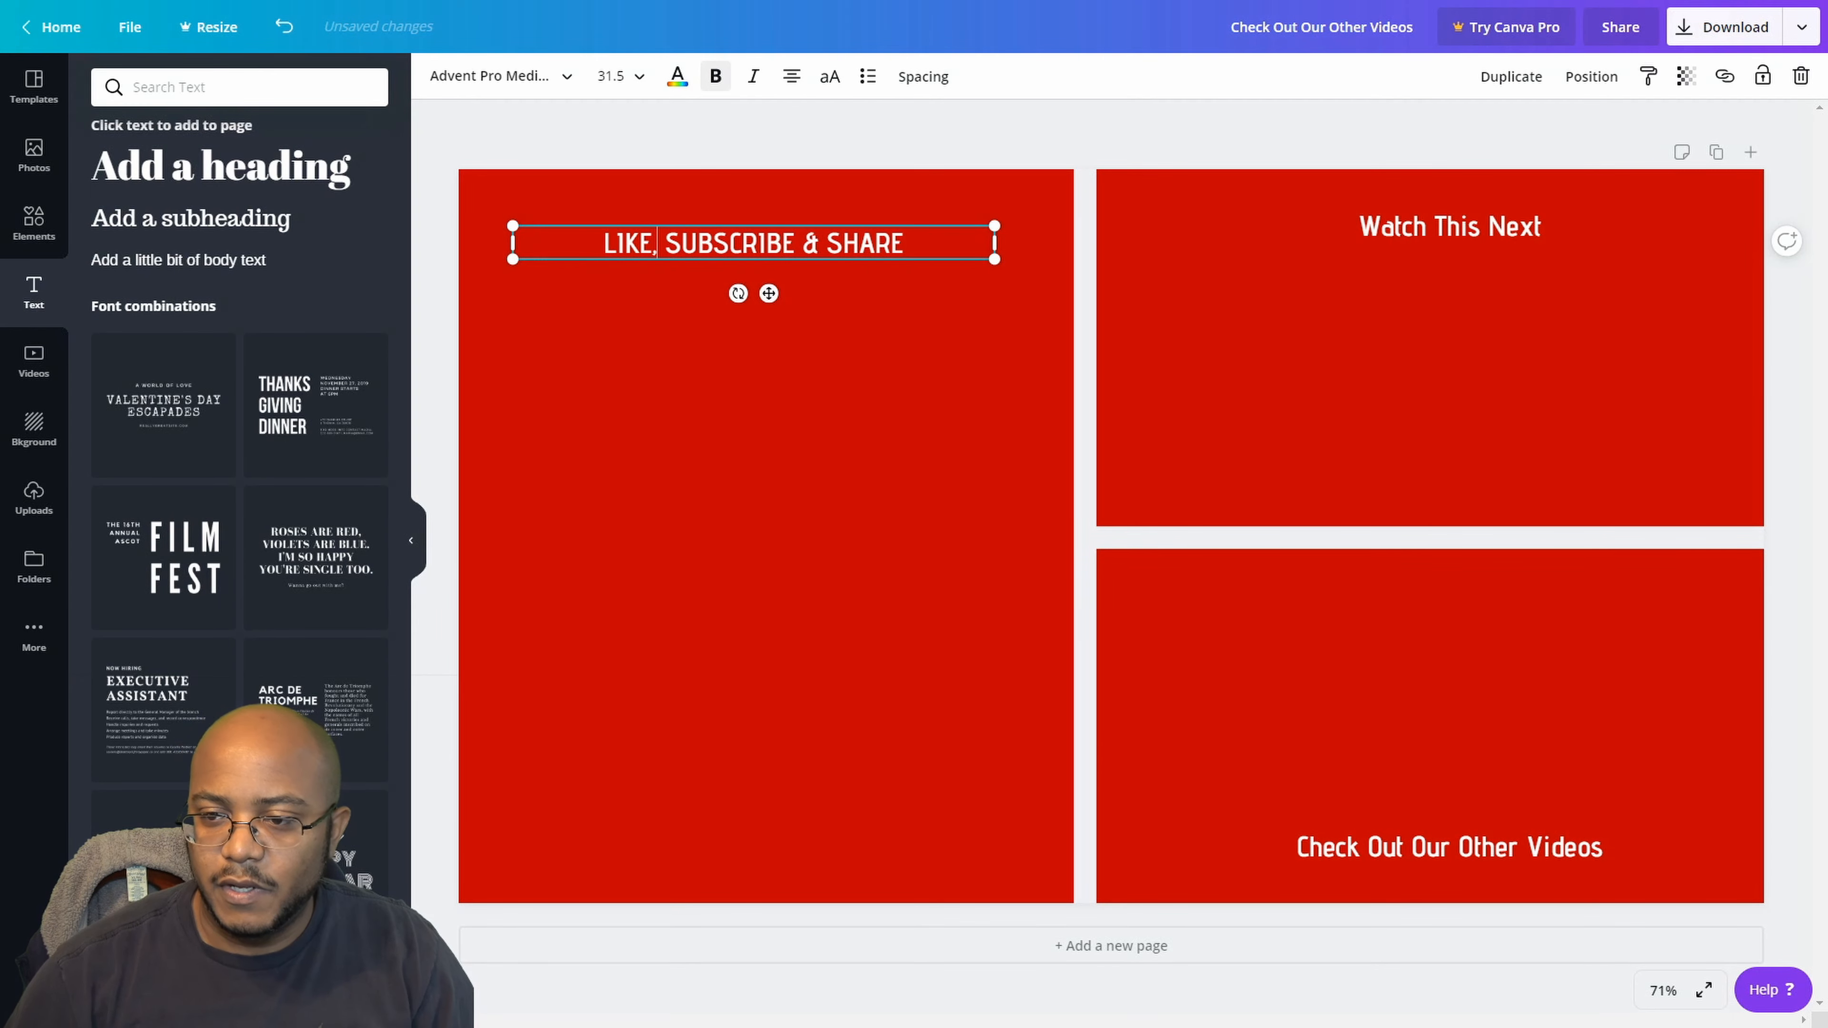
key(Escape)
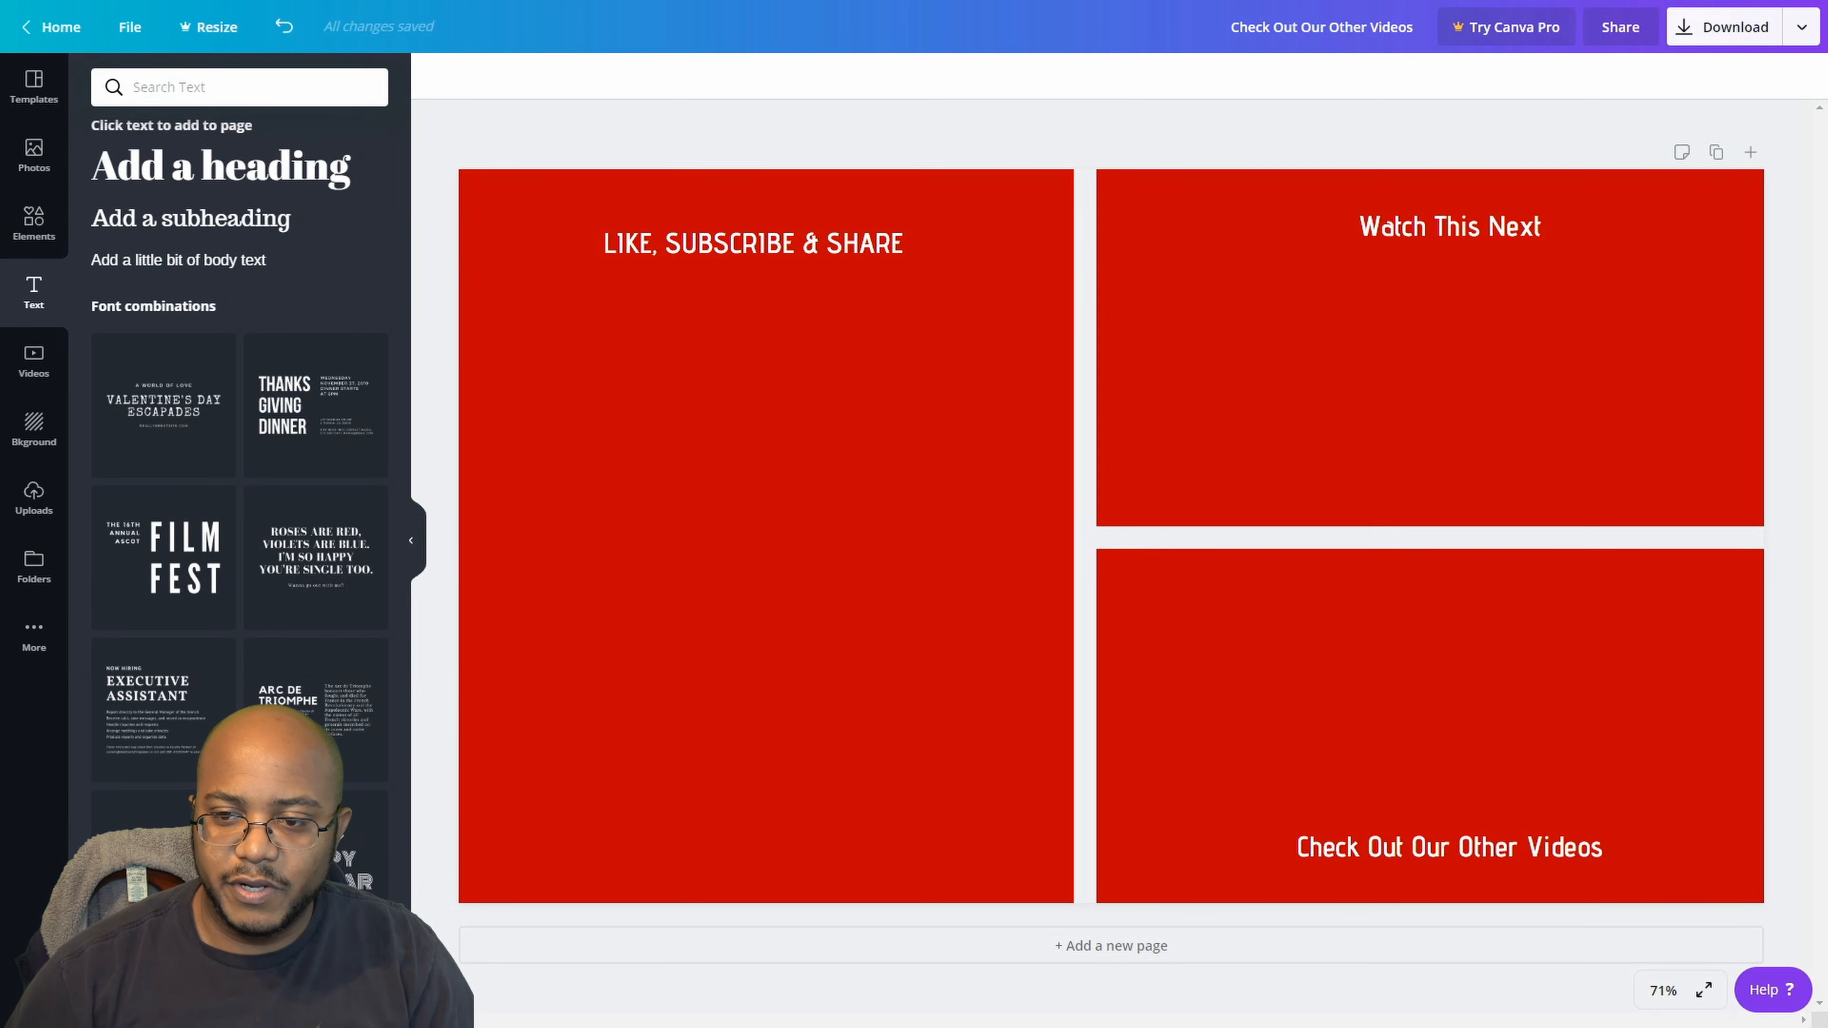
- Duplicate the "LIKE, SUBSCRIBE & SHARE" heading and place the copy directly below it in the lower part of the left section
click(754, 244)
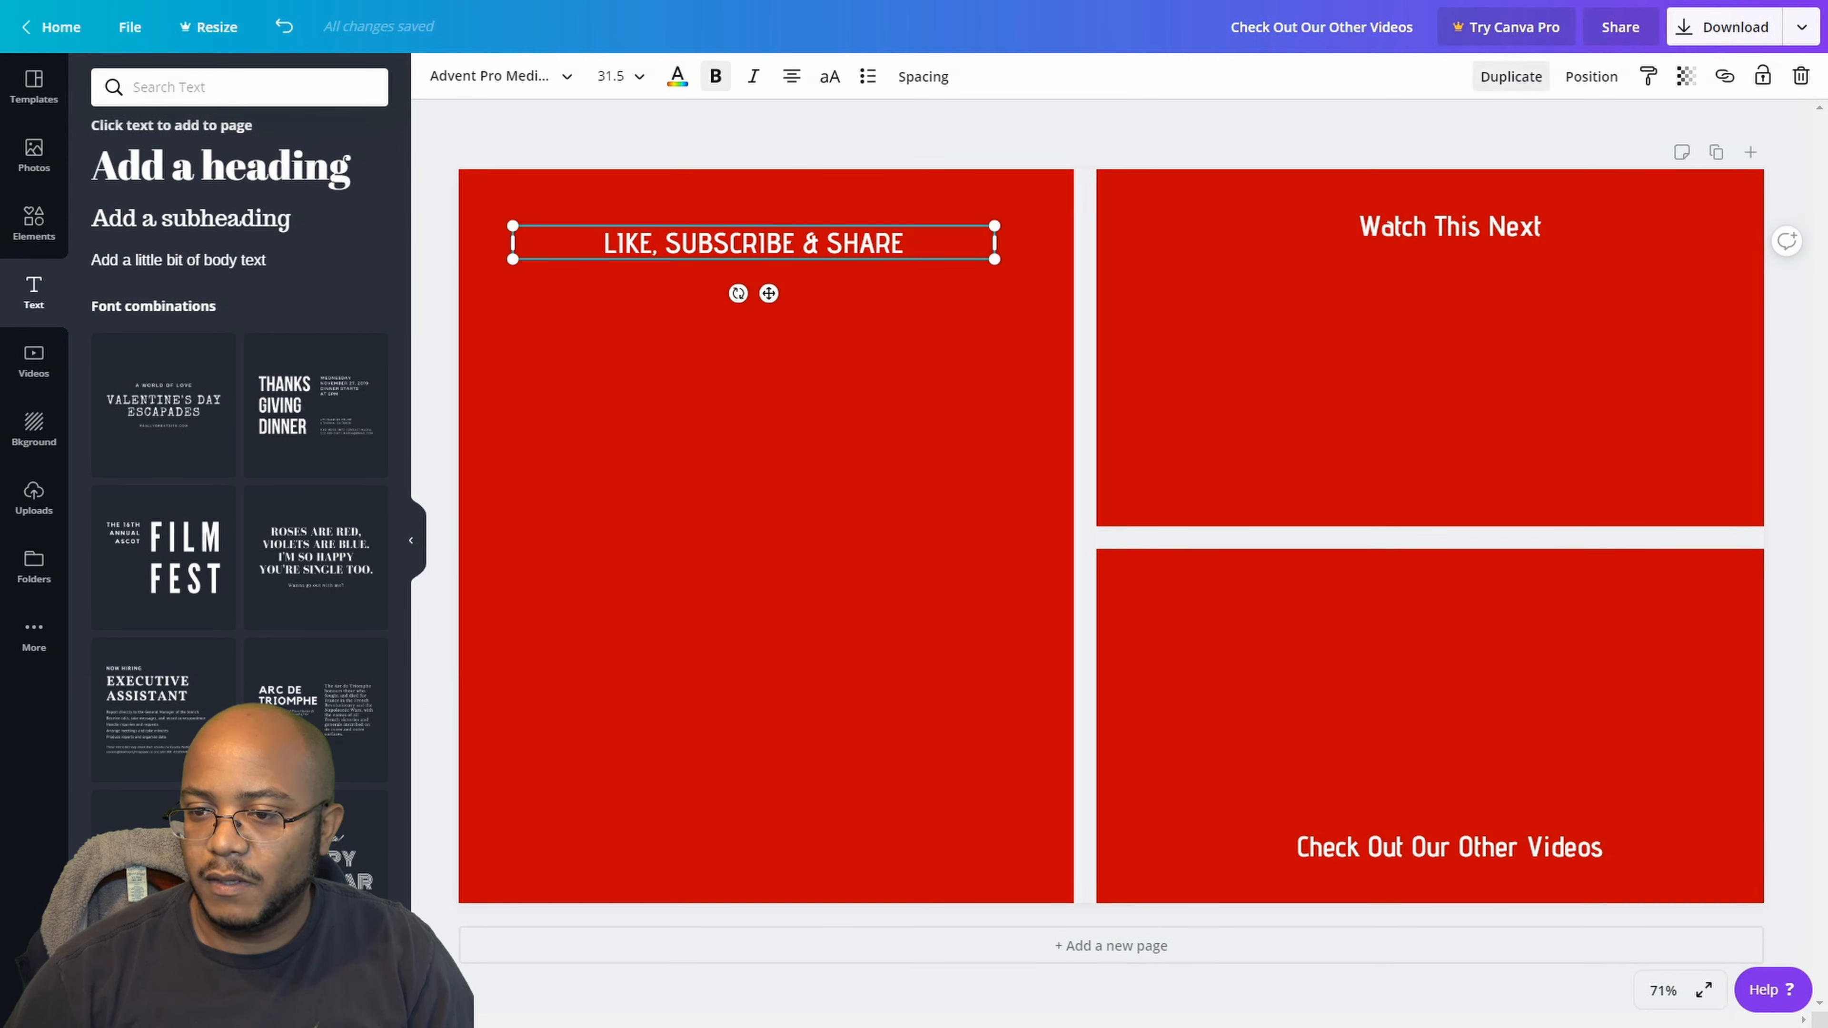
click(1511, 76)
drag(766, 256, 753, 644)
- Replace the lower copy's text with two lines reading "THANKS FOR WATCHING" and "PROTOTYPE CHURCH"
double_click(863, 645)
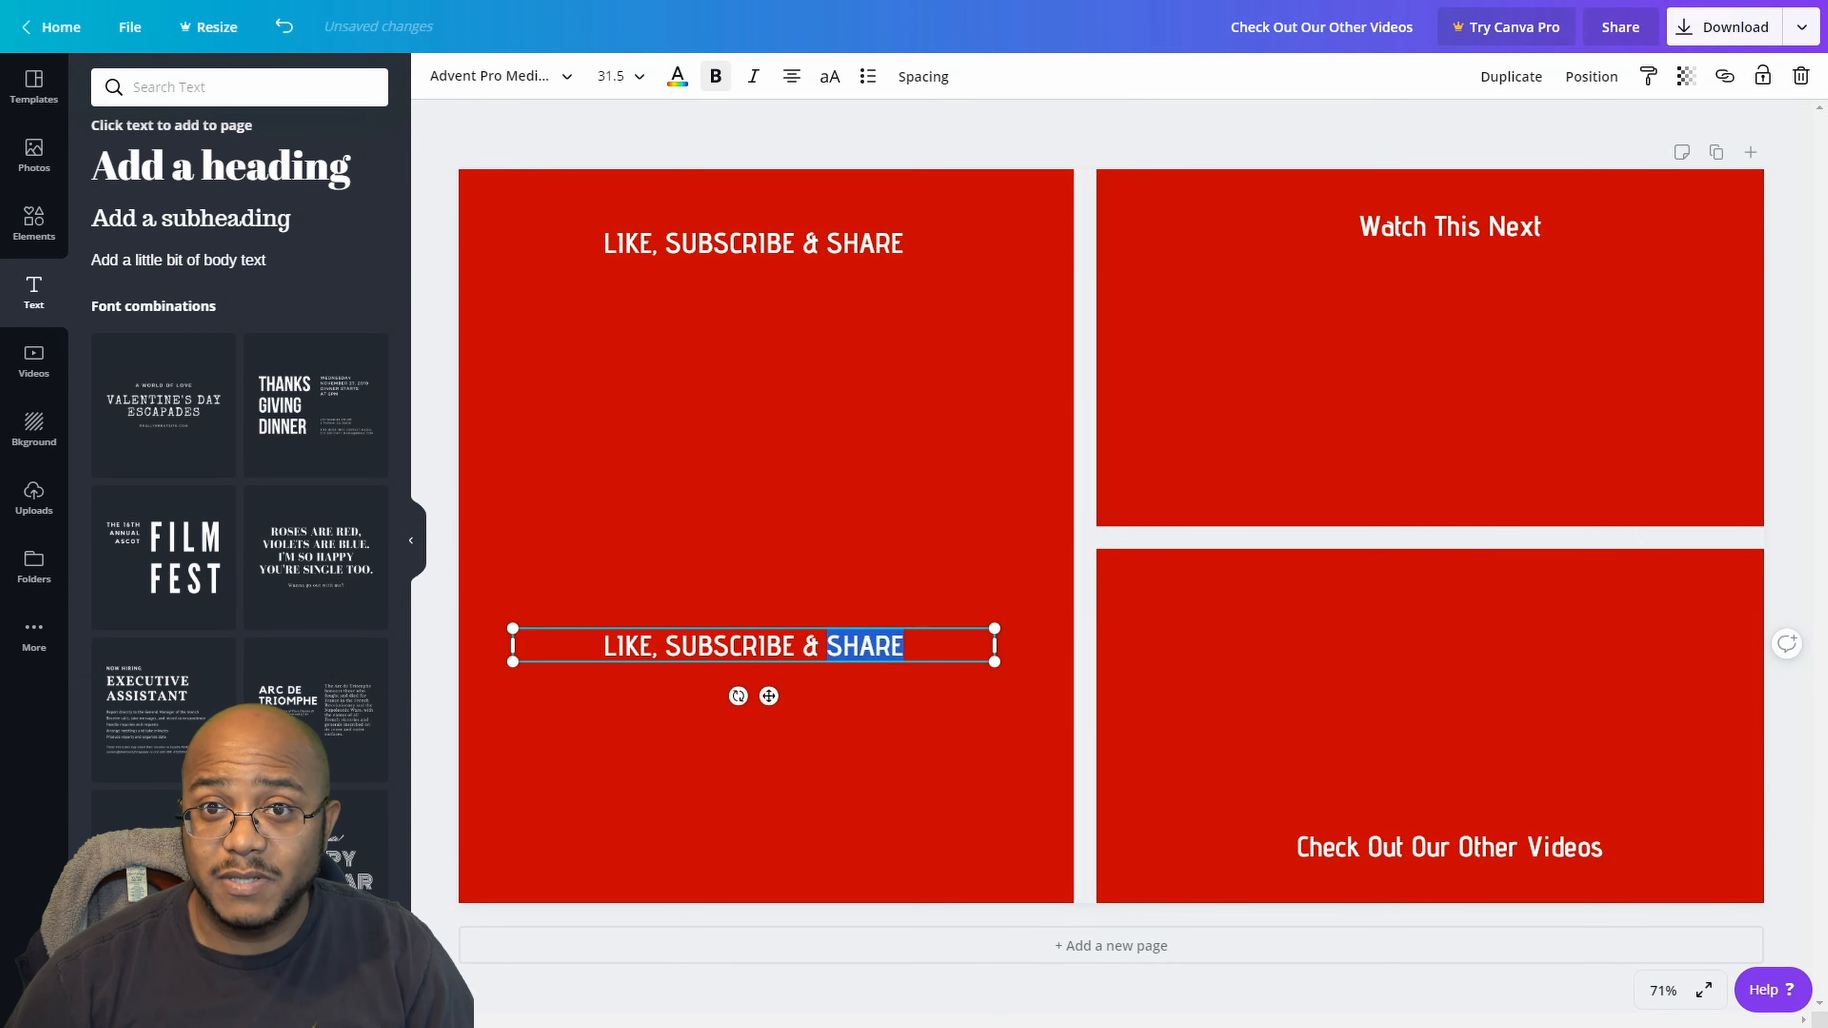
click(908, 646)
drag(909, 646, 602, 646)
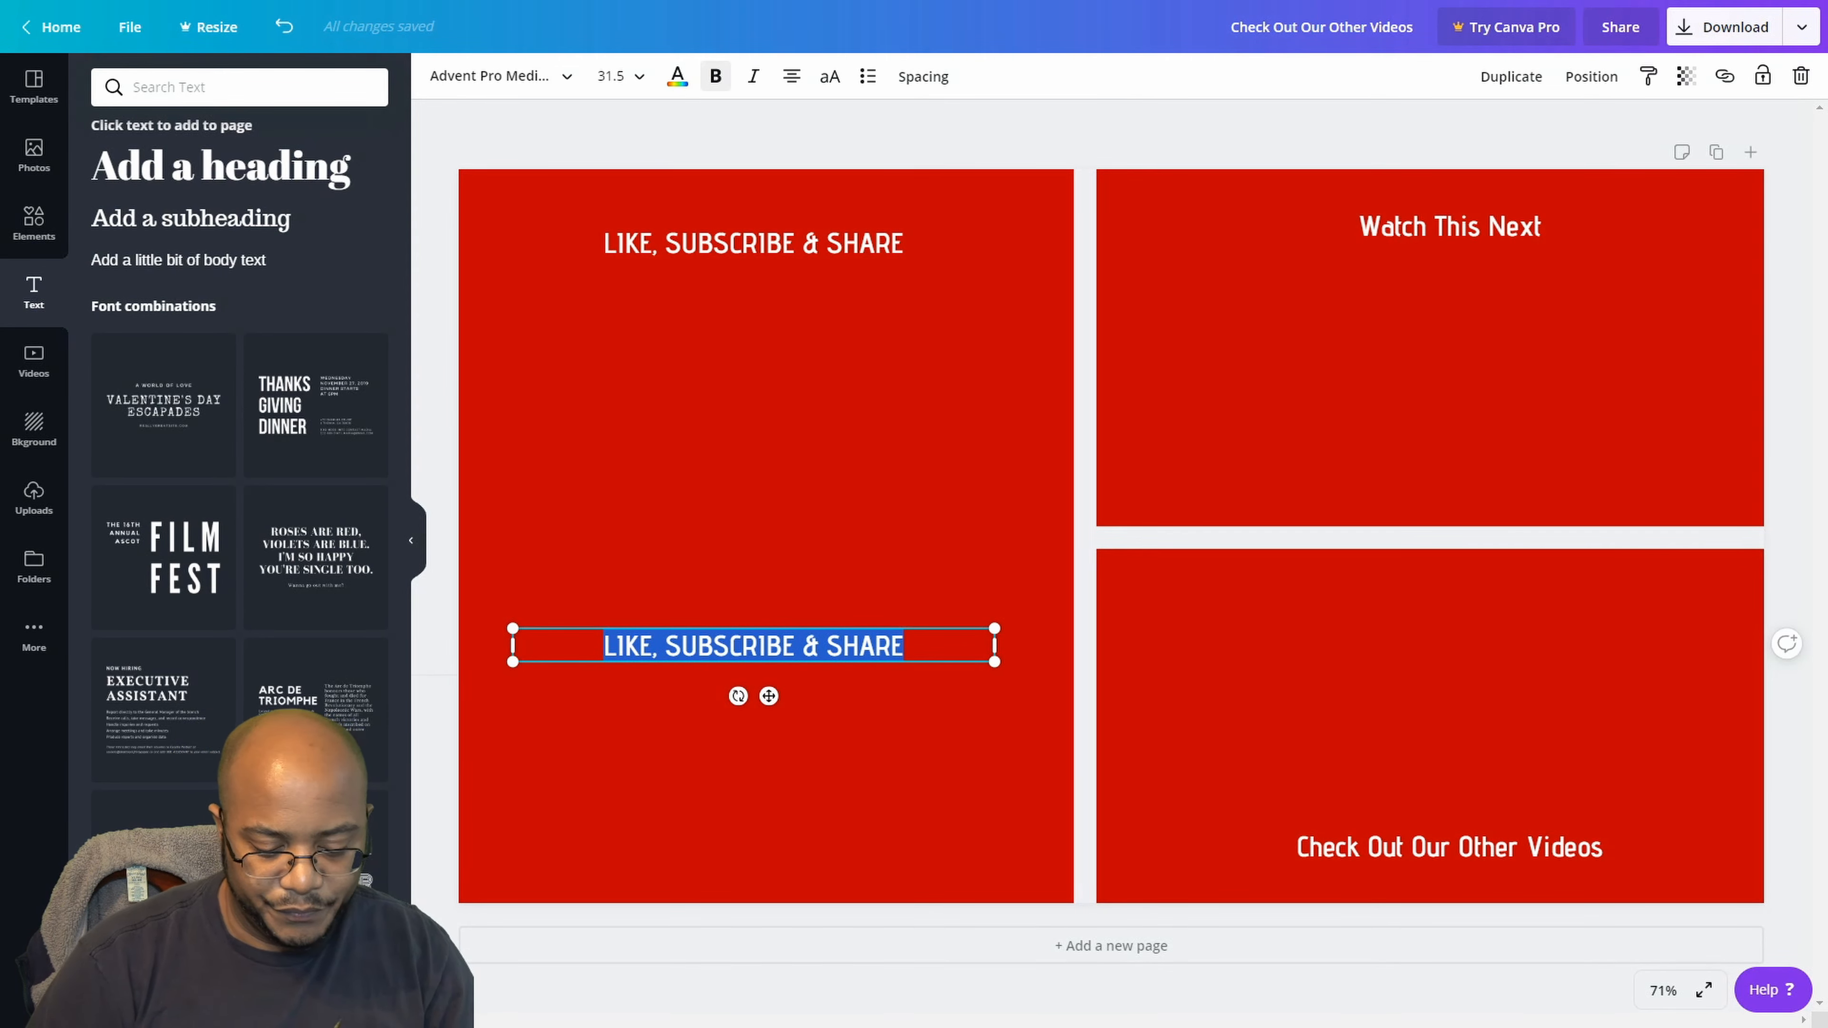
text(t)
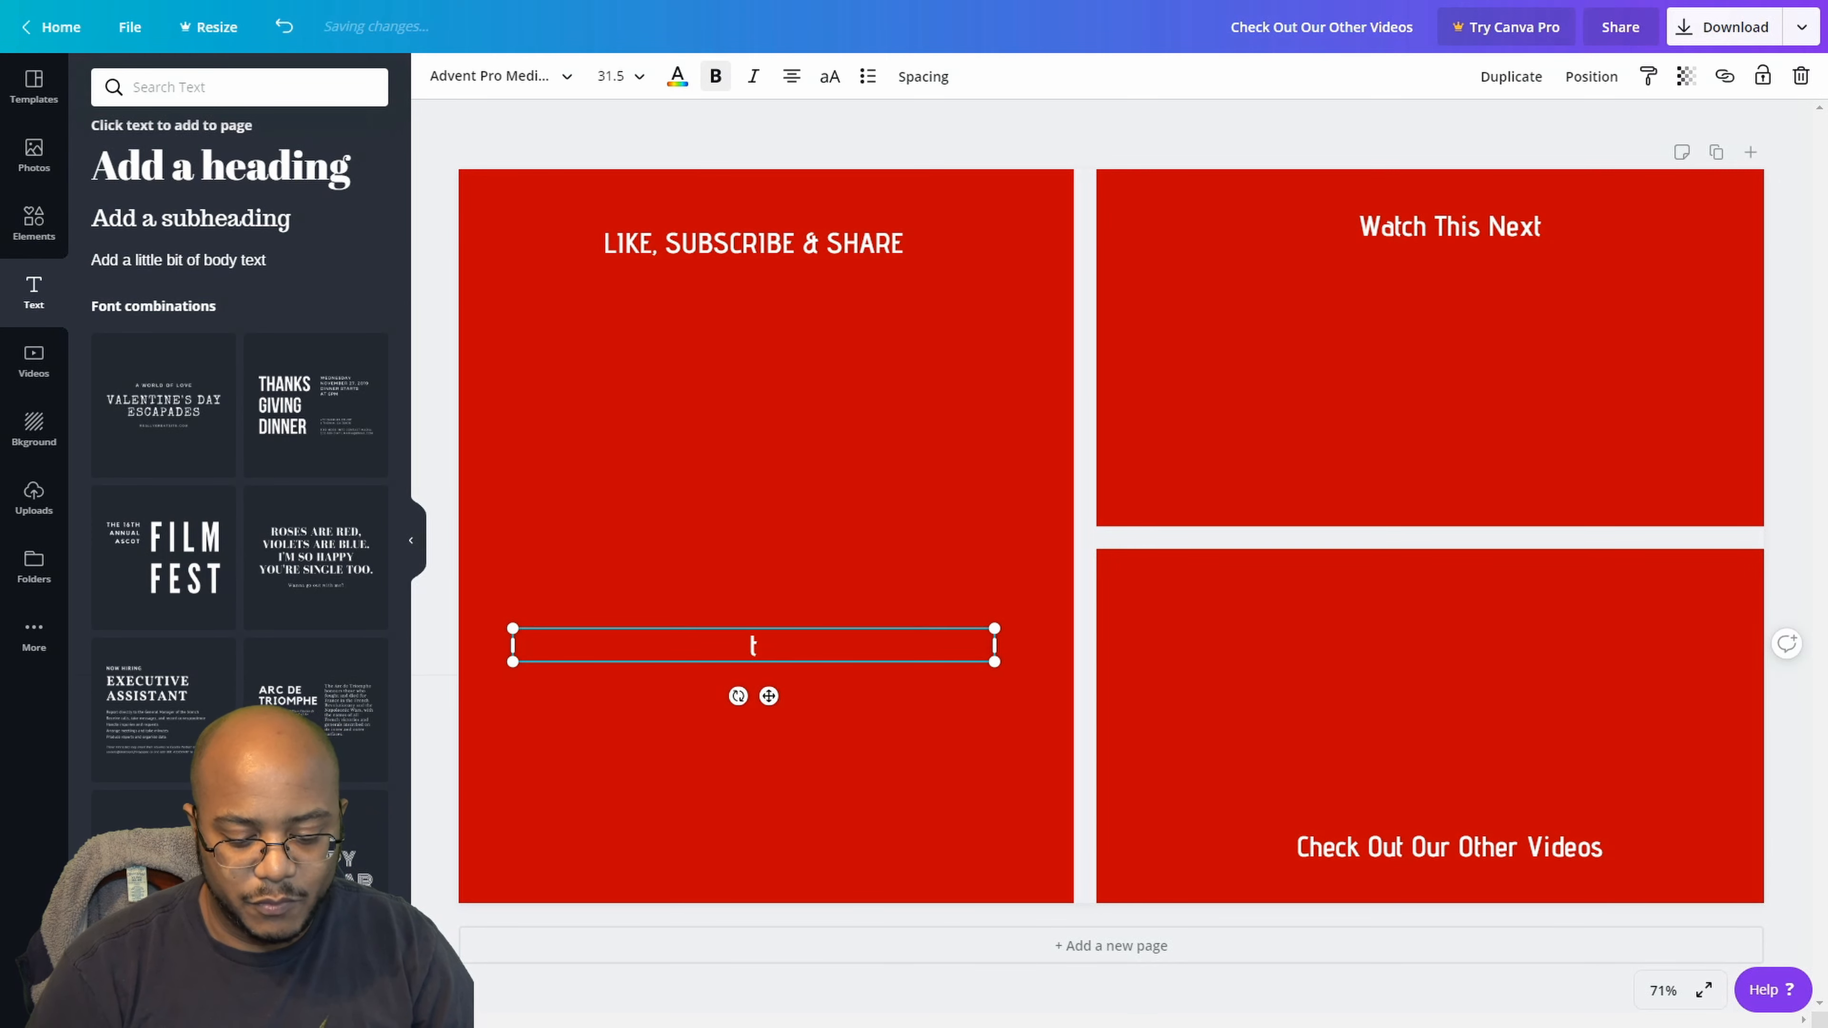
text(hanks for wat)
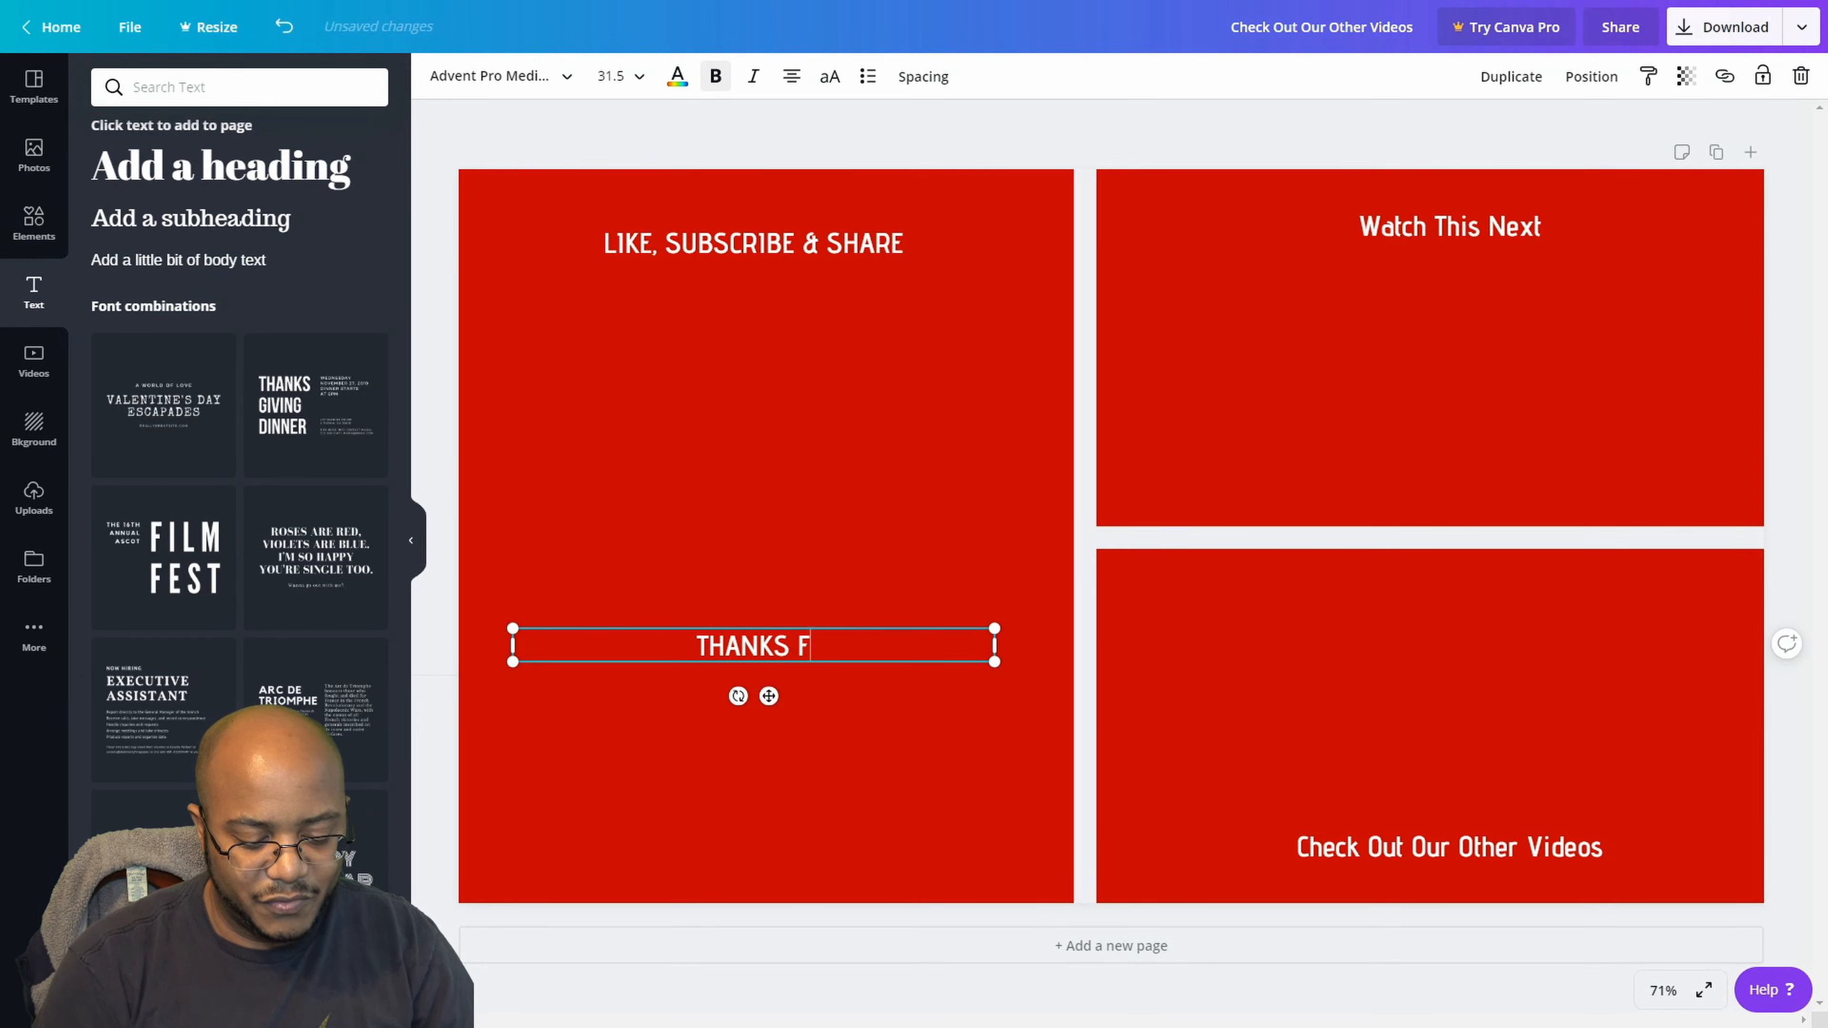
text(ching)
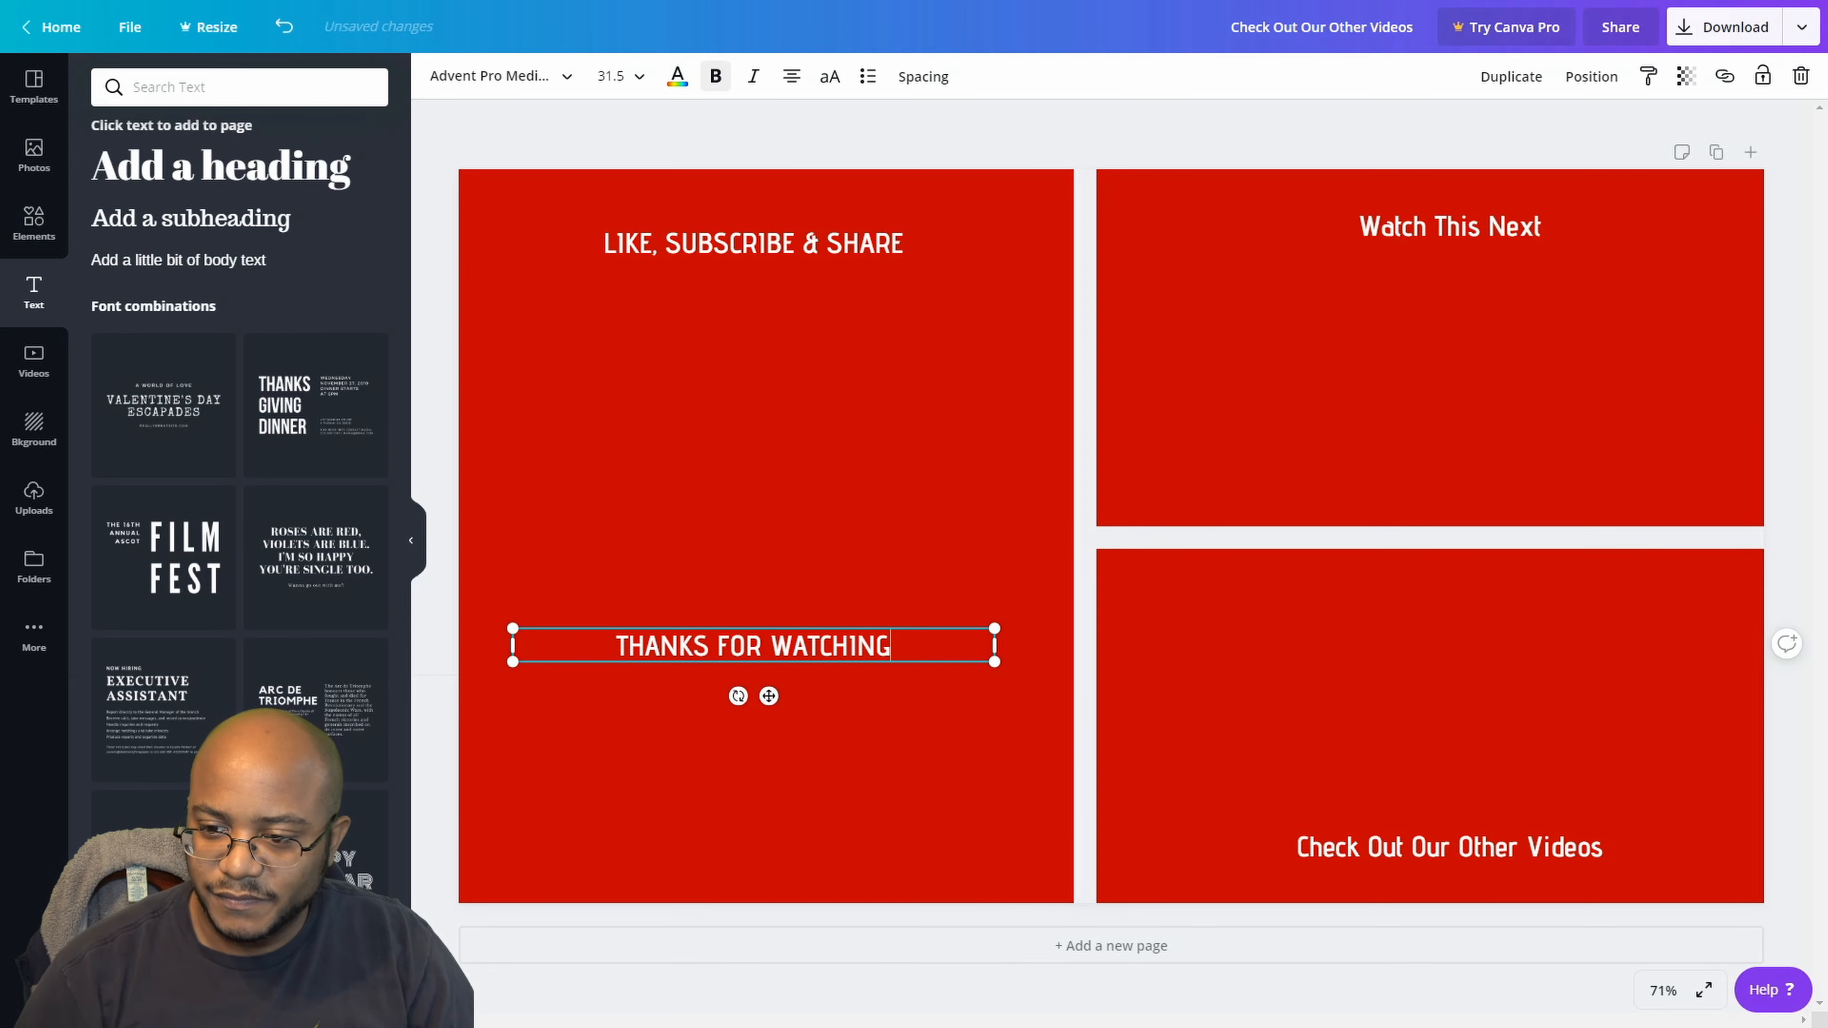
key(Return)
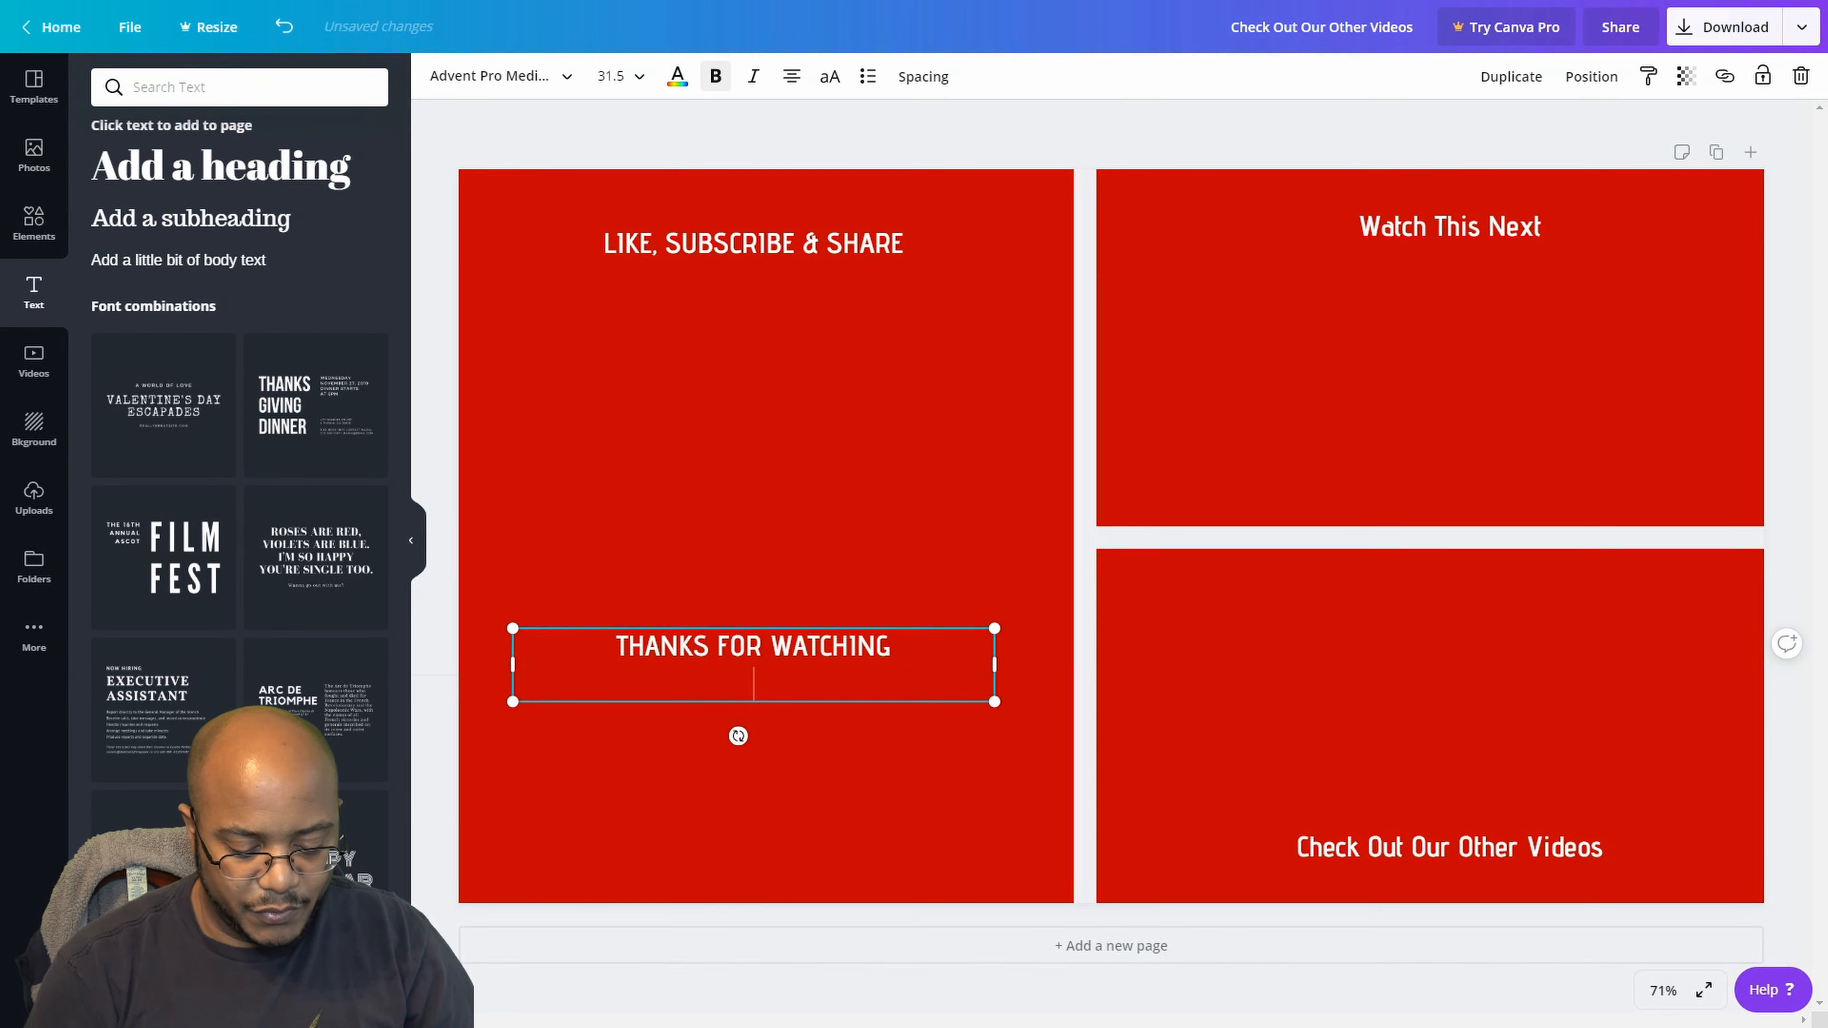
text(prototyp)
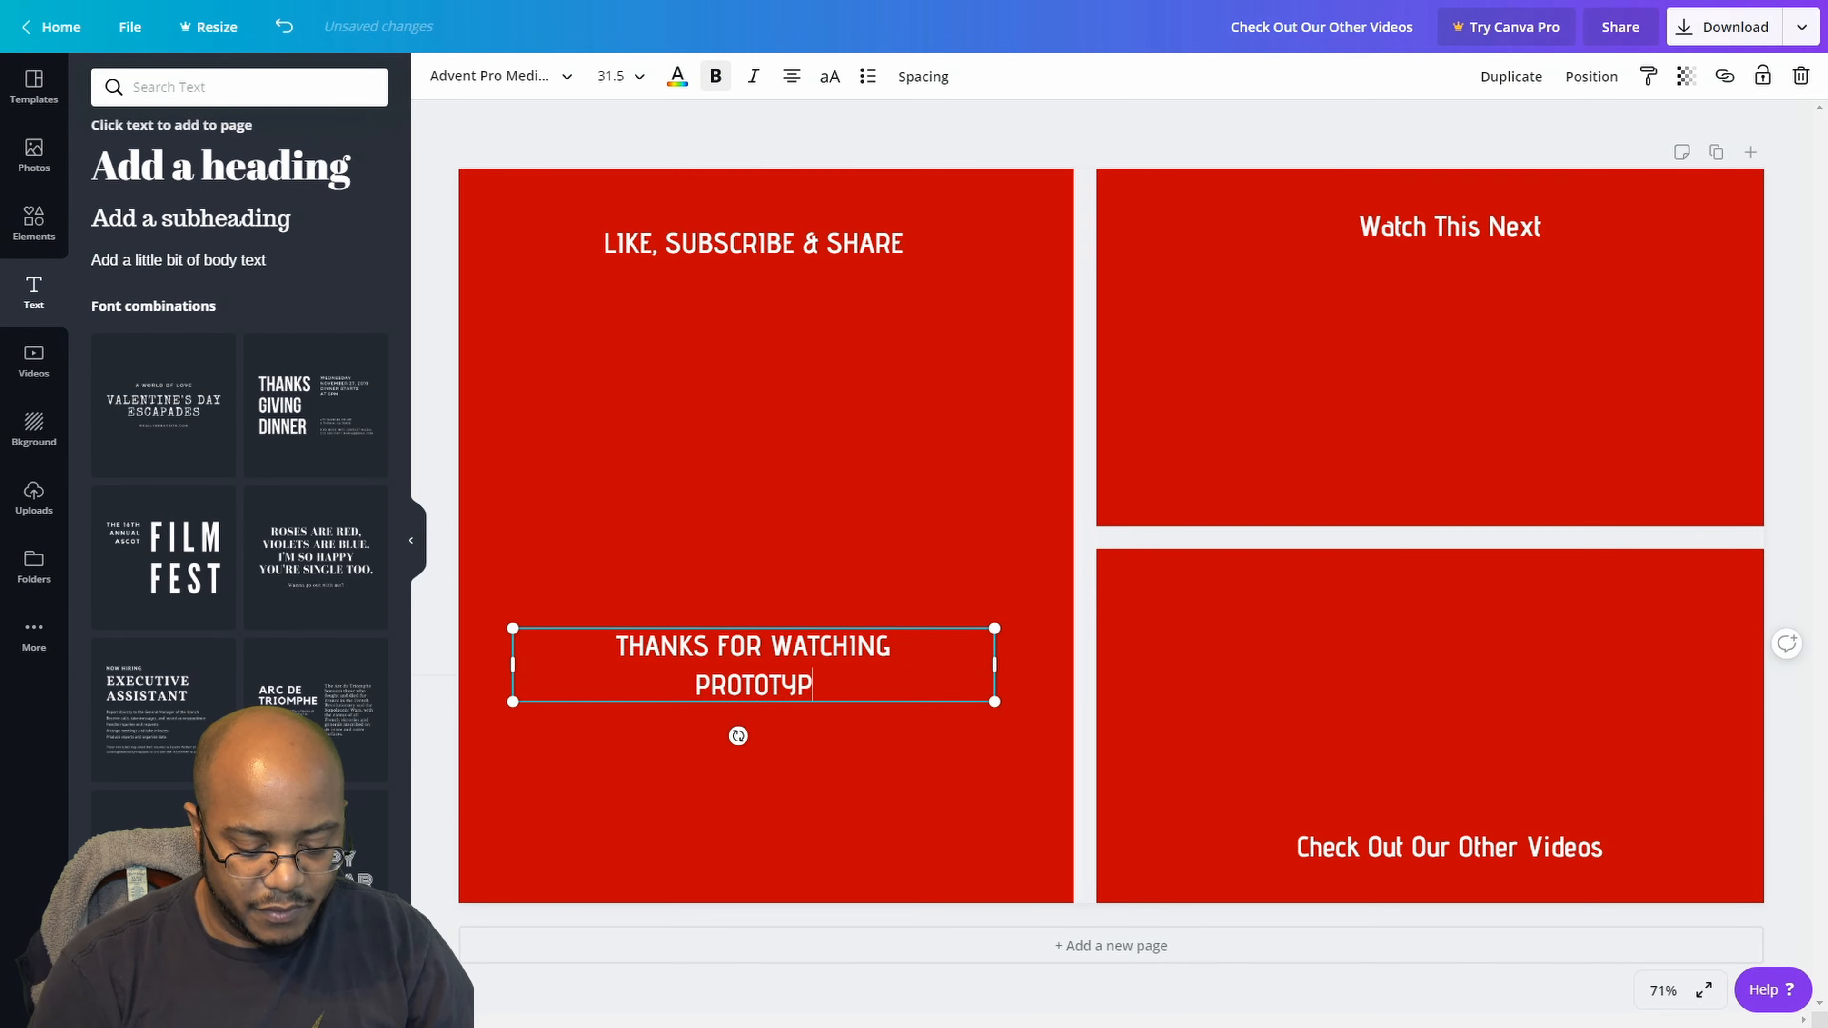
text(e church)
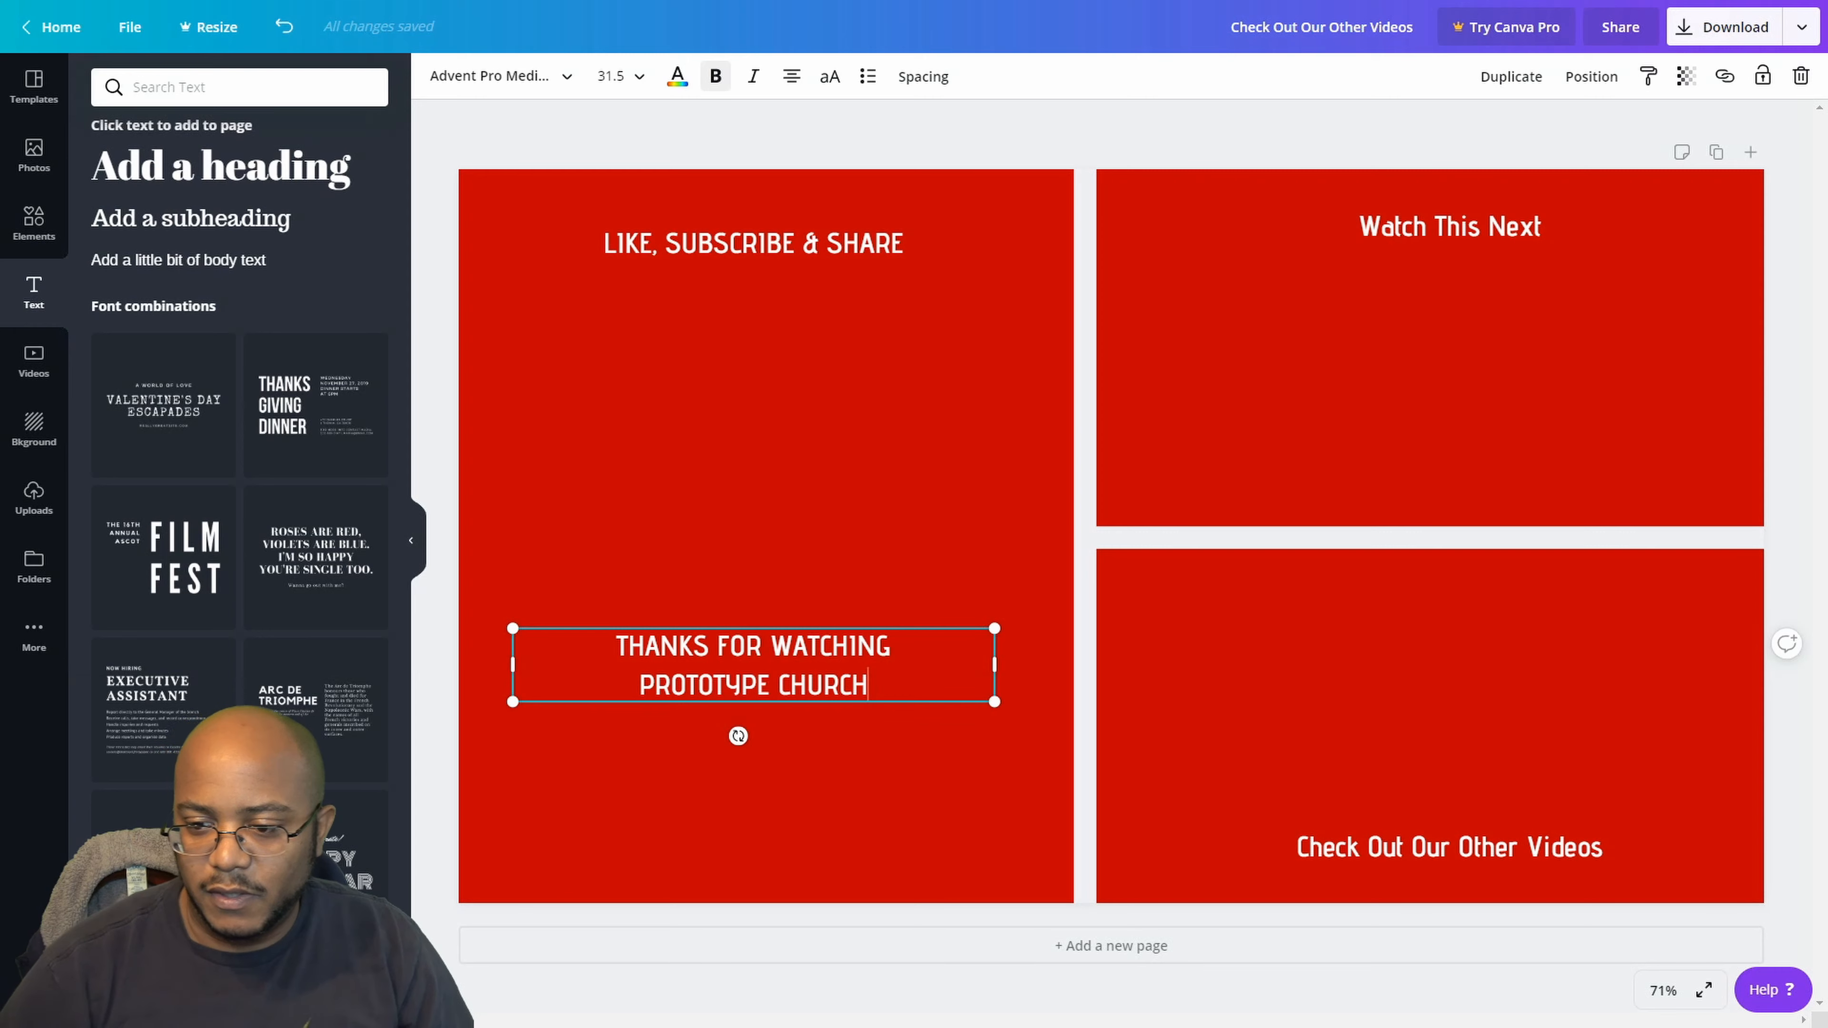
- Remove the "THANKS FOR WATCHING" line from the lower text box, keeping only "PROTOTYPE CHURCH"
key(Up)
key(End)
key(shift+Home)
key(BackSpace)
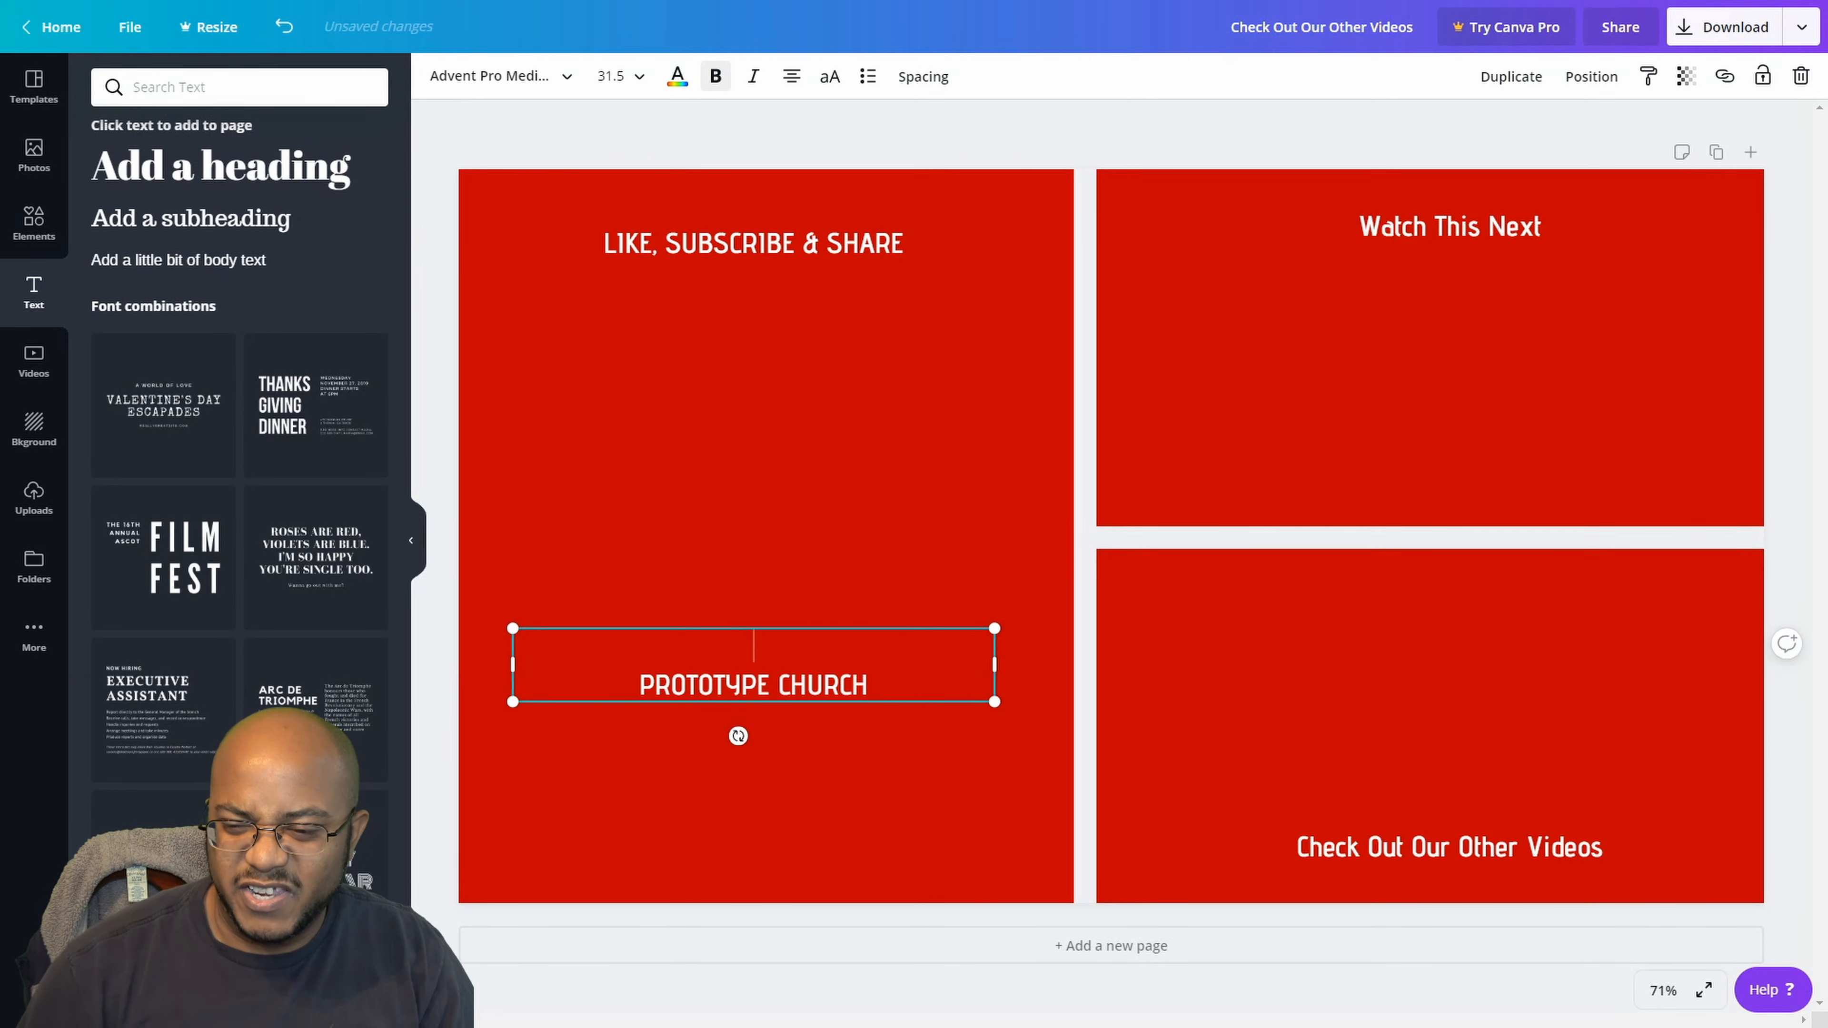
key(Delete)
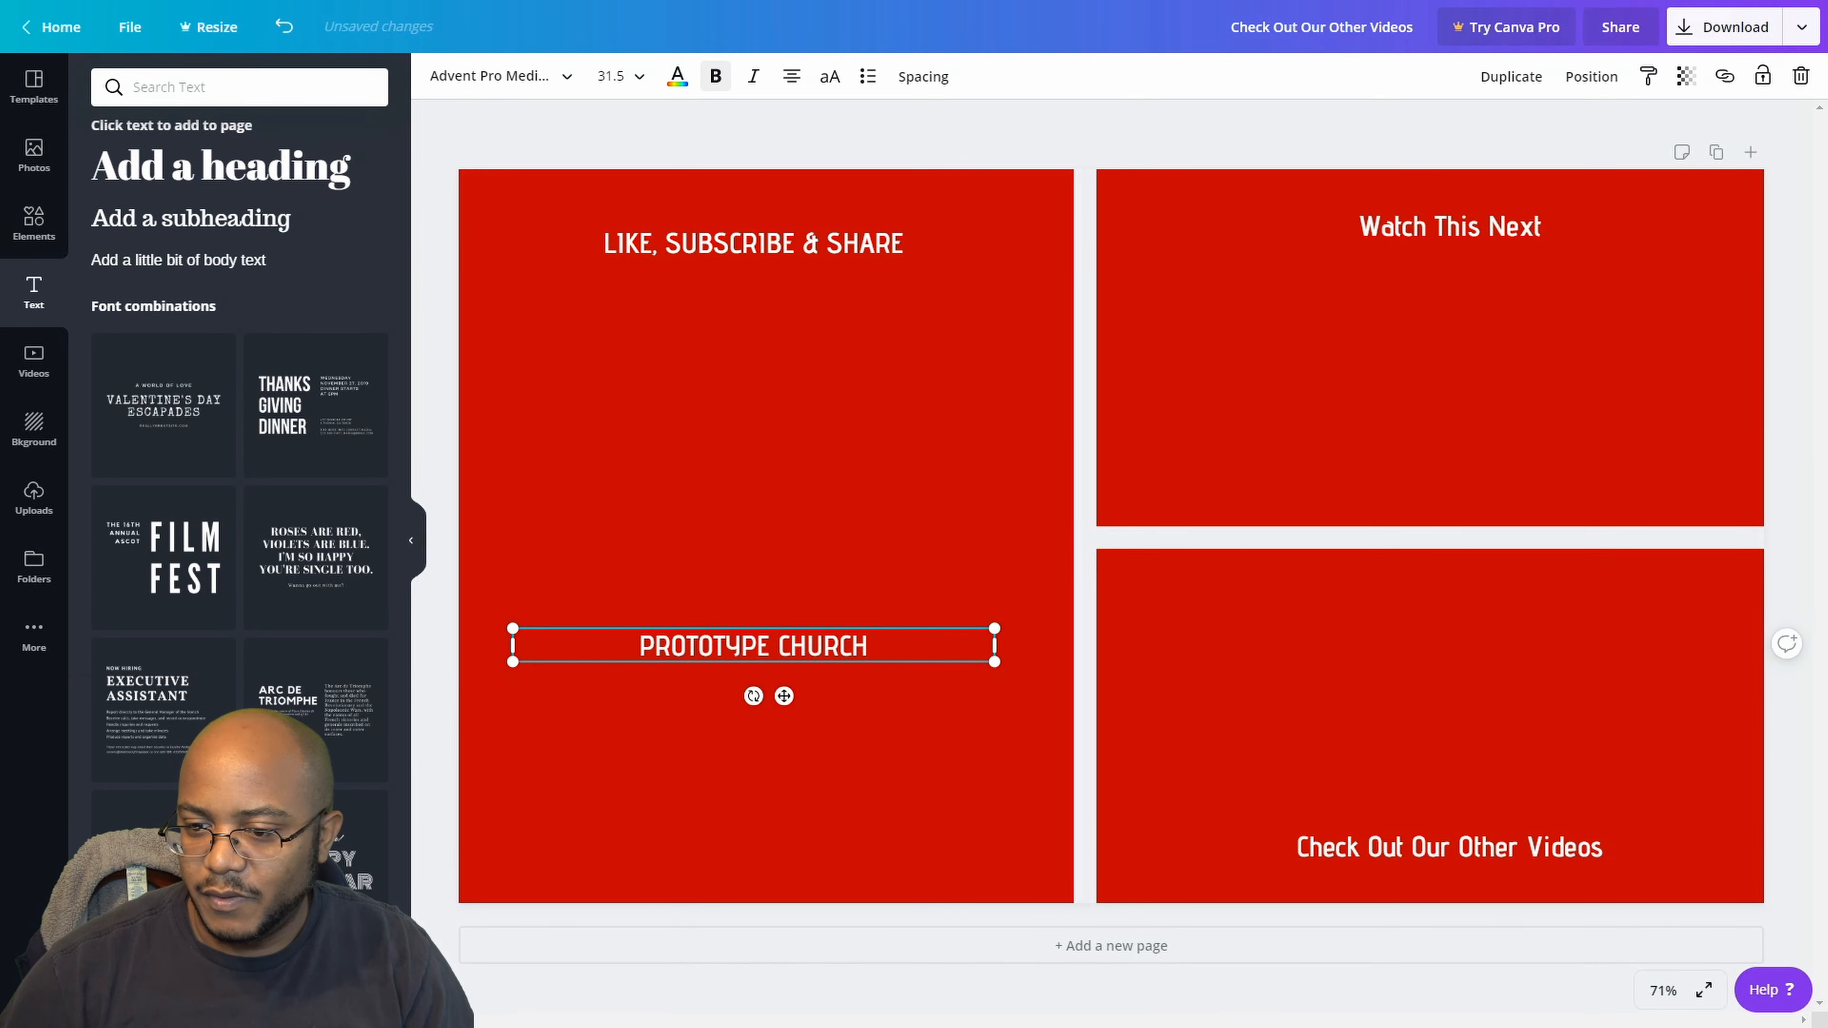
click(436, 648)
- Duplicate the "PROTOTYPE CHURCH" text, place the copy just above it, and change the copy to "THANKS FOR WATCHING"
click(753, 646)
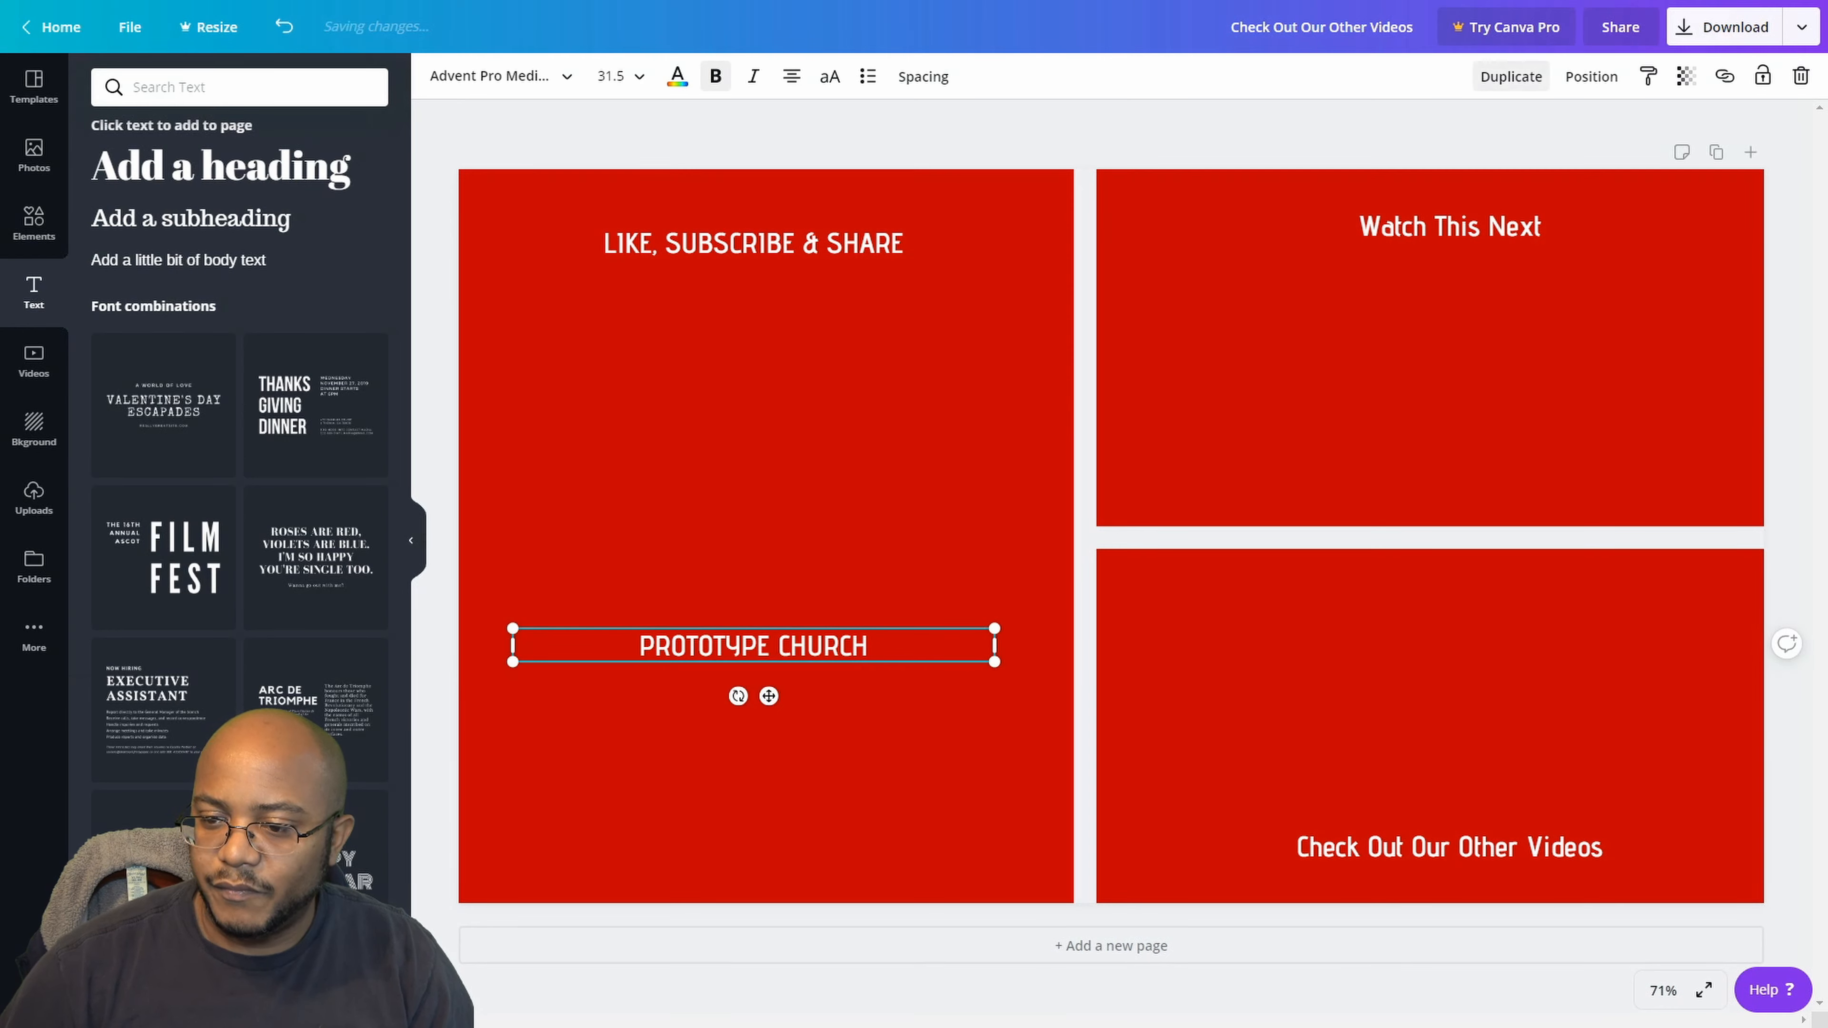
click(1510, 76)
drag(767, 658, 773, 611)
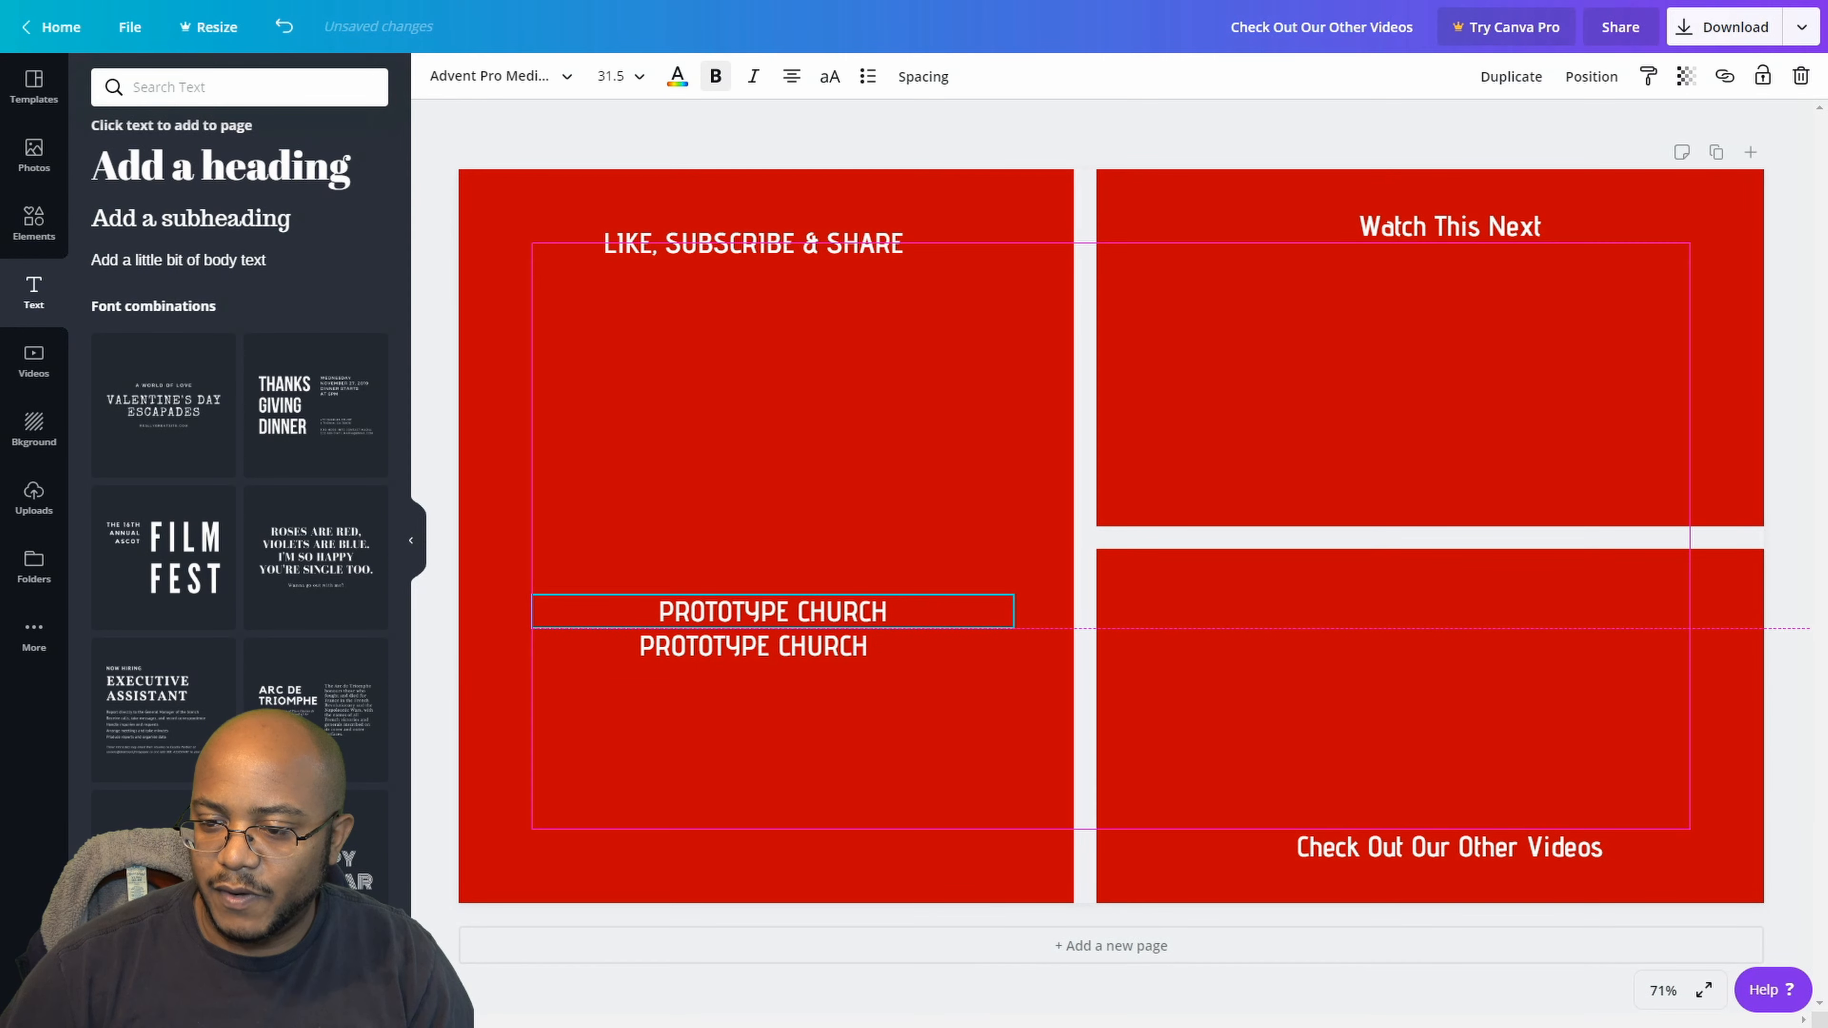
double_click(842, 611)
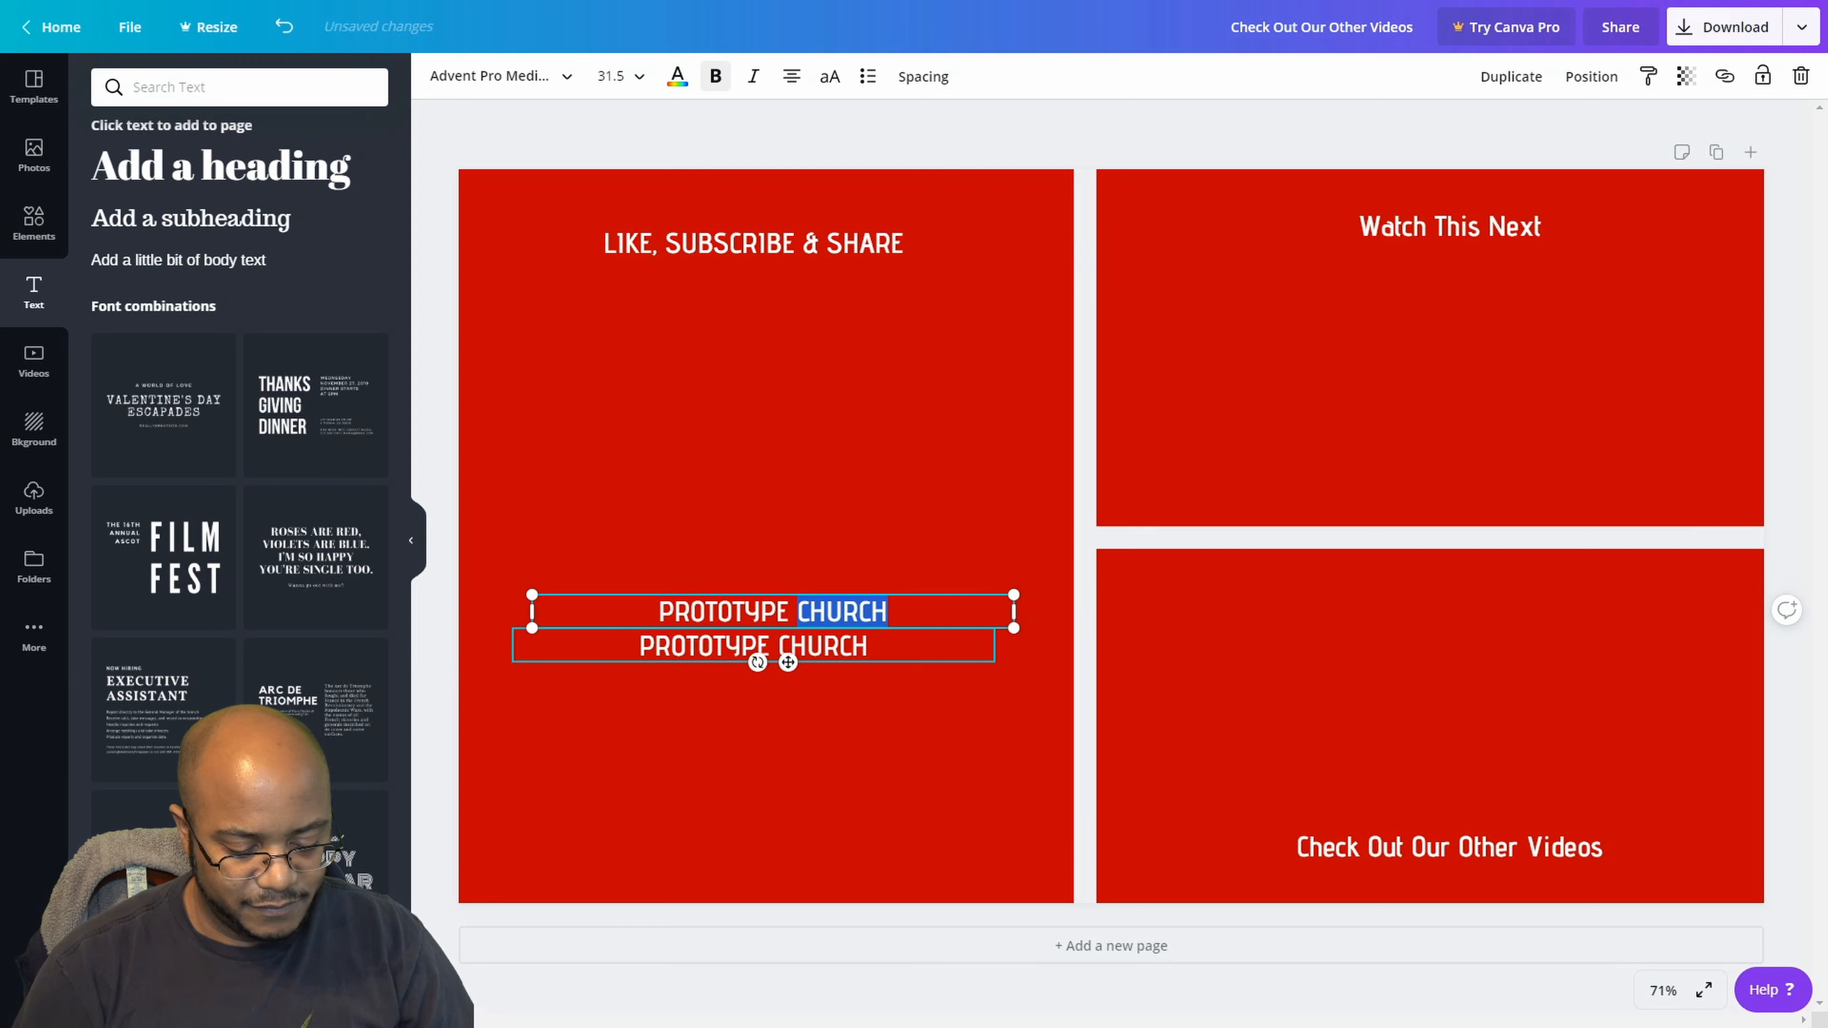
key(ctrl+a)
text(THANKS)
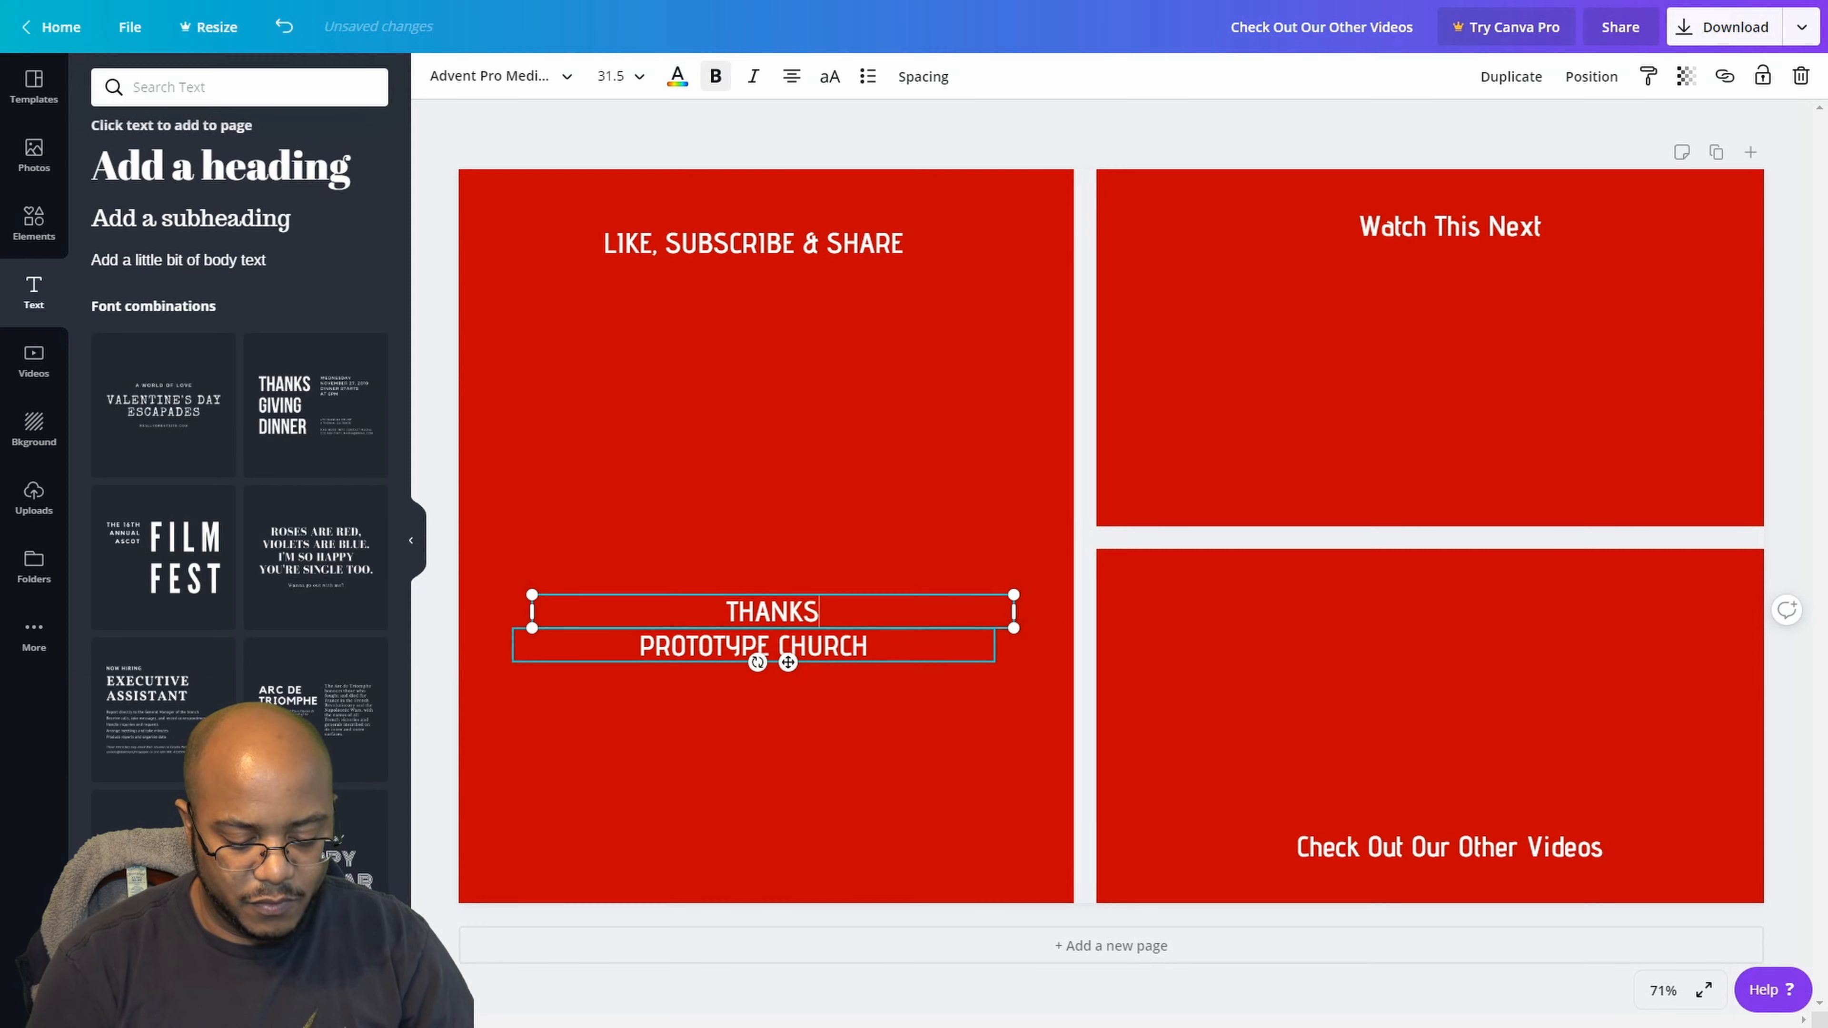
text( FOR WATCHING)
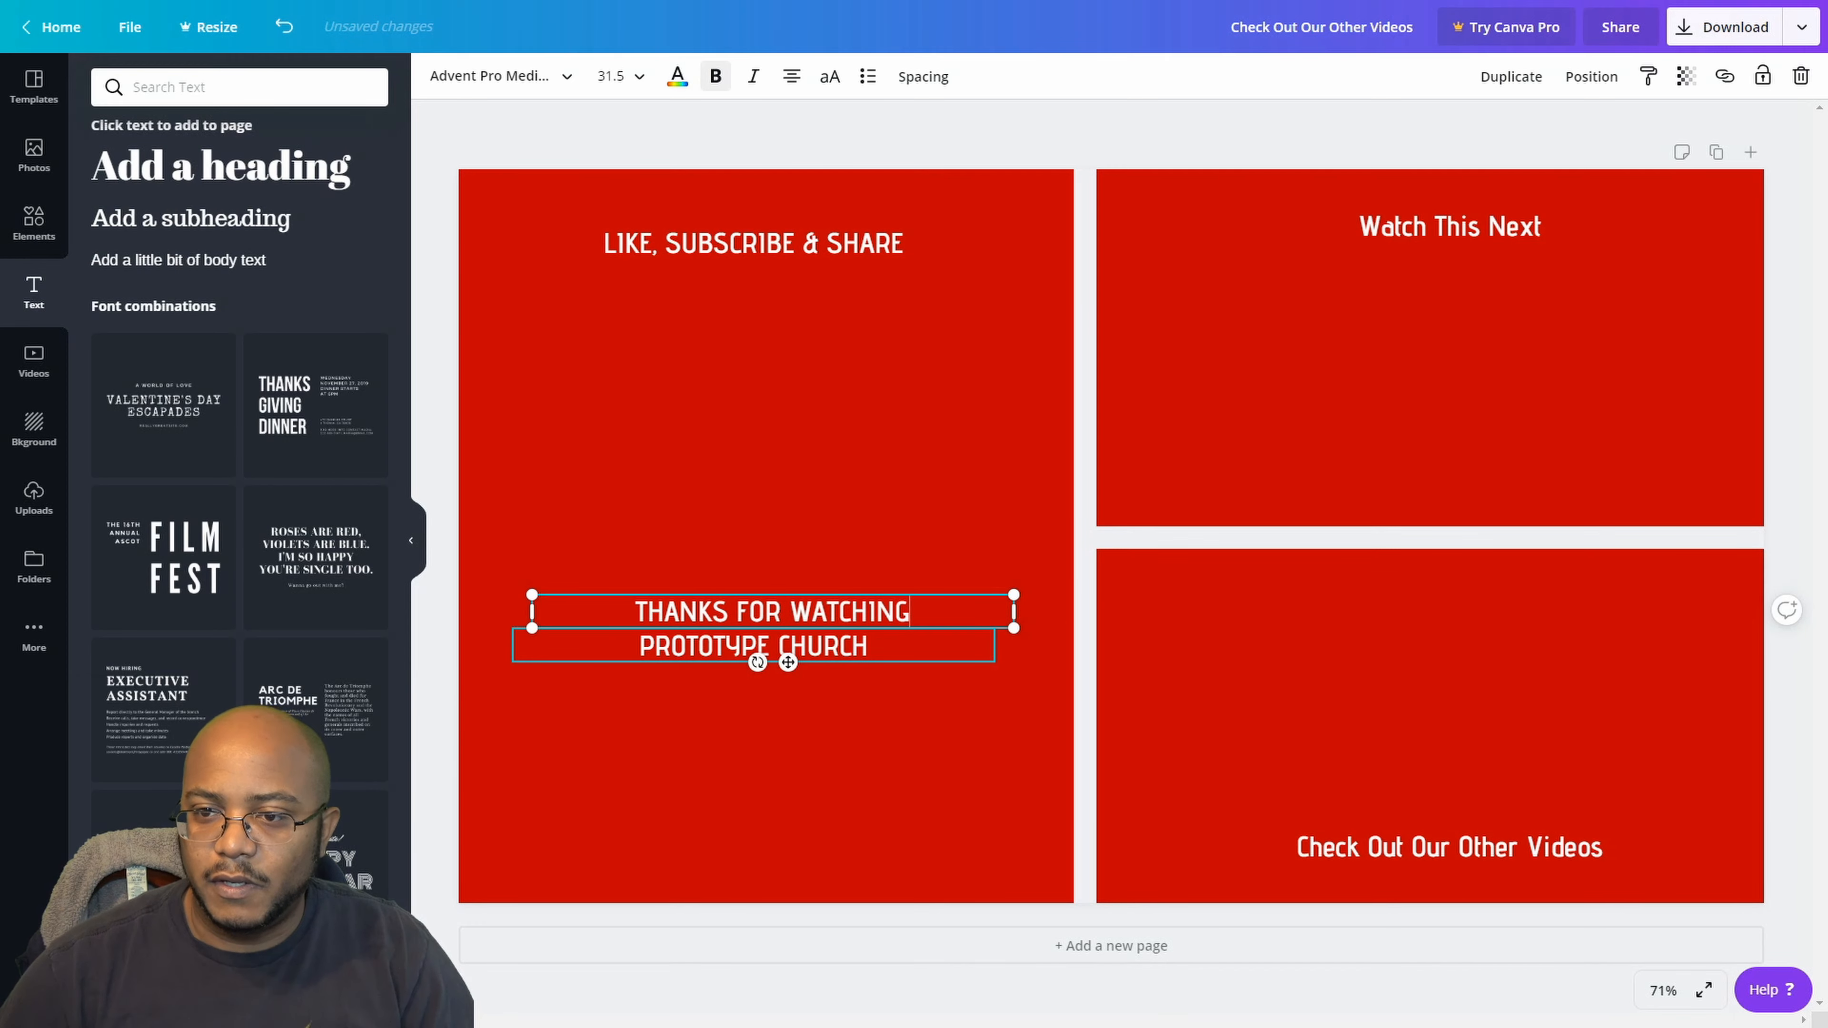
- Format the "THANKS FOR WATCHING" text in the Abys font at size 72
key(ctrl+a)
click(624, 76)
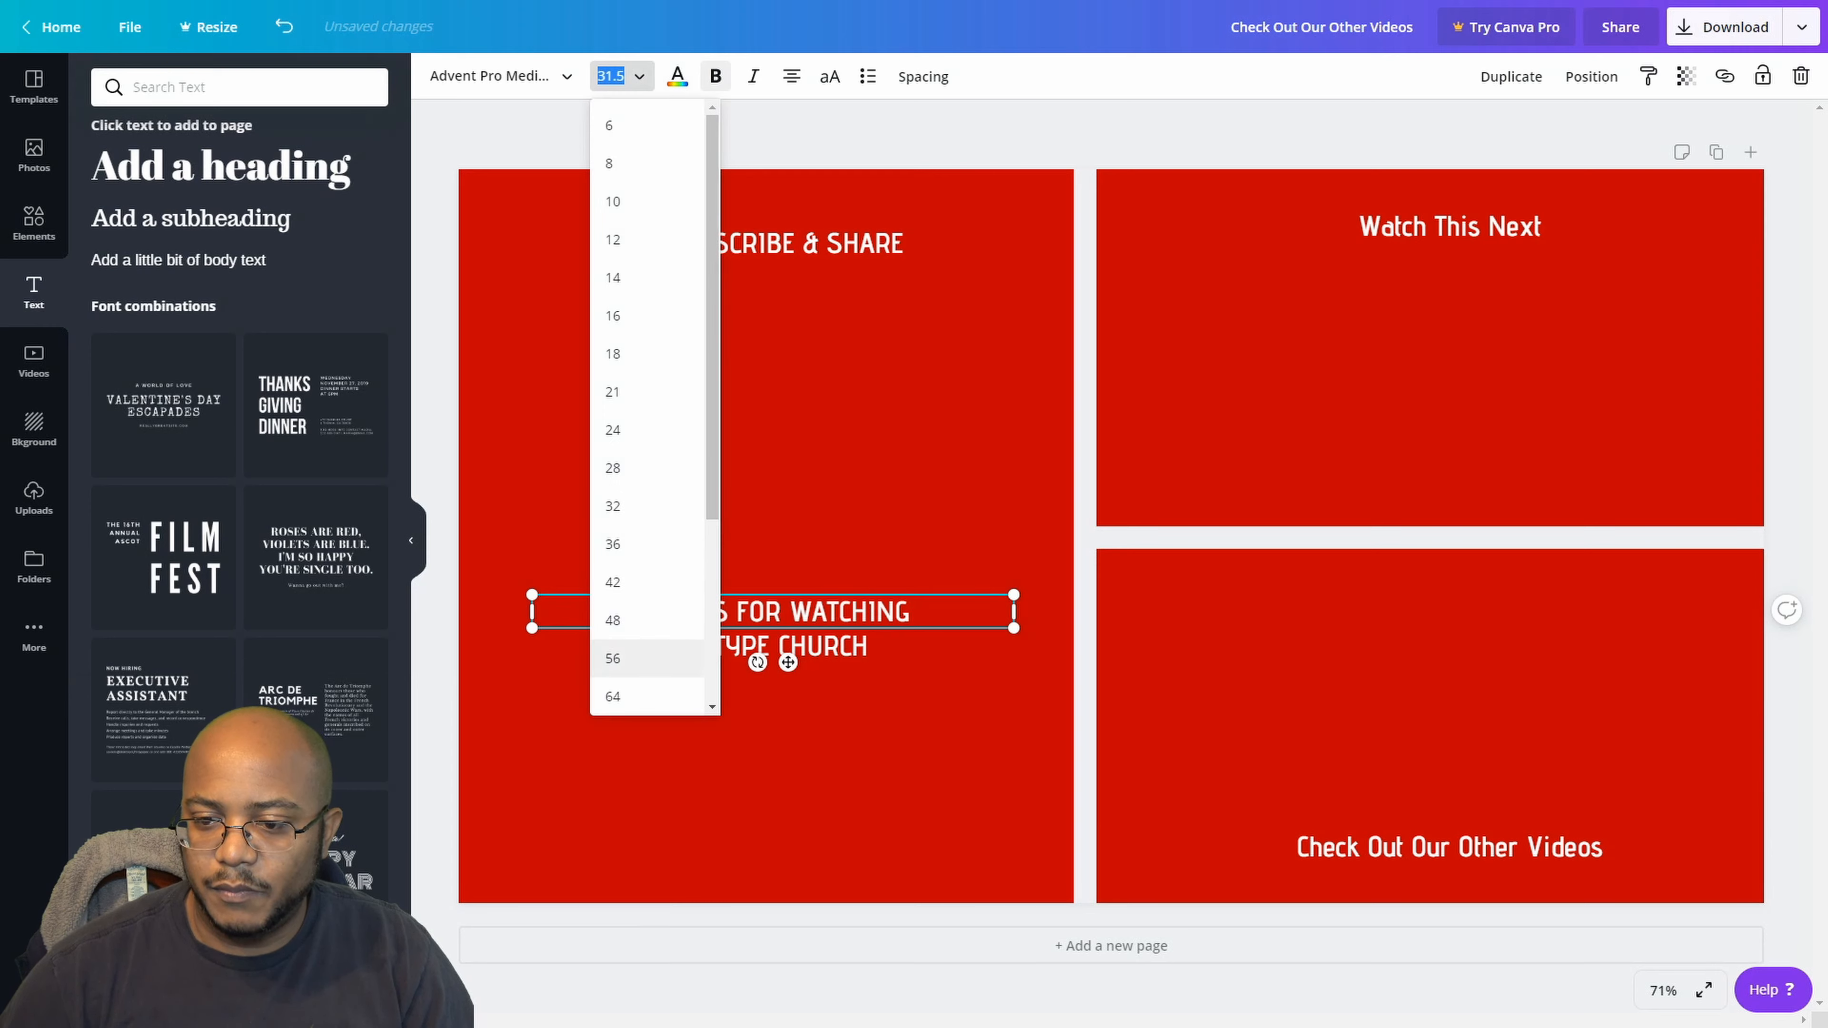
click(627, 659)
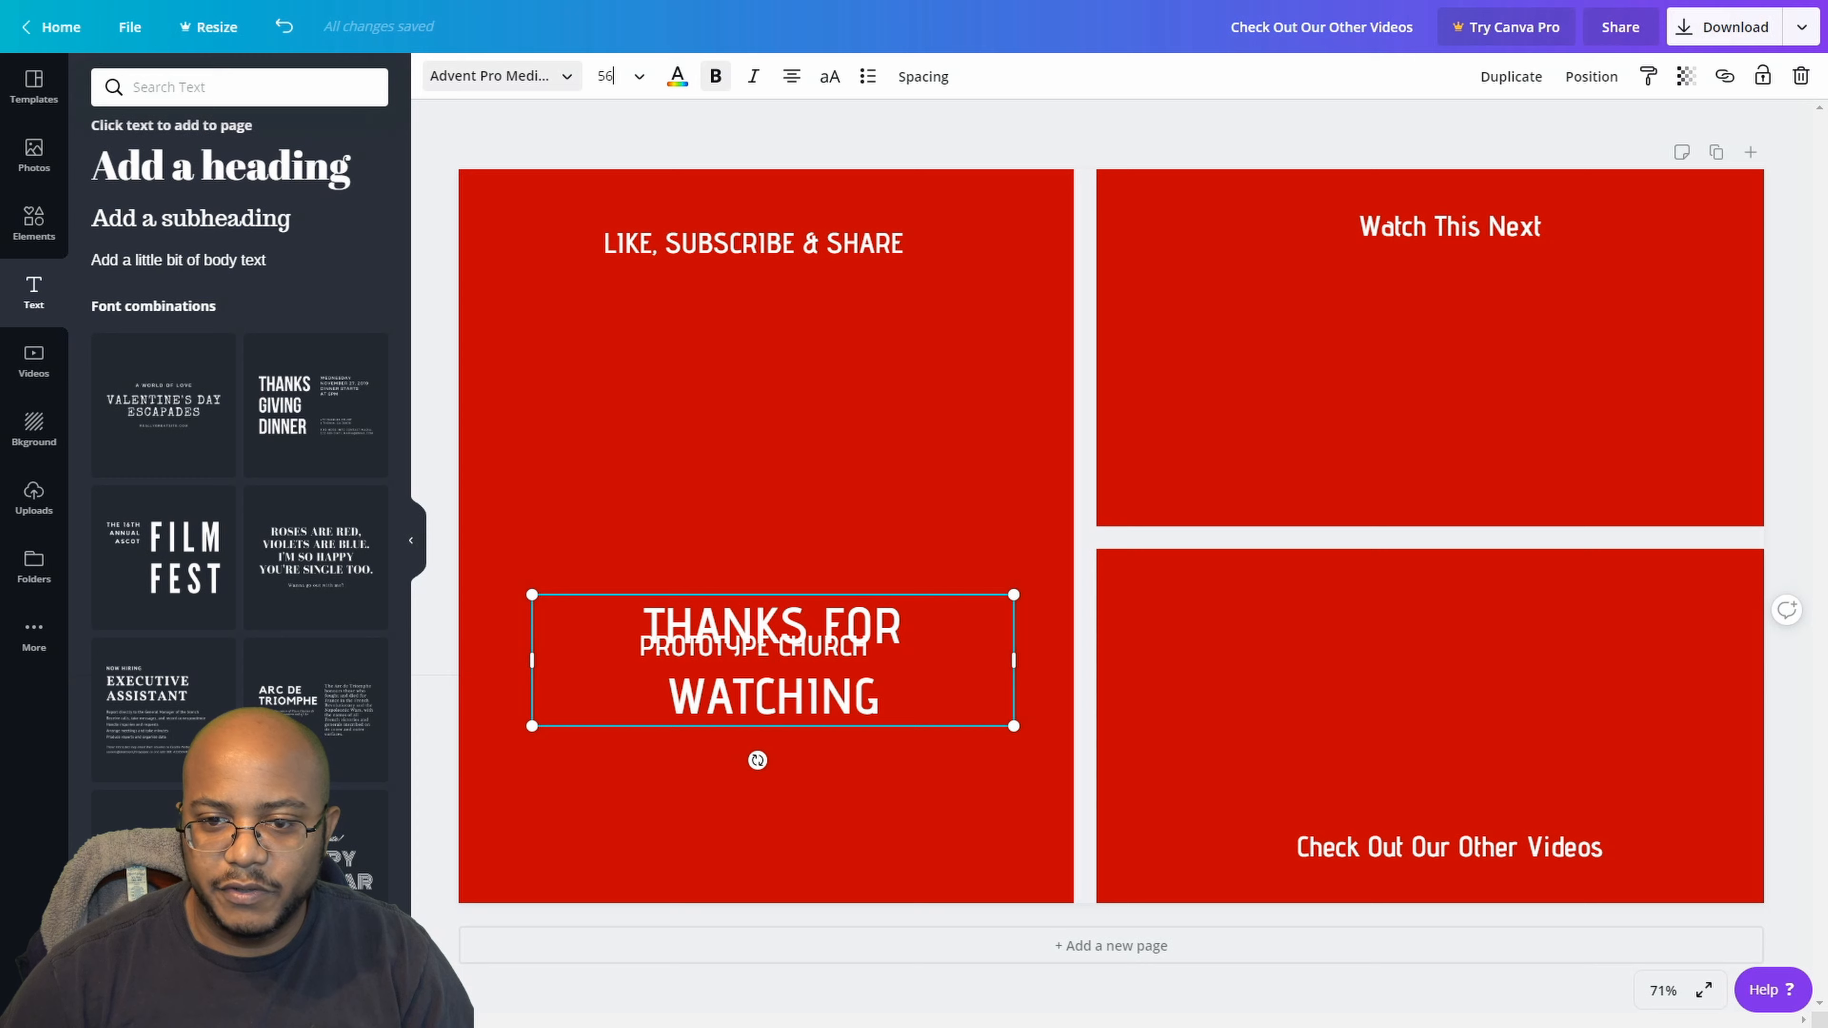
click(501, 76)
- Move "PROTOTYPE CHURCH" to the bottom of the left section and place "THANKS FOR WATCHING" centered directly above it
drag(754, 645, 754, 830)
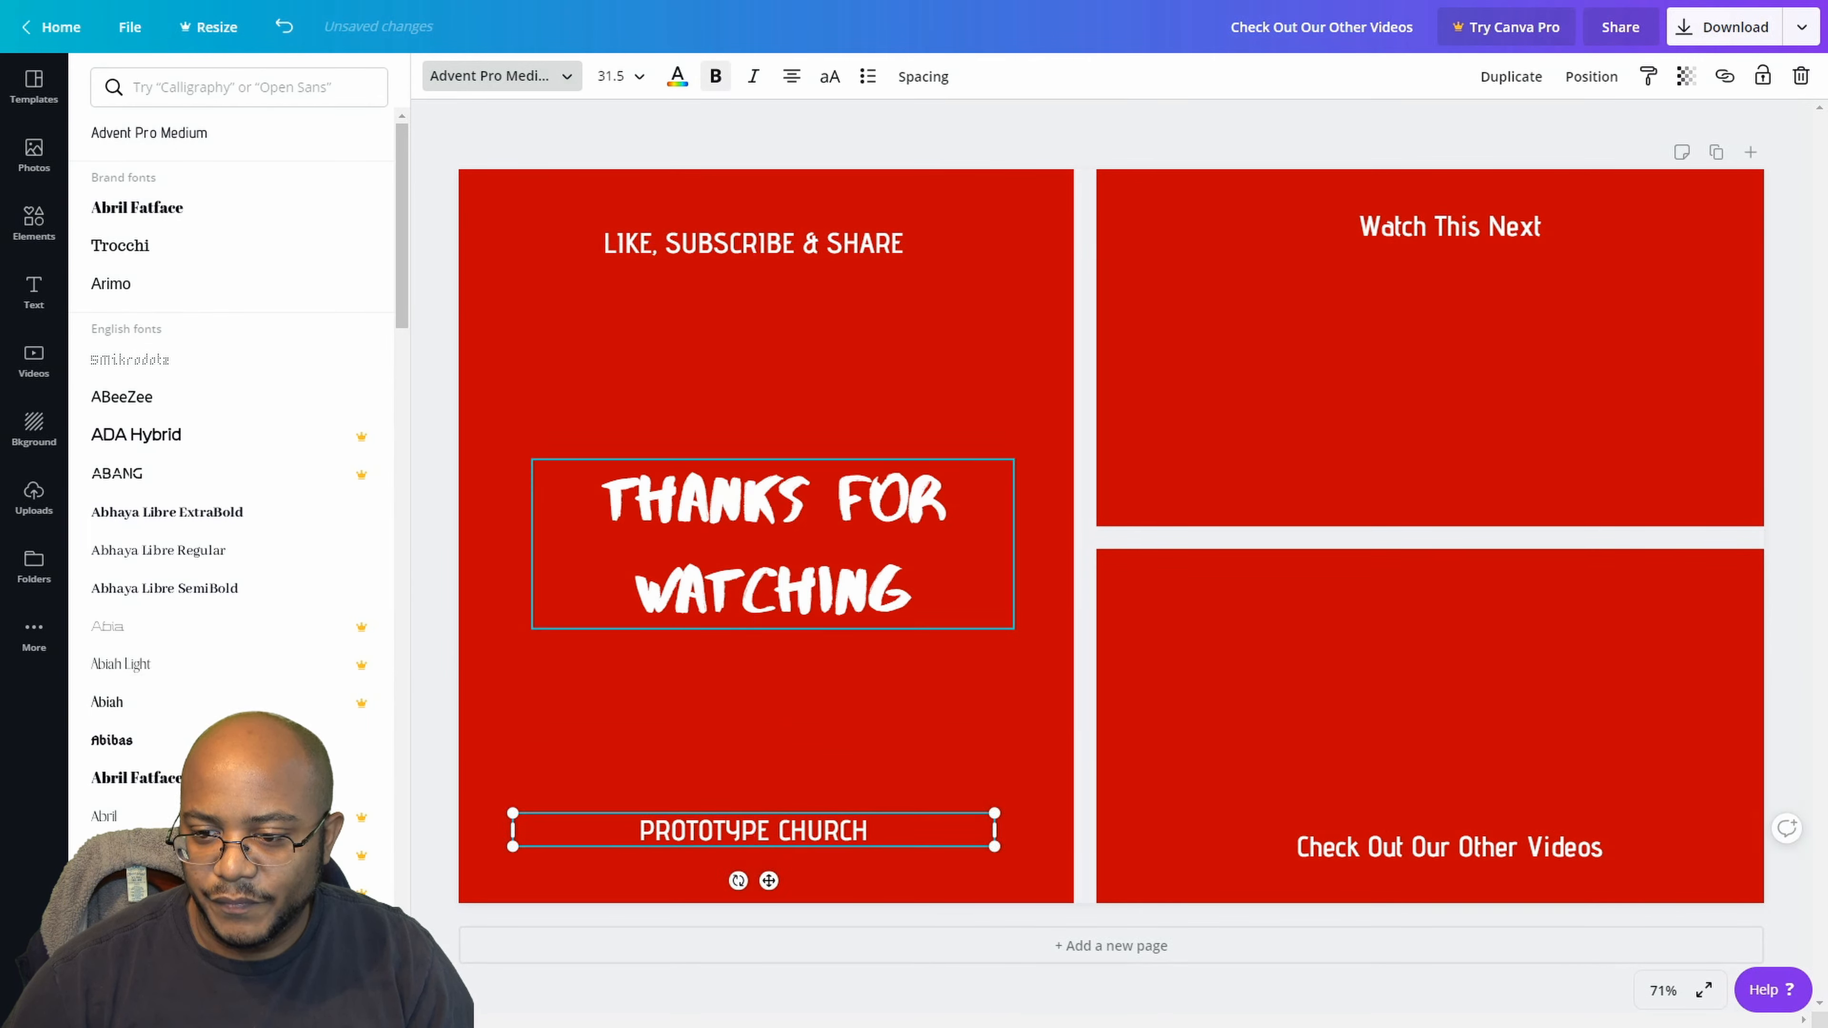
drag(772, 548, 753, 733)
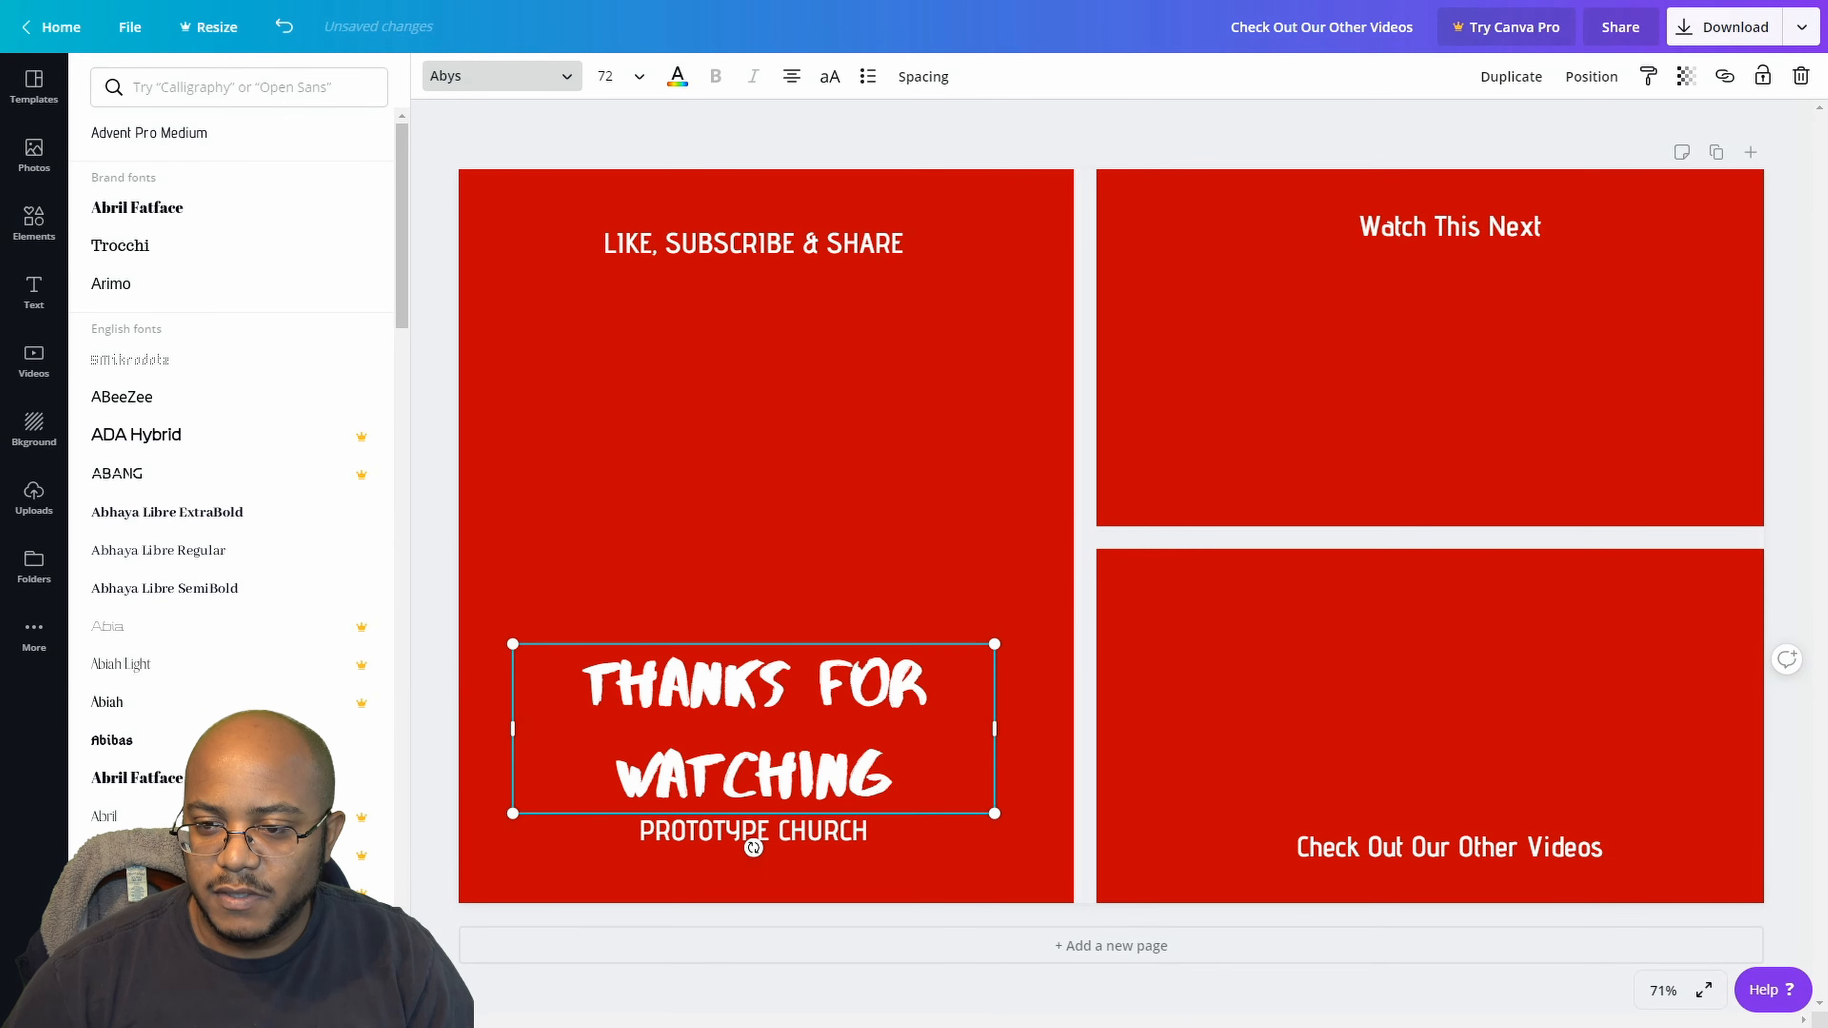
- Recolor the "PROTOTYPE CHURCH", "THANKS FOR WATCHING" and "LIKE, SUBSCRIBE & SHARE" texts in the same red as the background
click(753, 243)
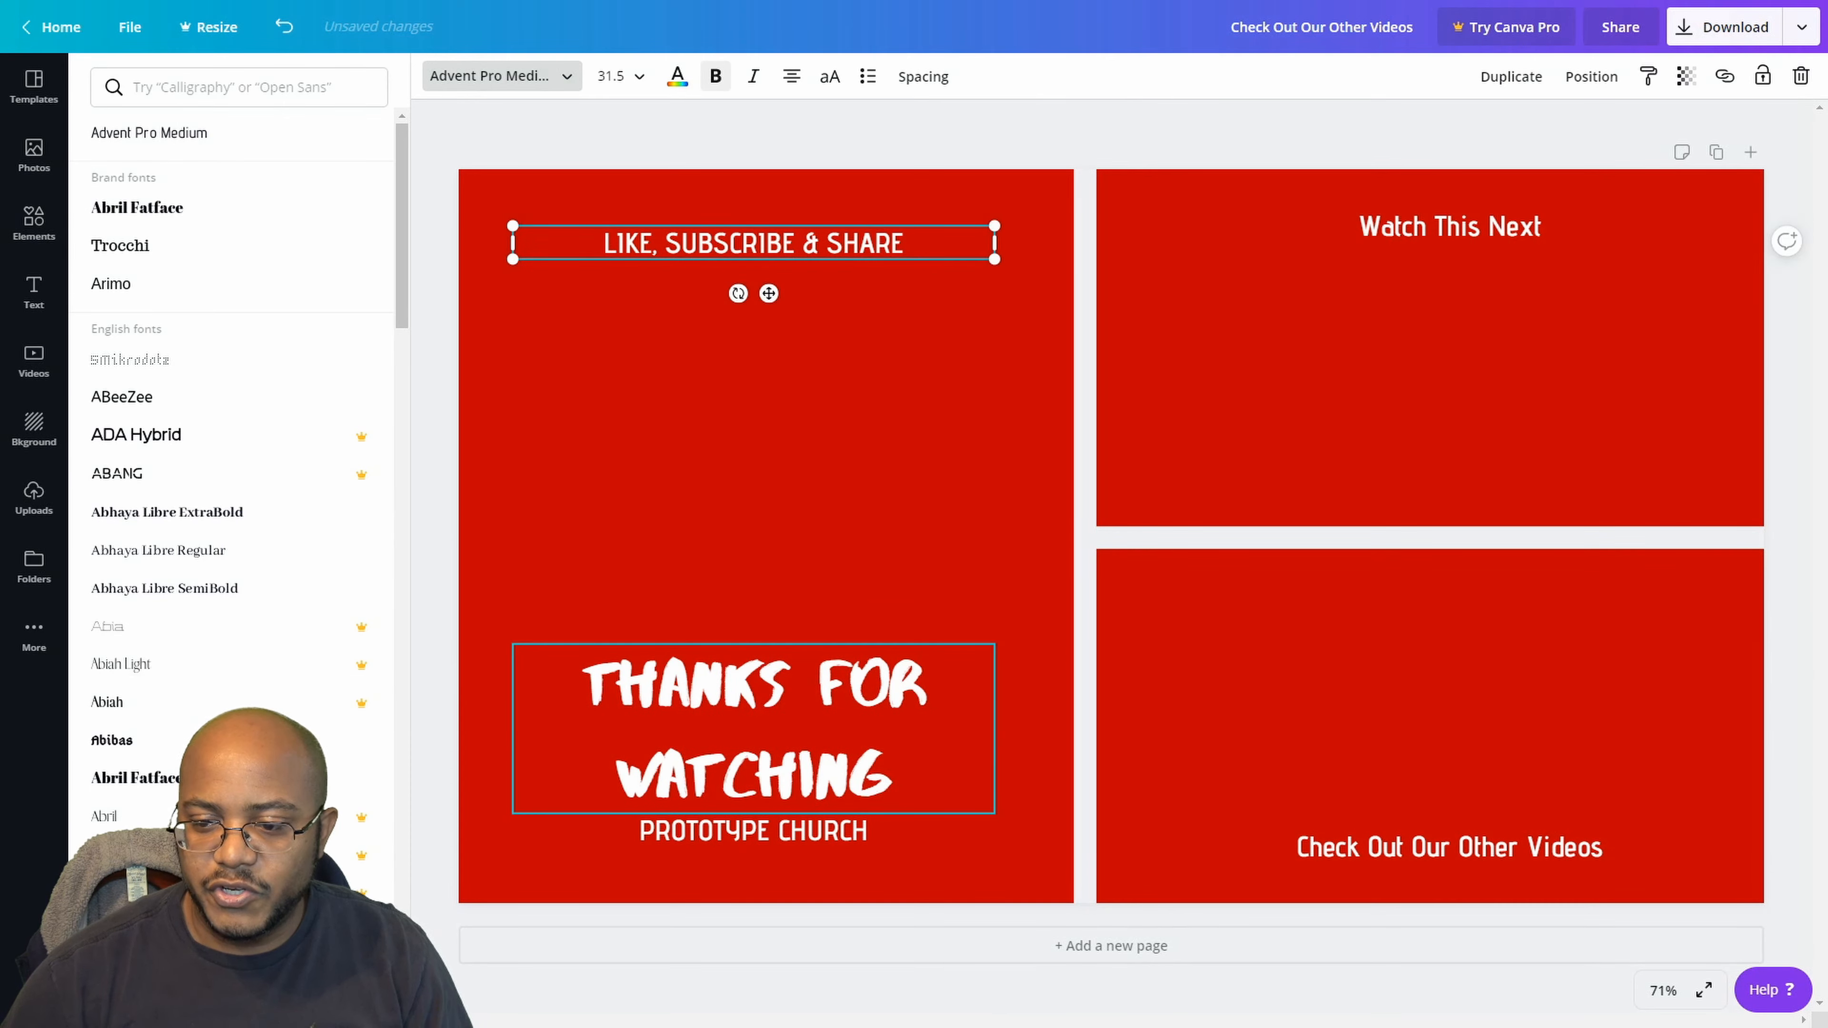
click(748, 838)
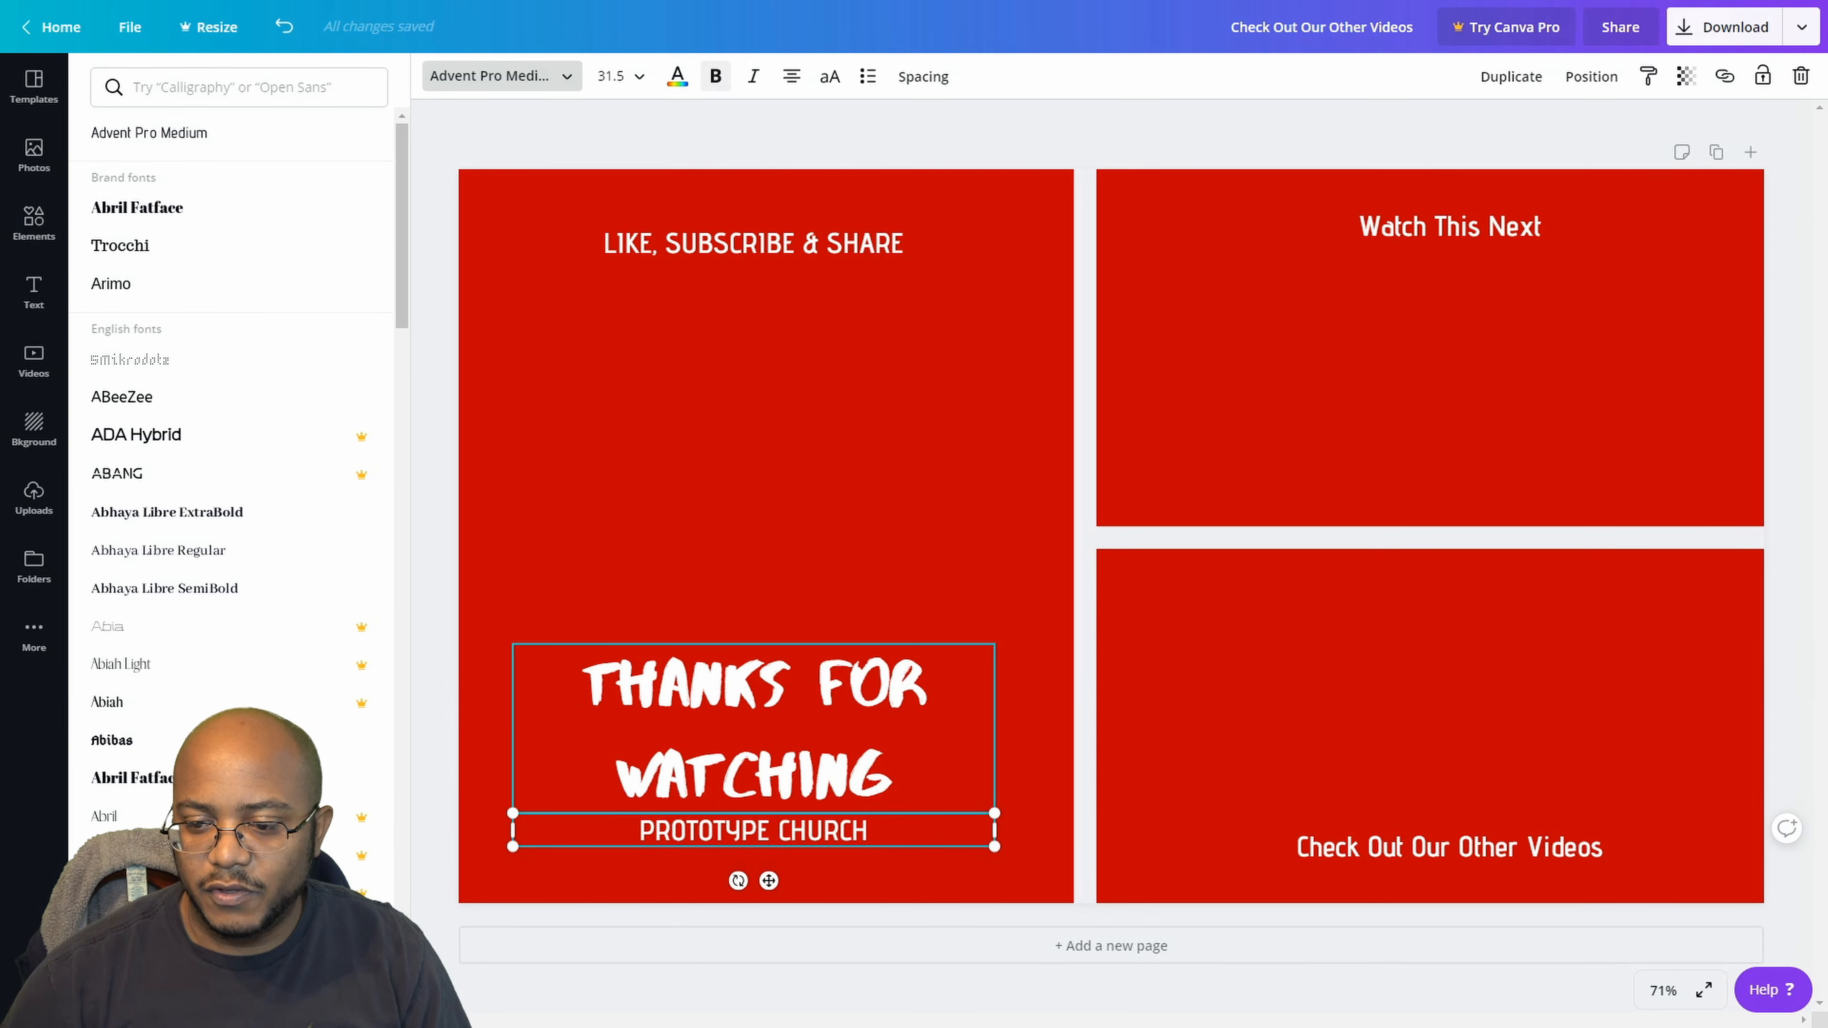
click(677, 76)
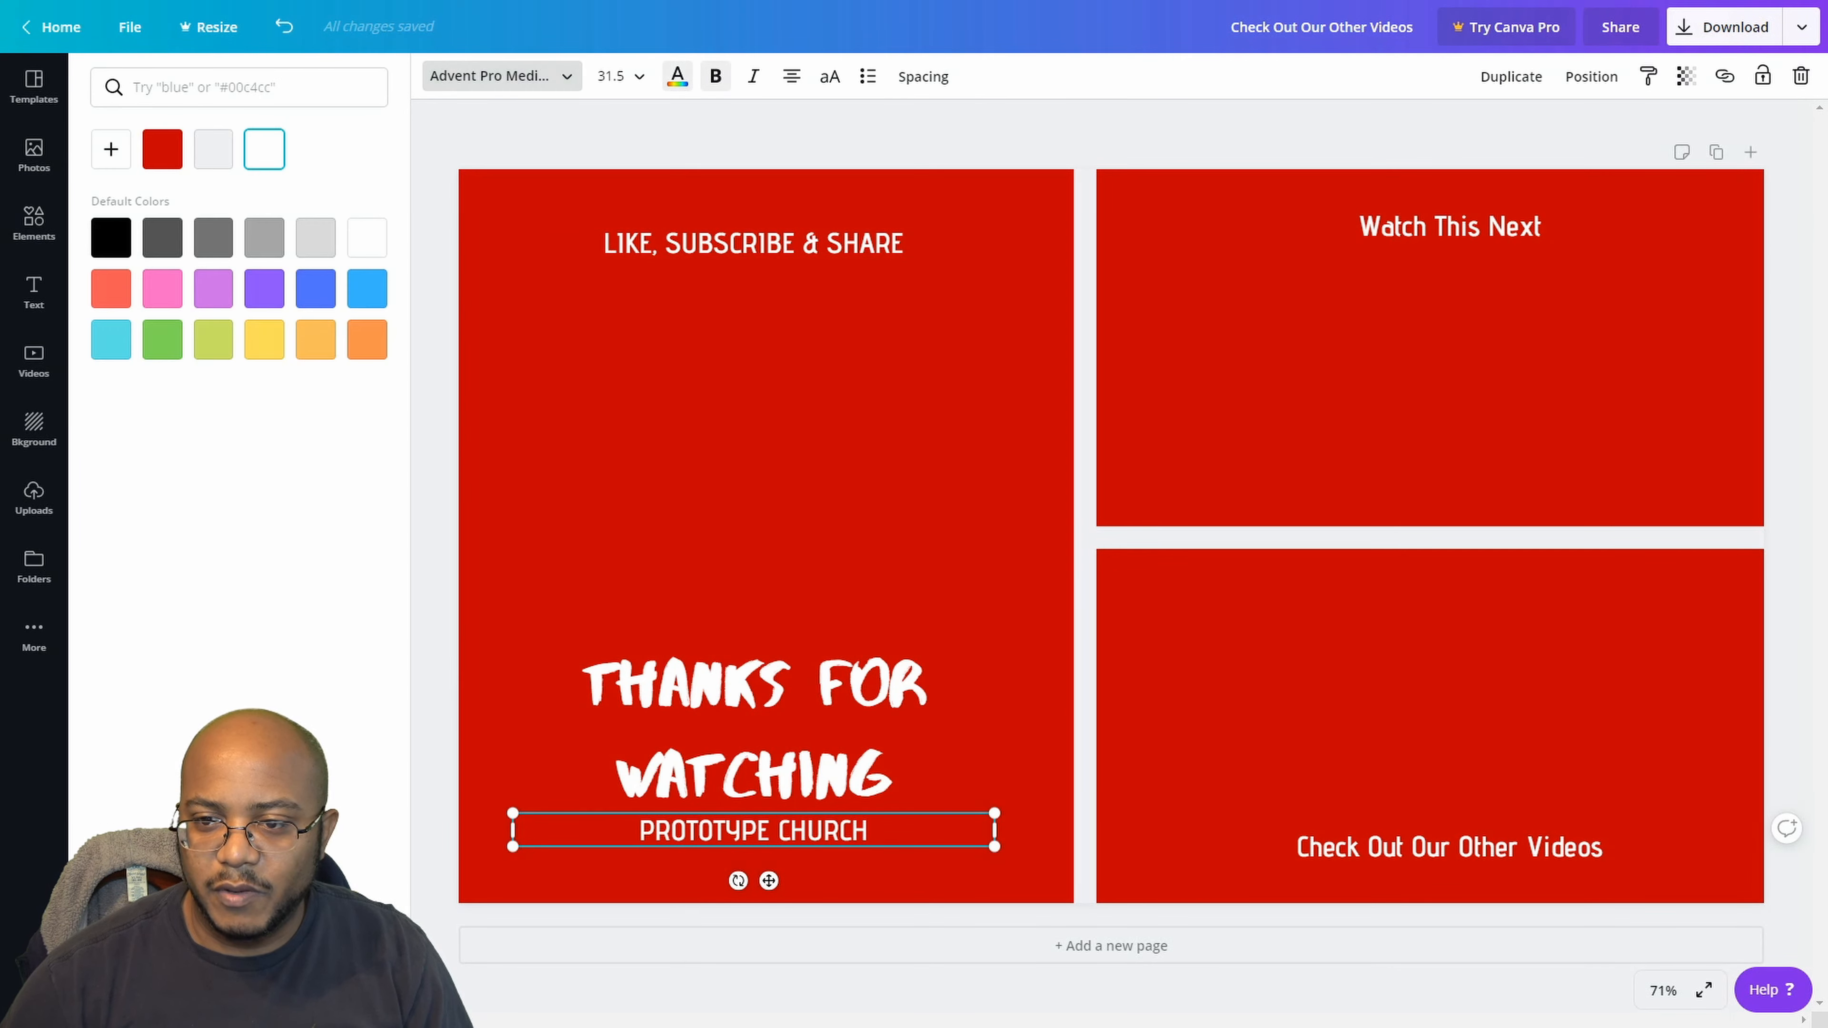
click(161, 149)
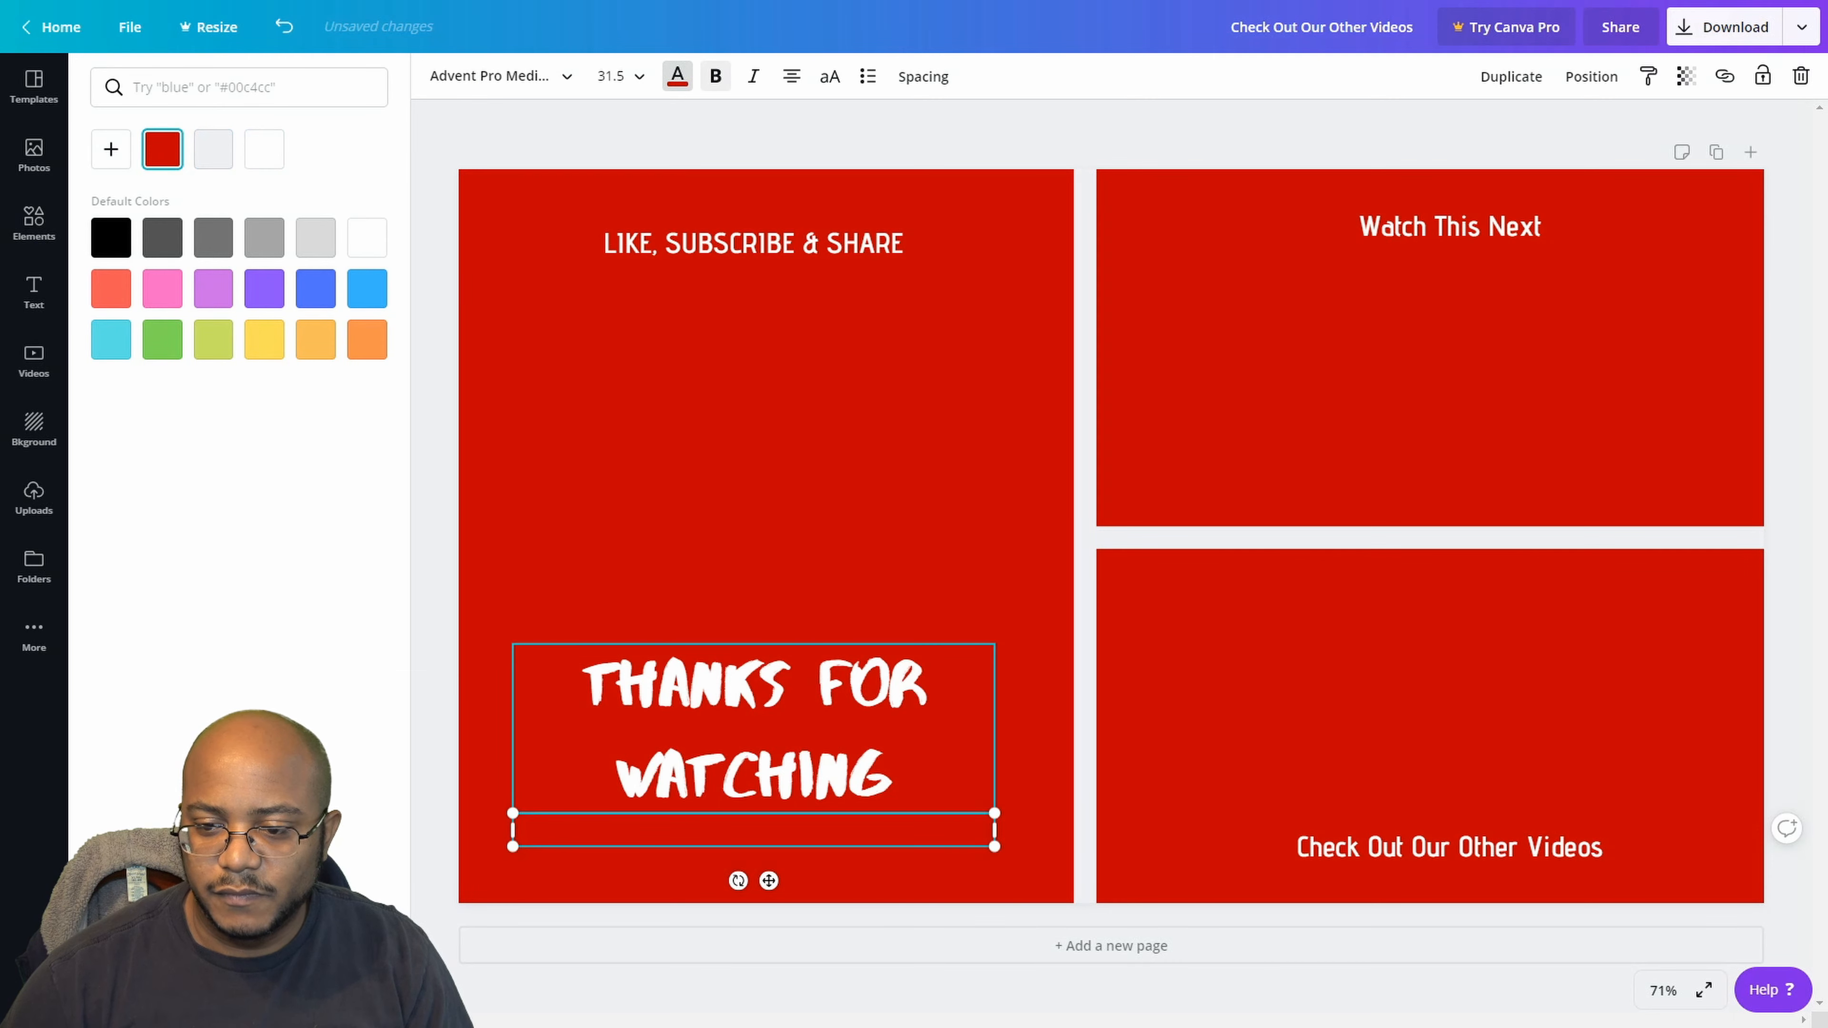
click(753, 742)
click(162, 149)
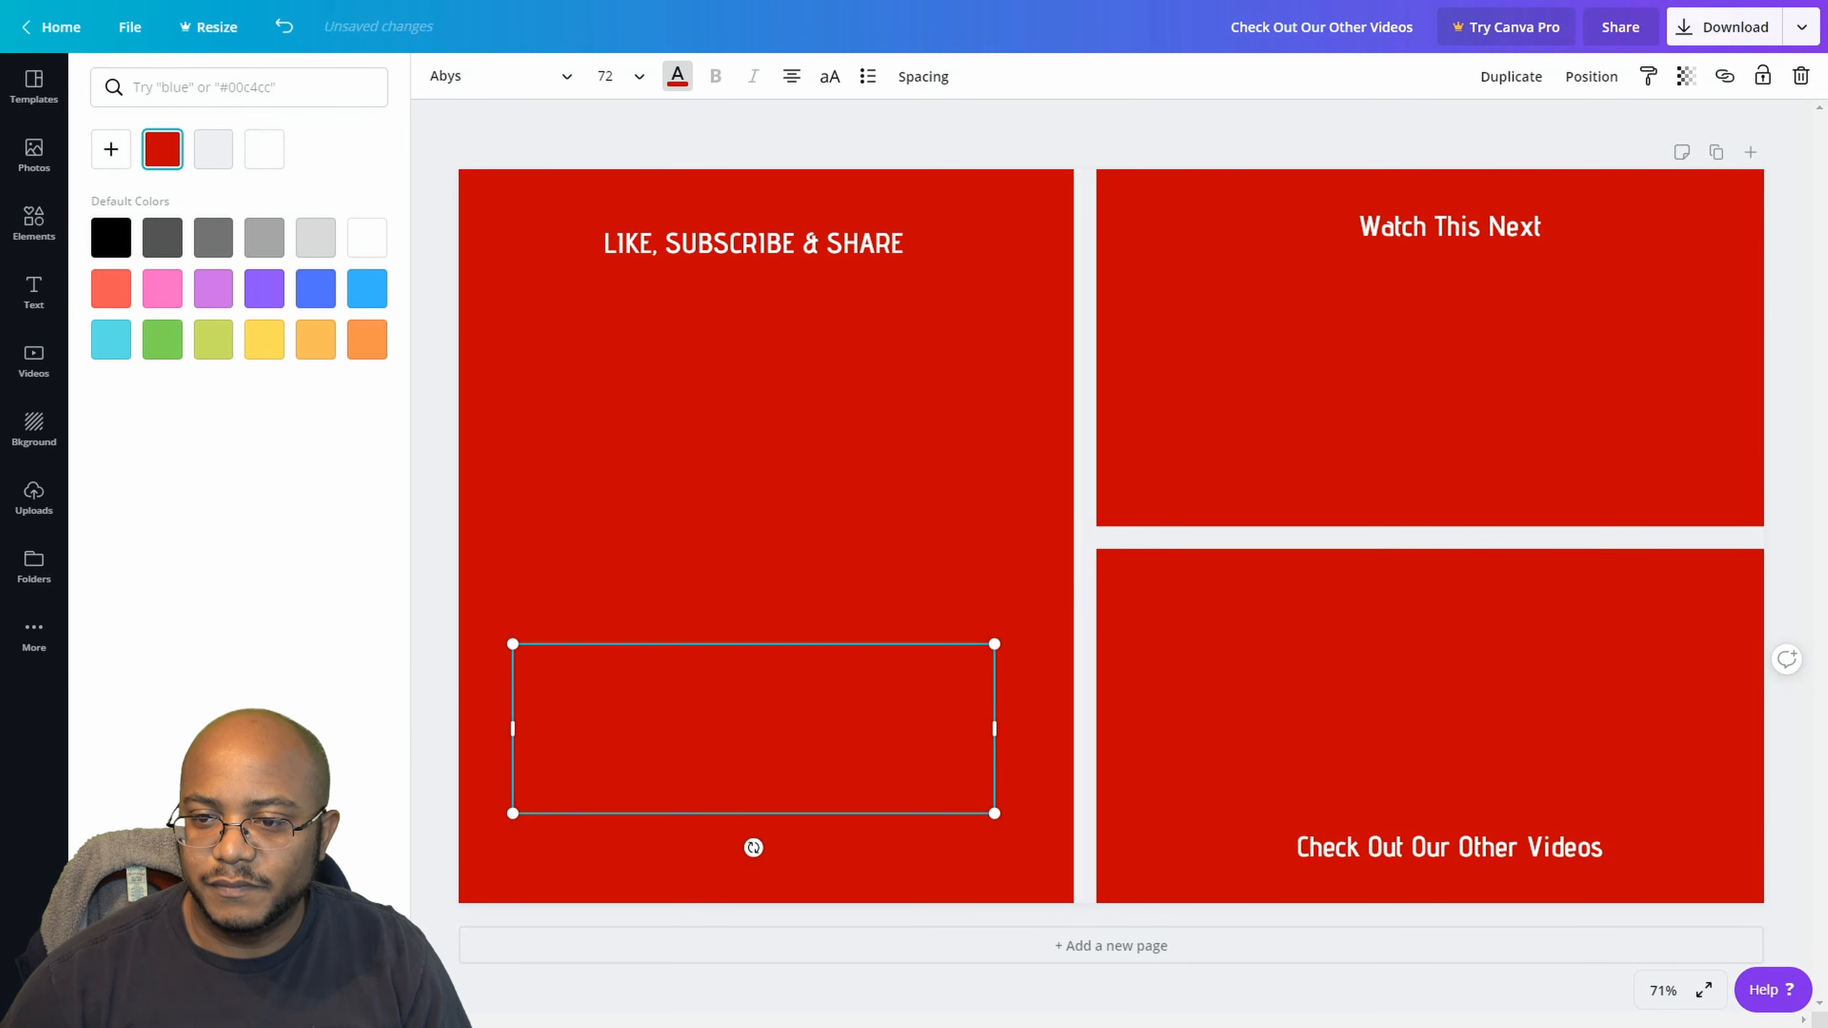
click(754, 243)
click(162, 149)
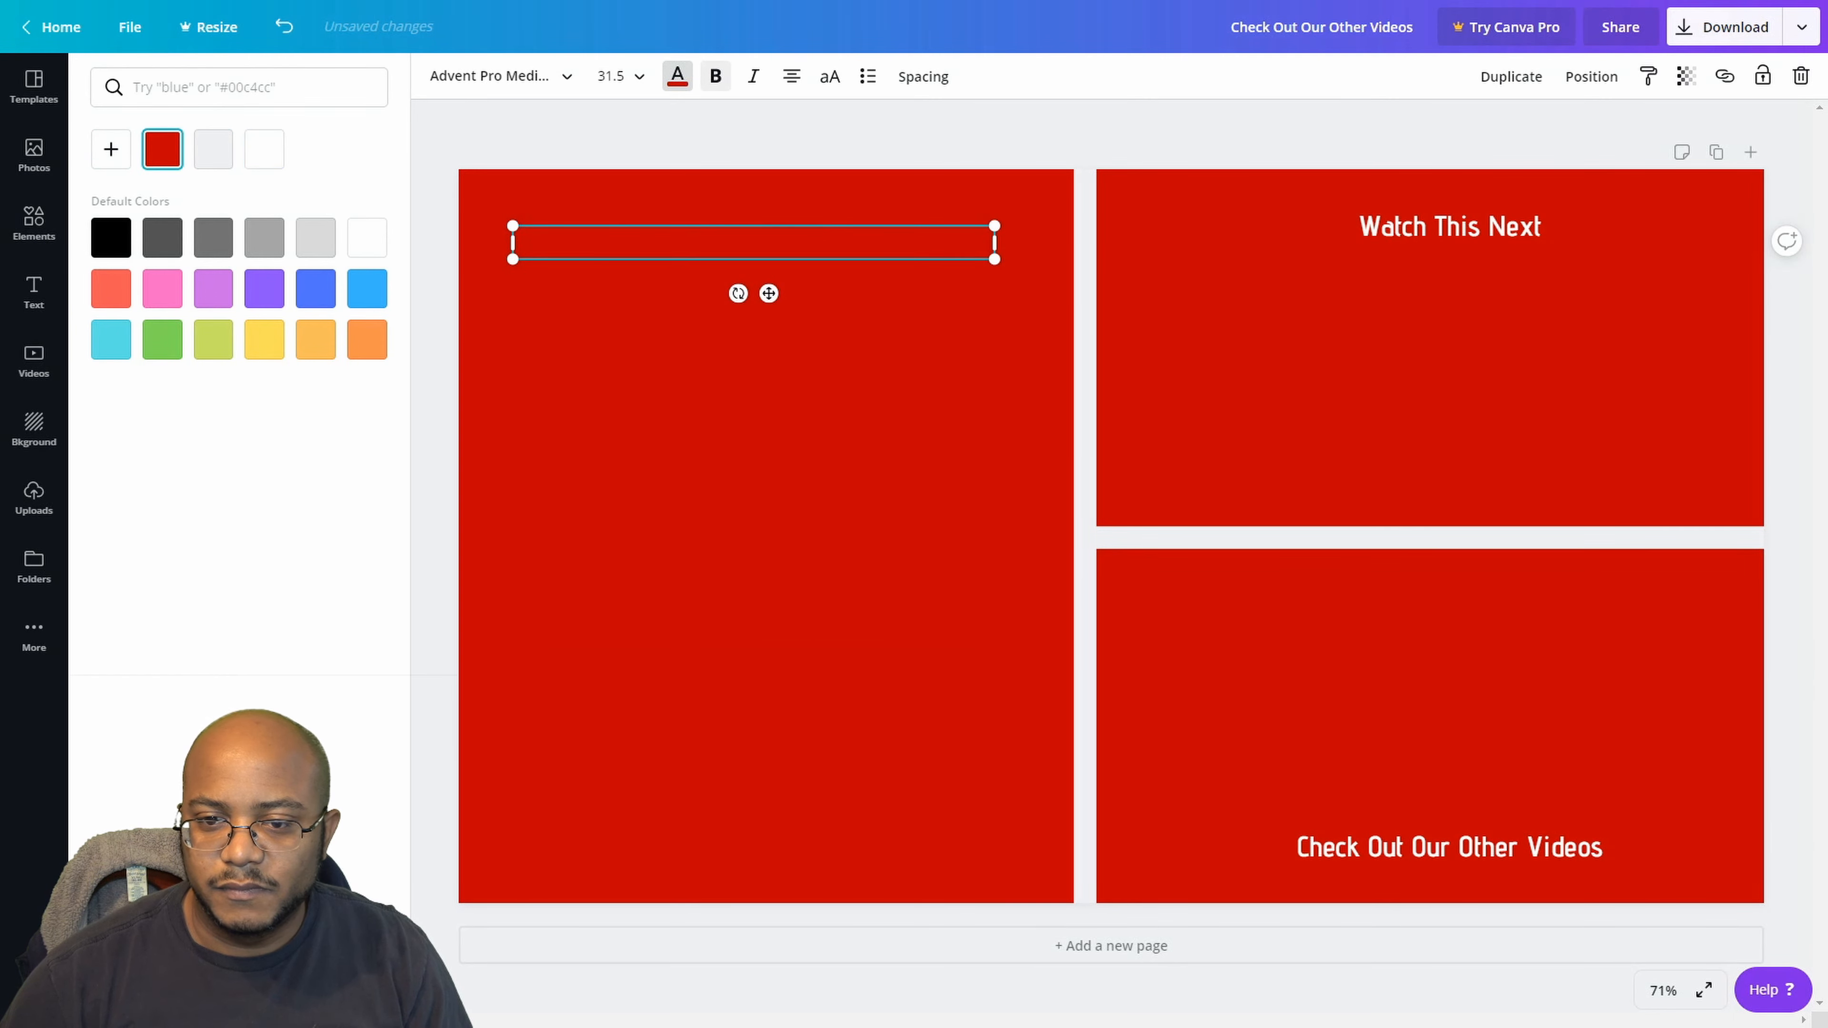
click(34, 292)
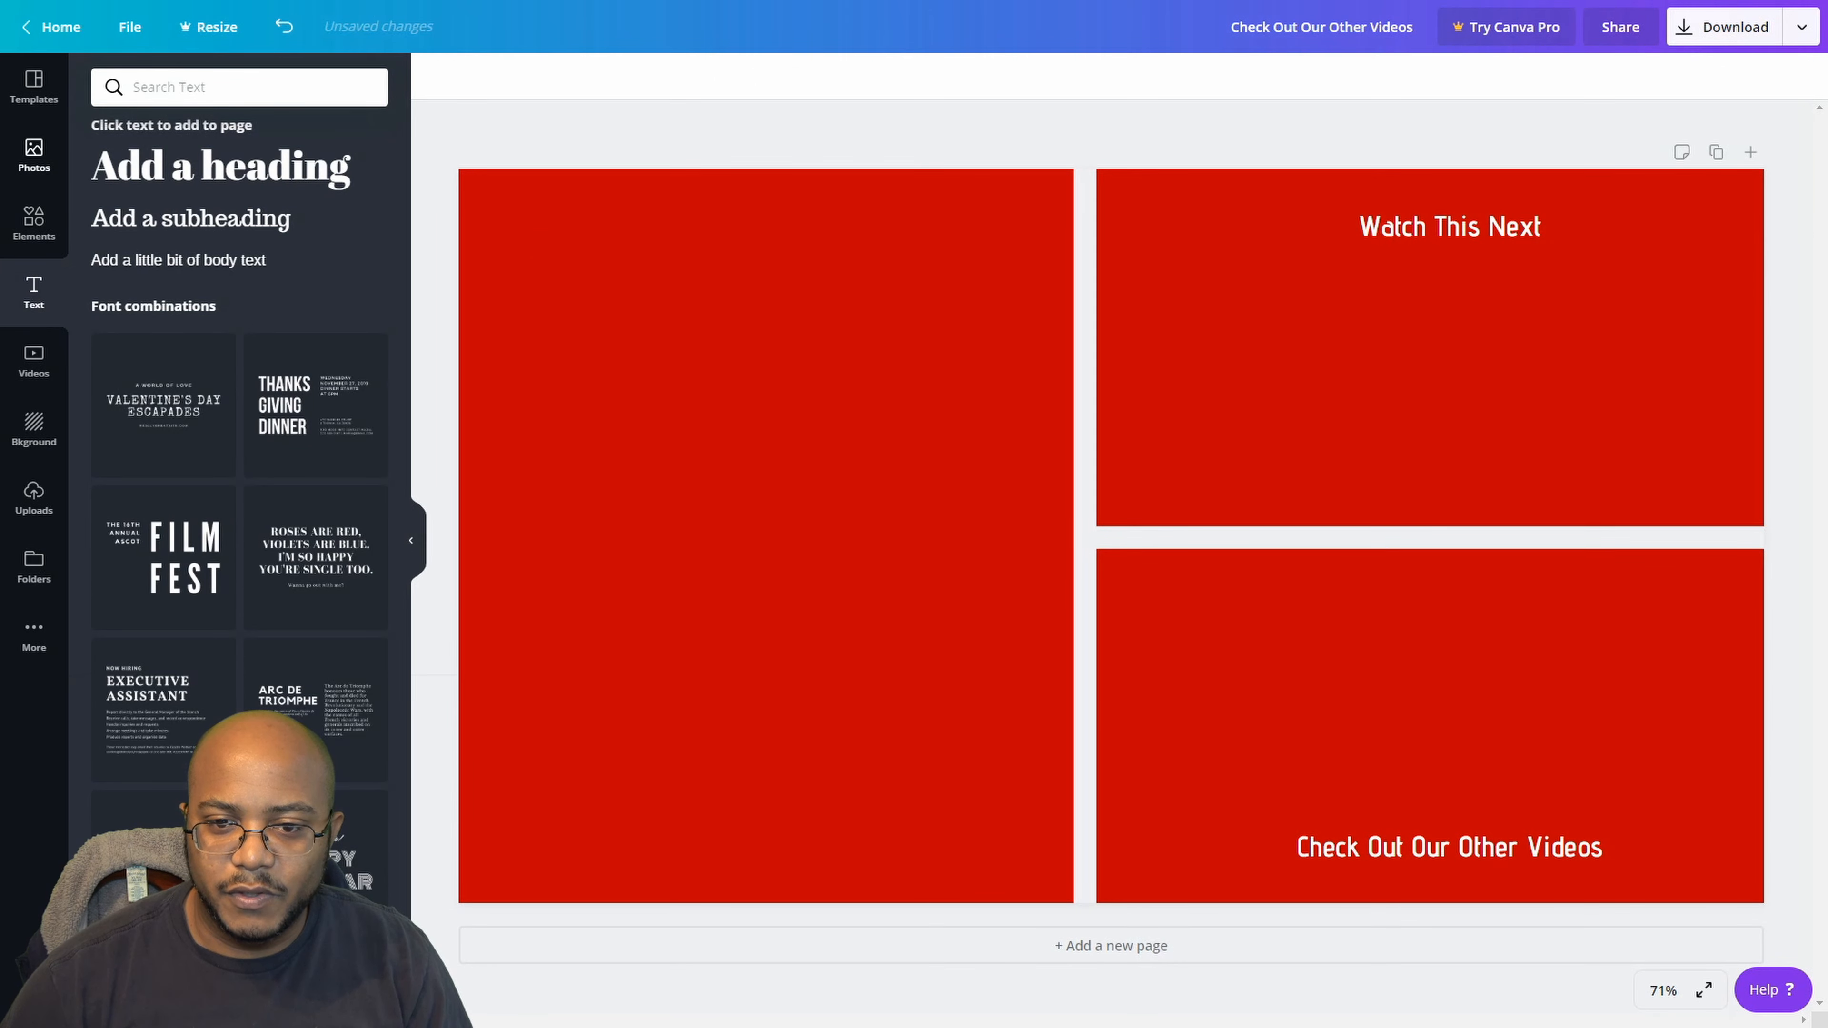
click(34, 219)
text(line)
key(Return)
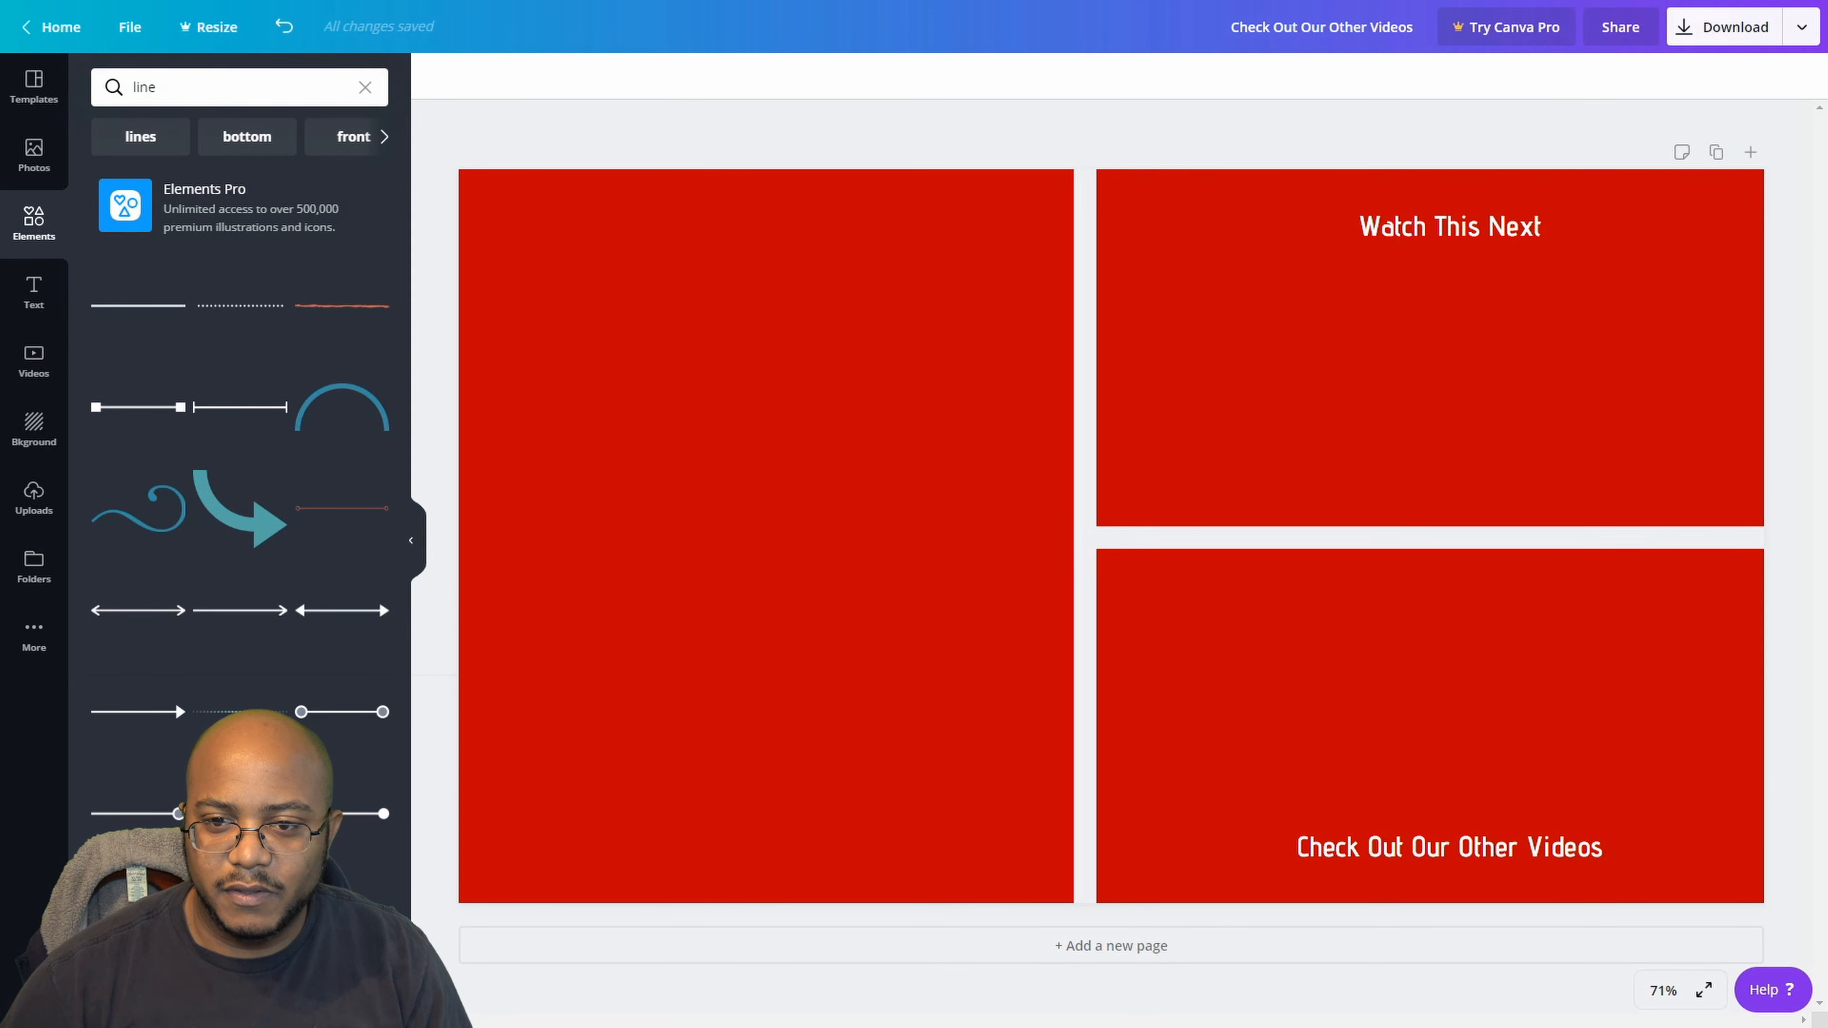
click(364, 87)
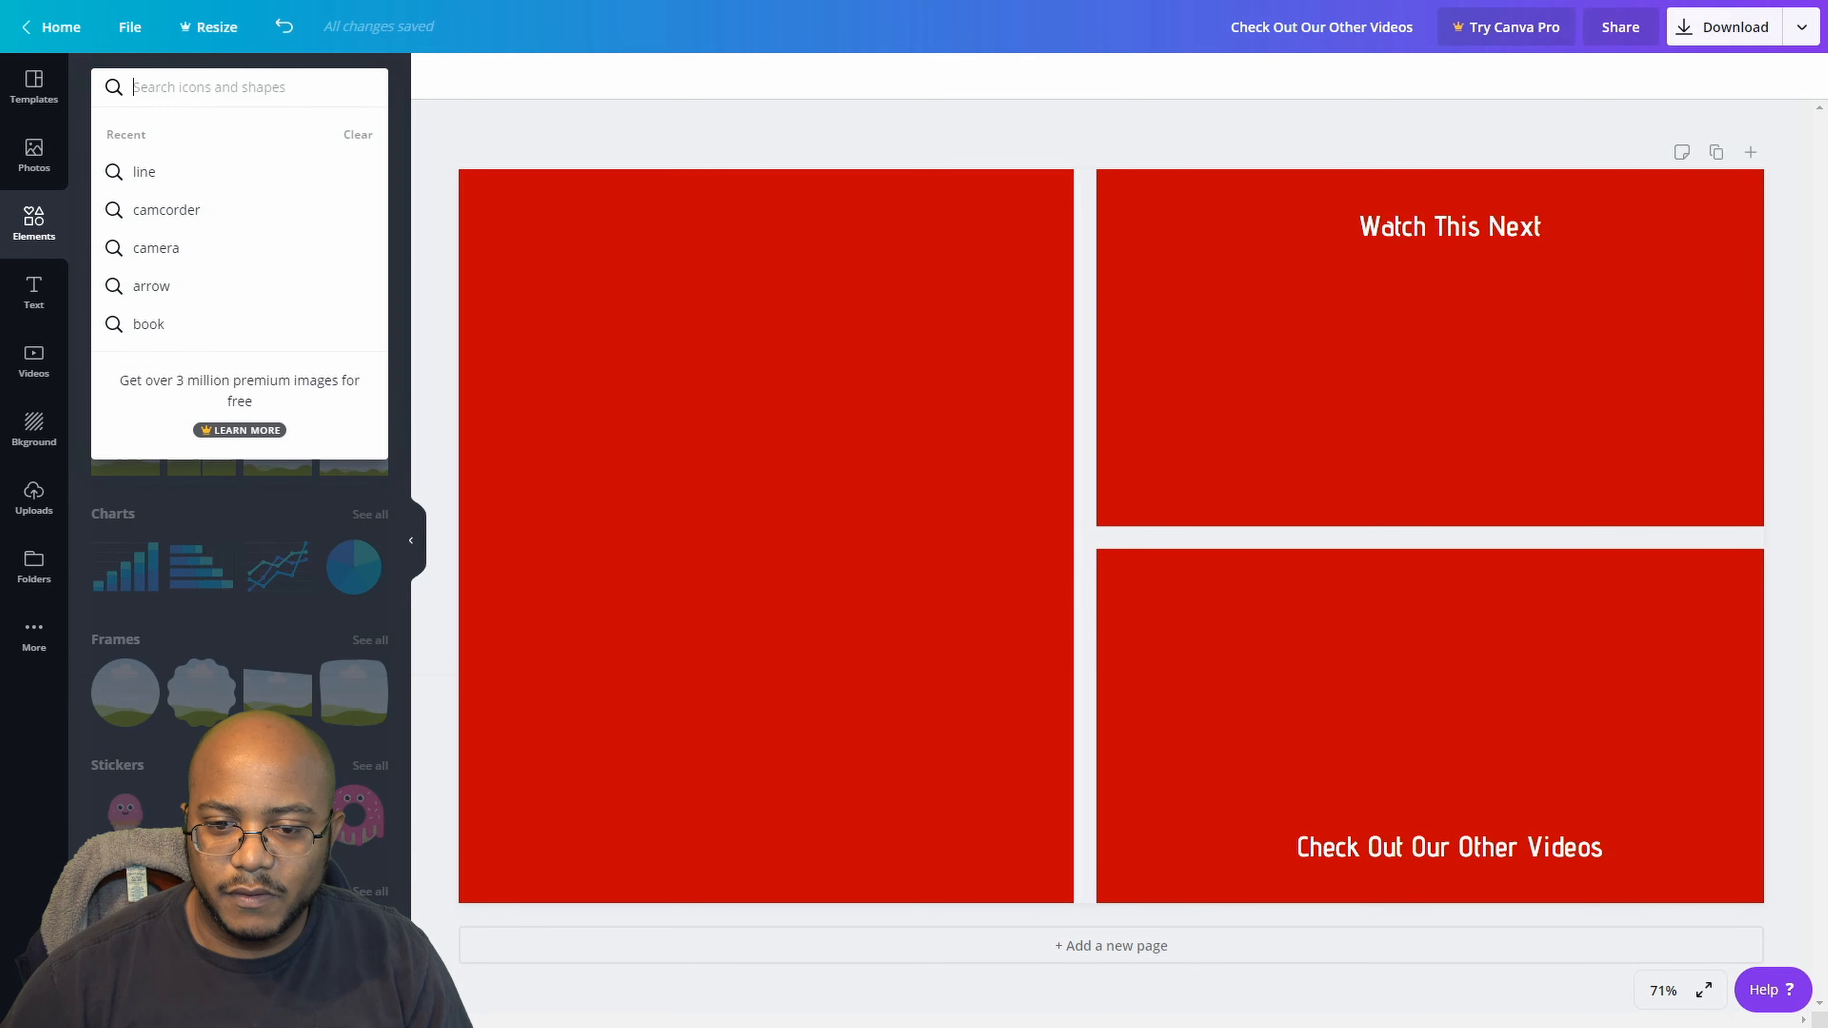
- Add a square shape and fit it to the top of the left section, spanning the section's full width
click(400, 136)
click(125, 190)
drag(1079, 529, 751, 457)
drag(488, 462, 458, 462)
- Fill the square with white and stretch it down past the page's lower edge and slightly over the vertical divider
click(437, 76)
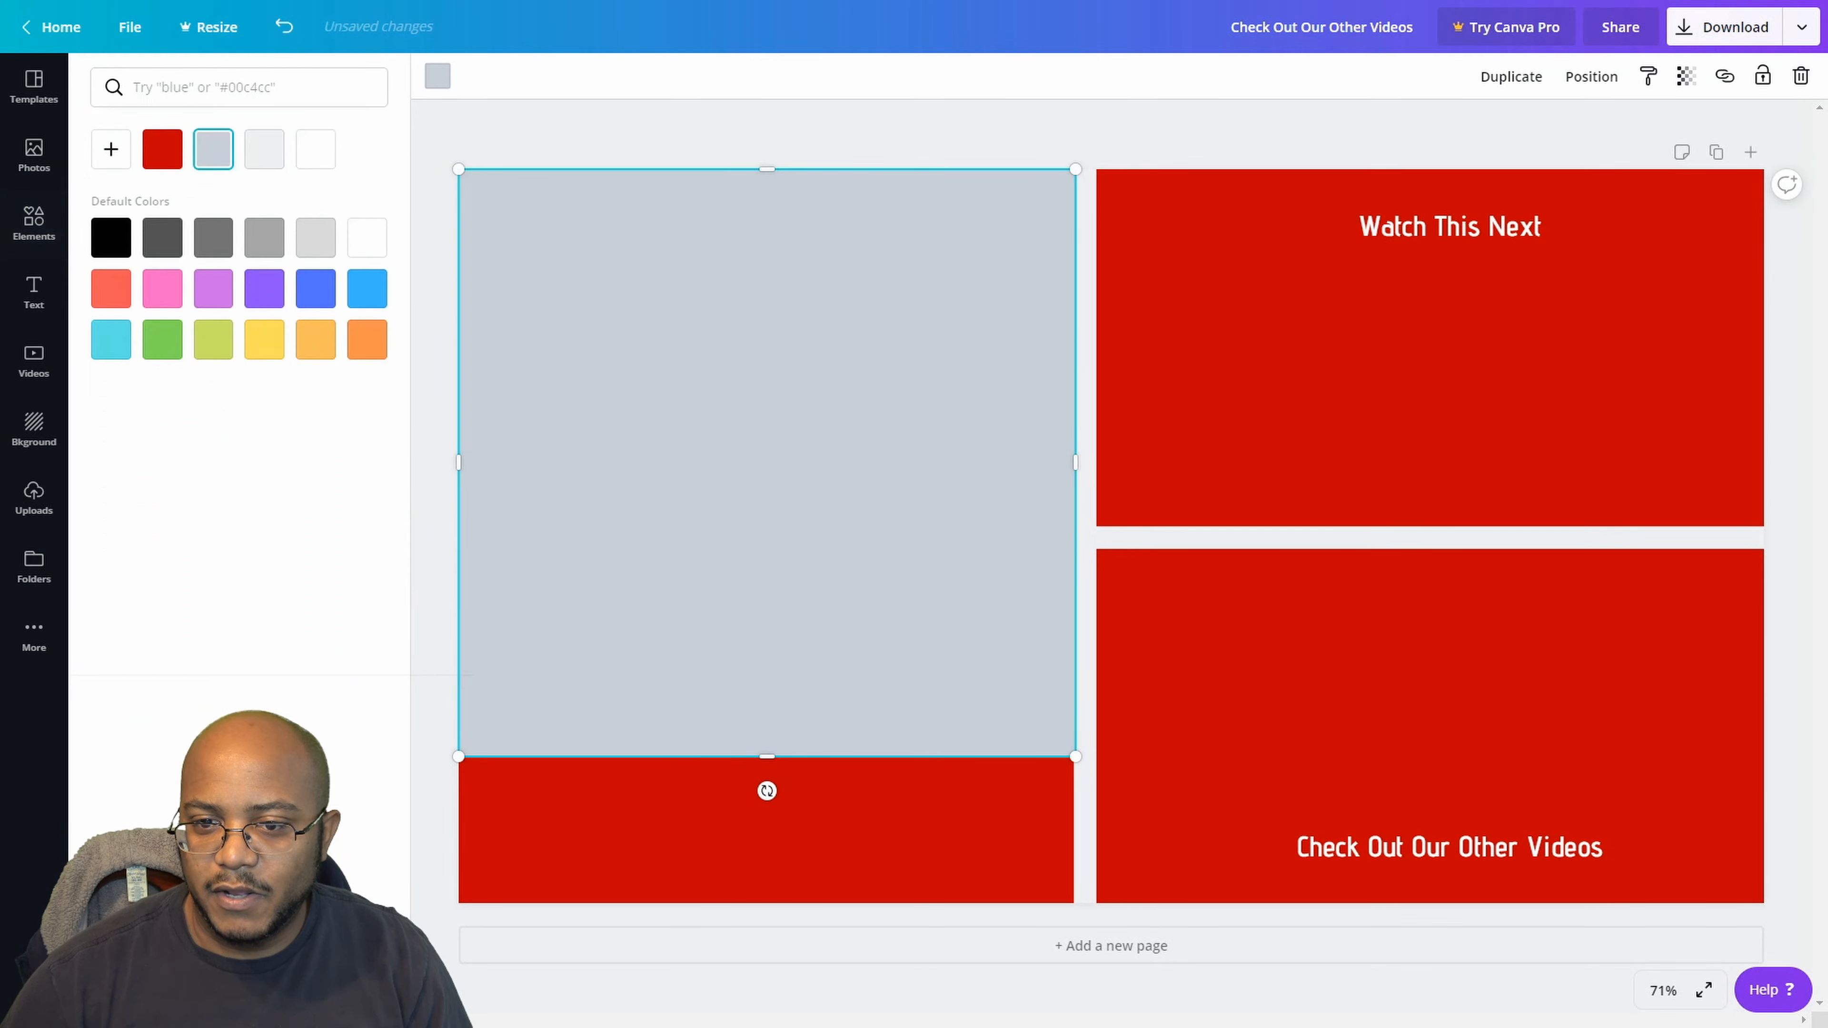
click(315, 148)
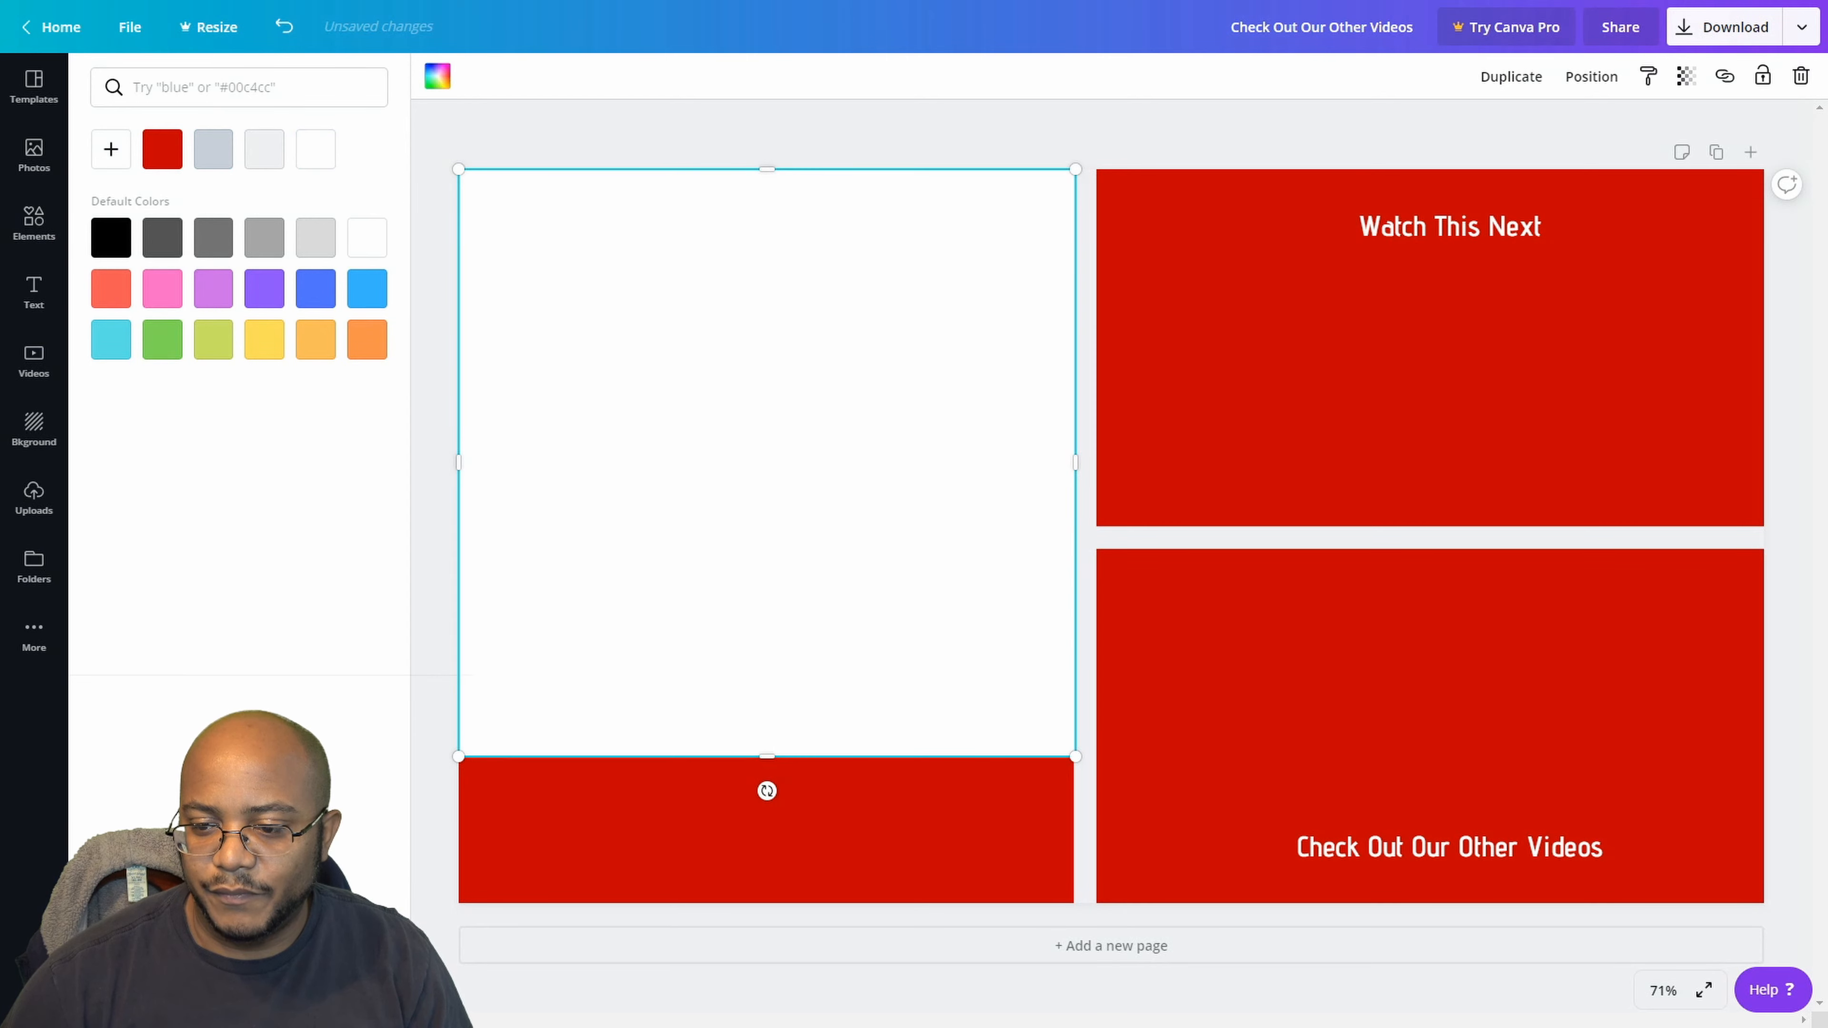
drag(766, 756, 767, 929)
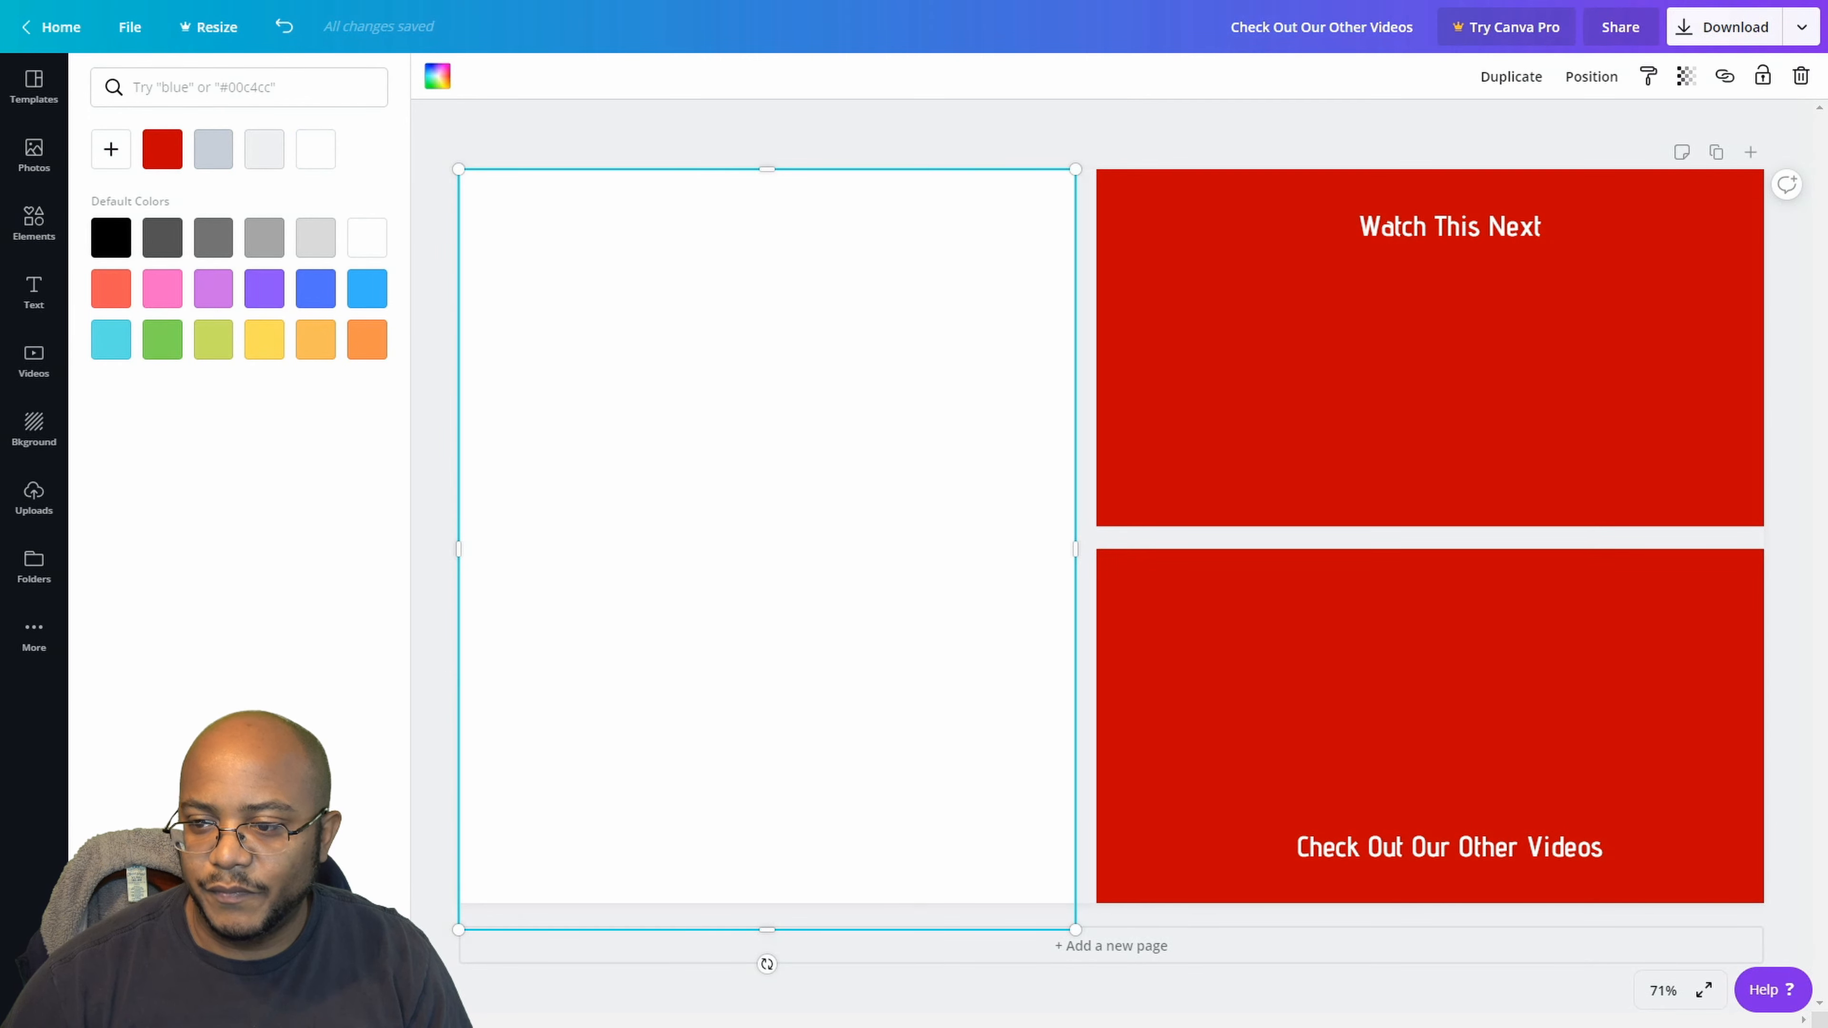
drag(1075, 576, 1087, 576)
- Send the white shape backward until it lies behind the red texts and the vertical divider line, and deselect it
click(1591, 76)
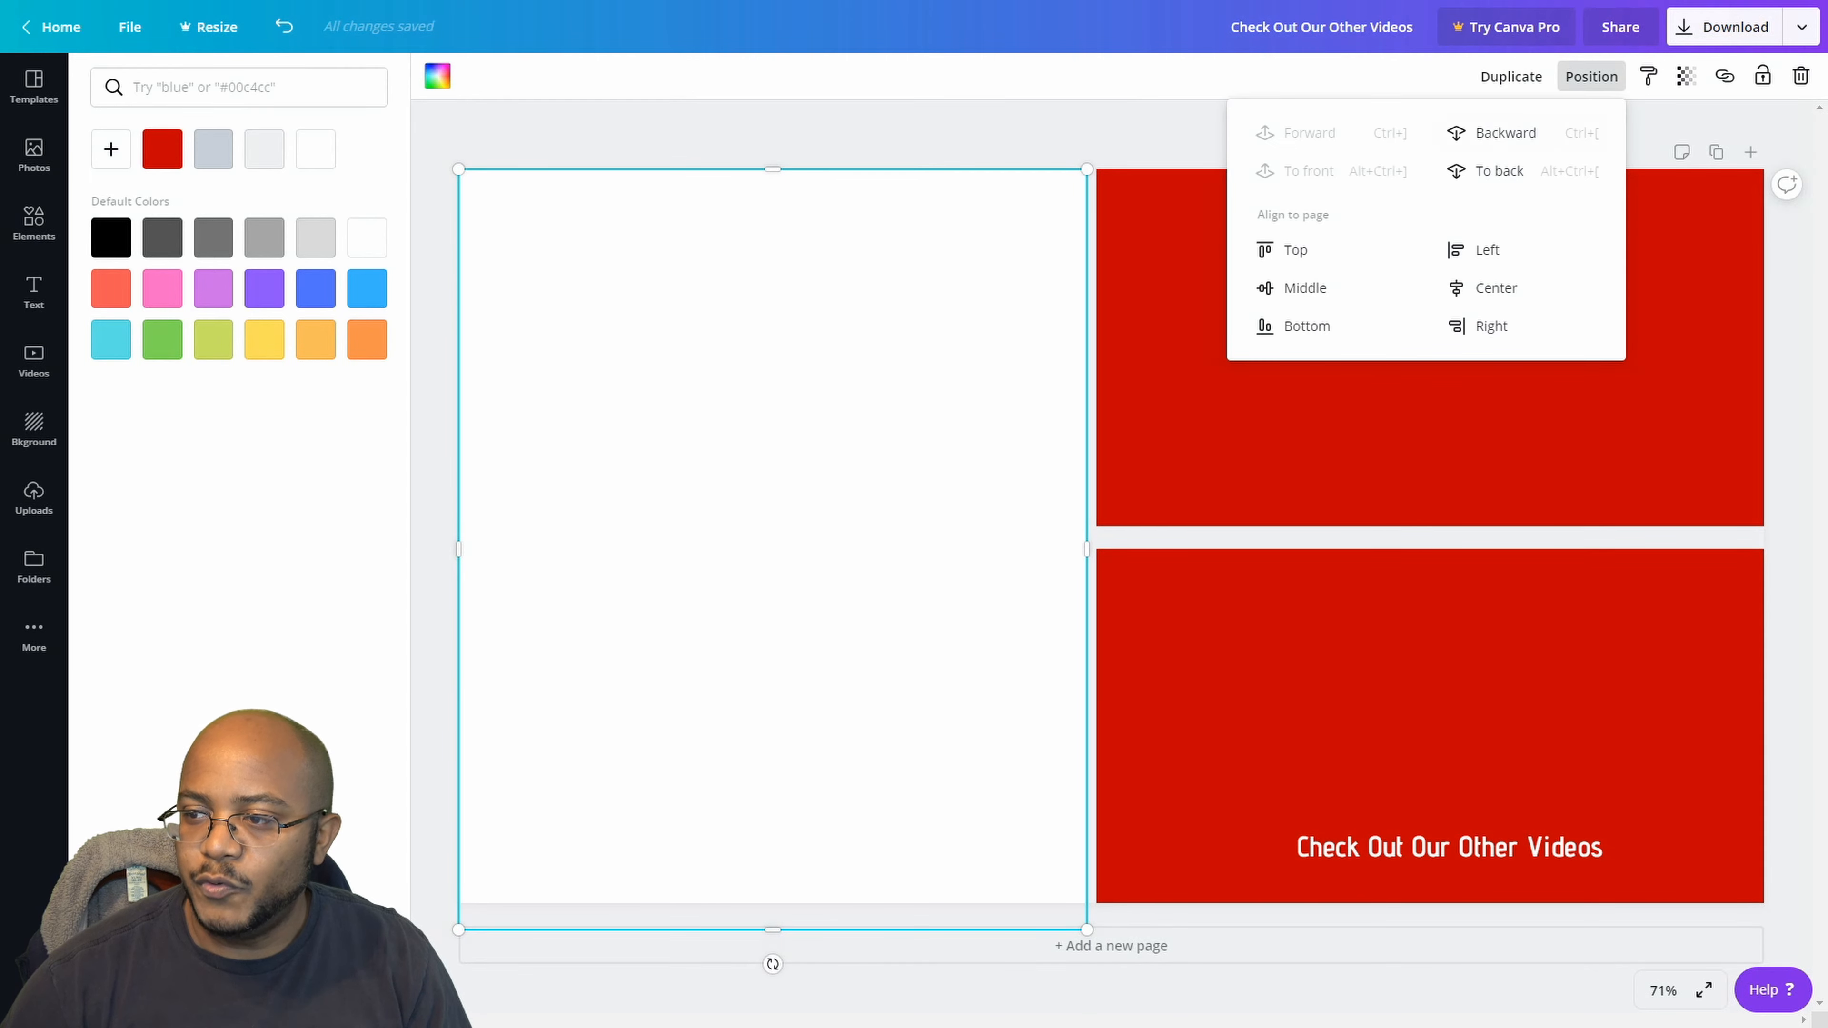
click(1505, 132)
click(1506, 132)
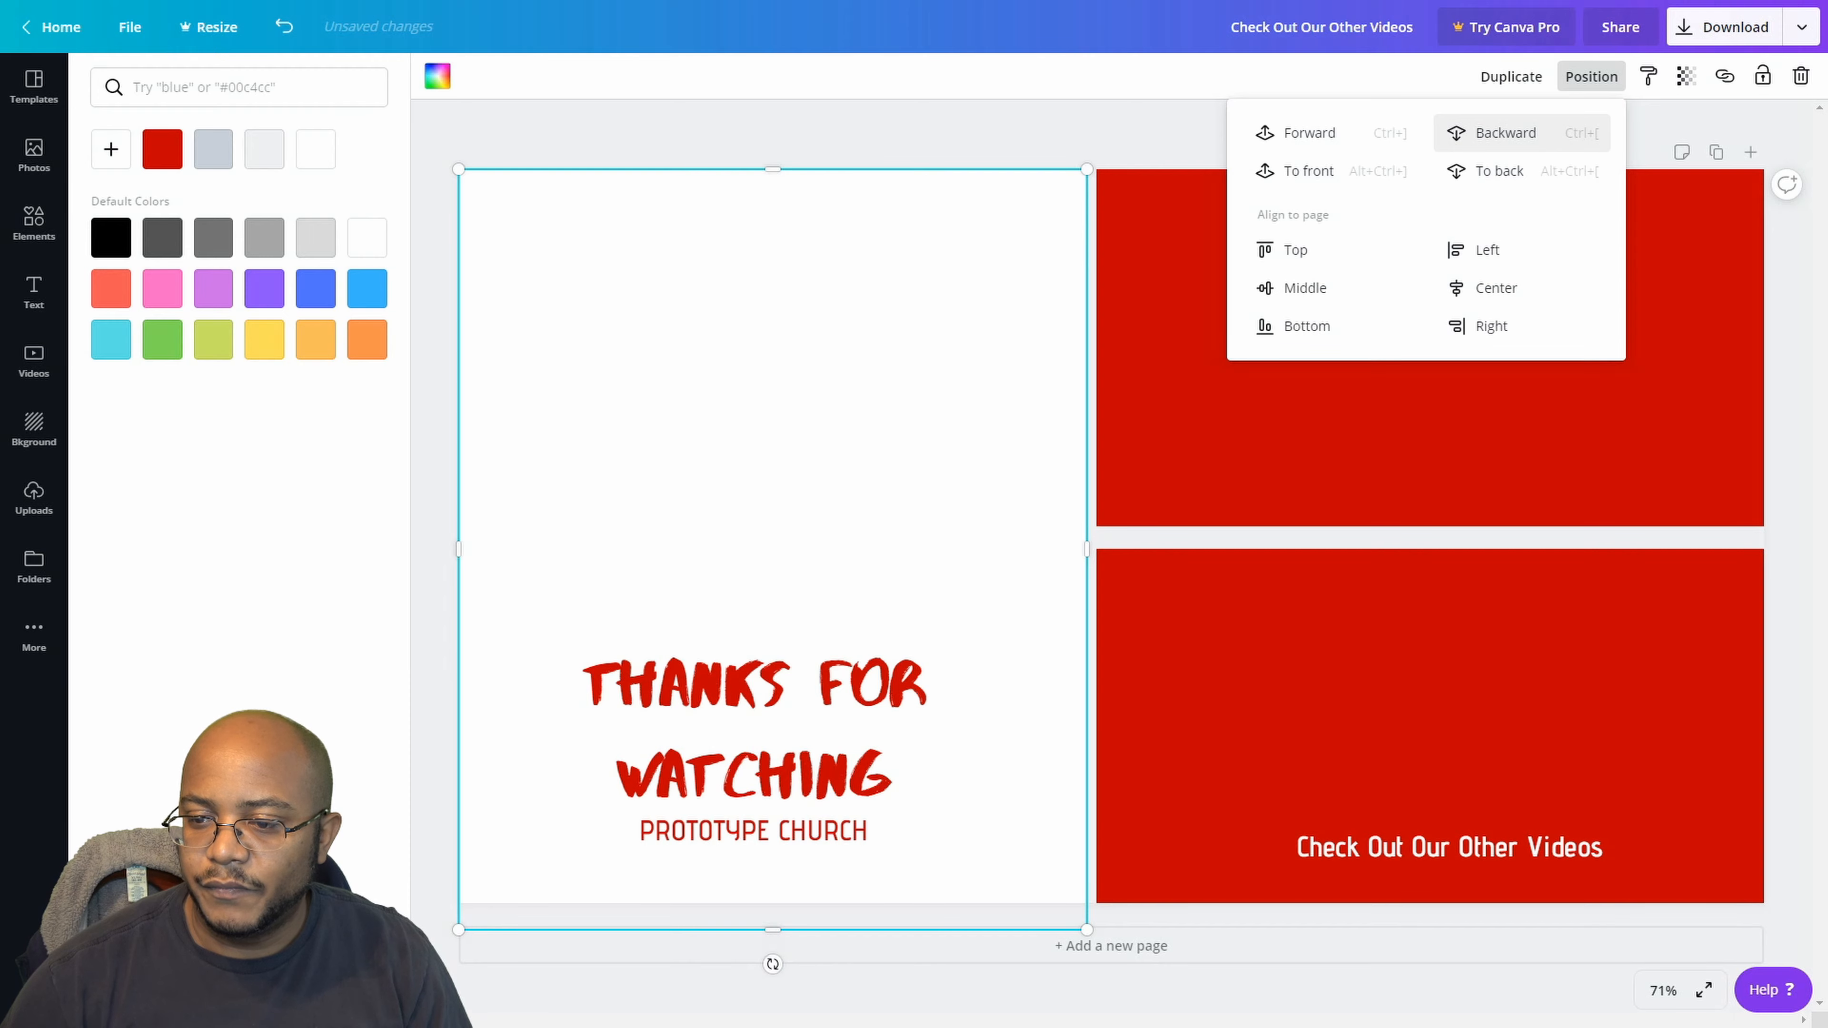
click(1505, 132)
click(1505, 132)
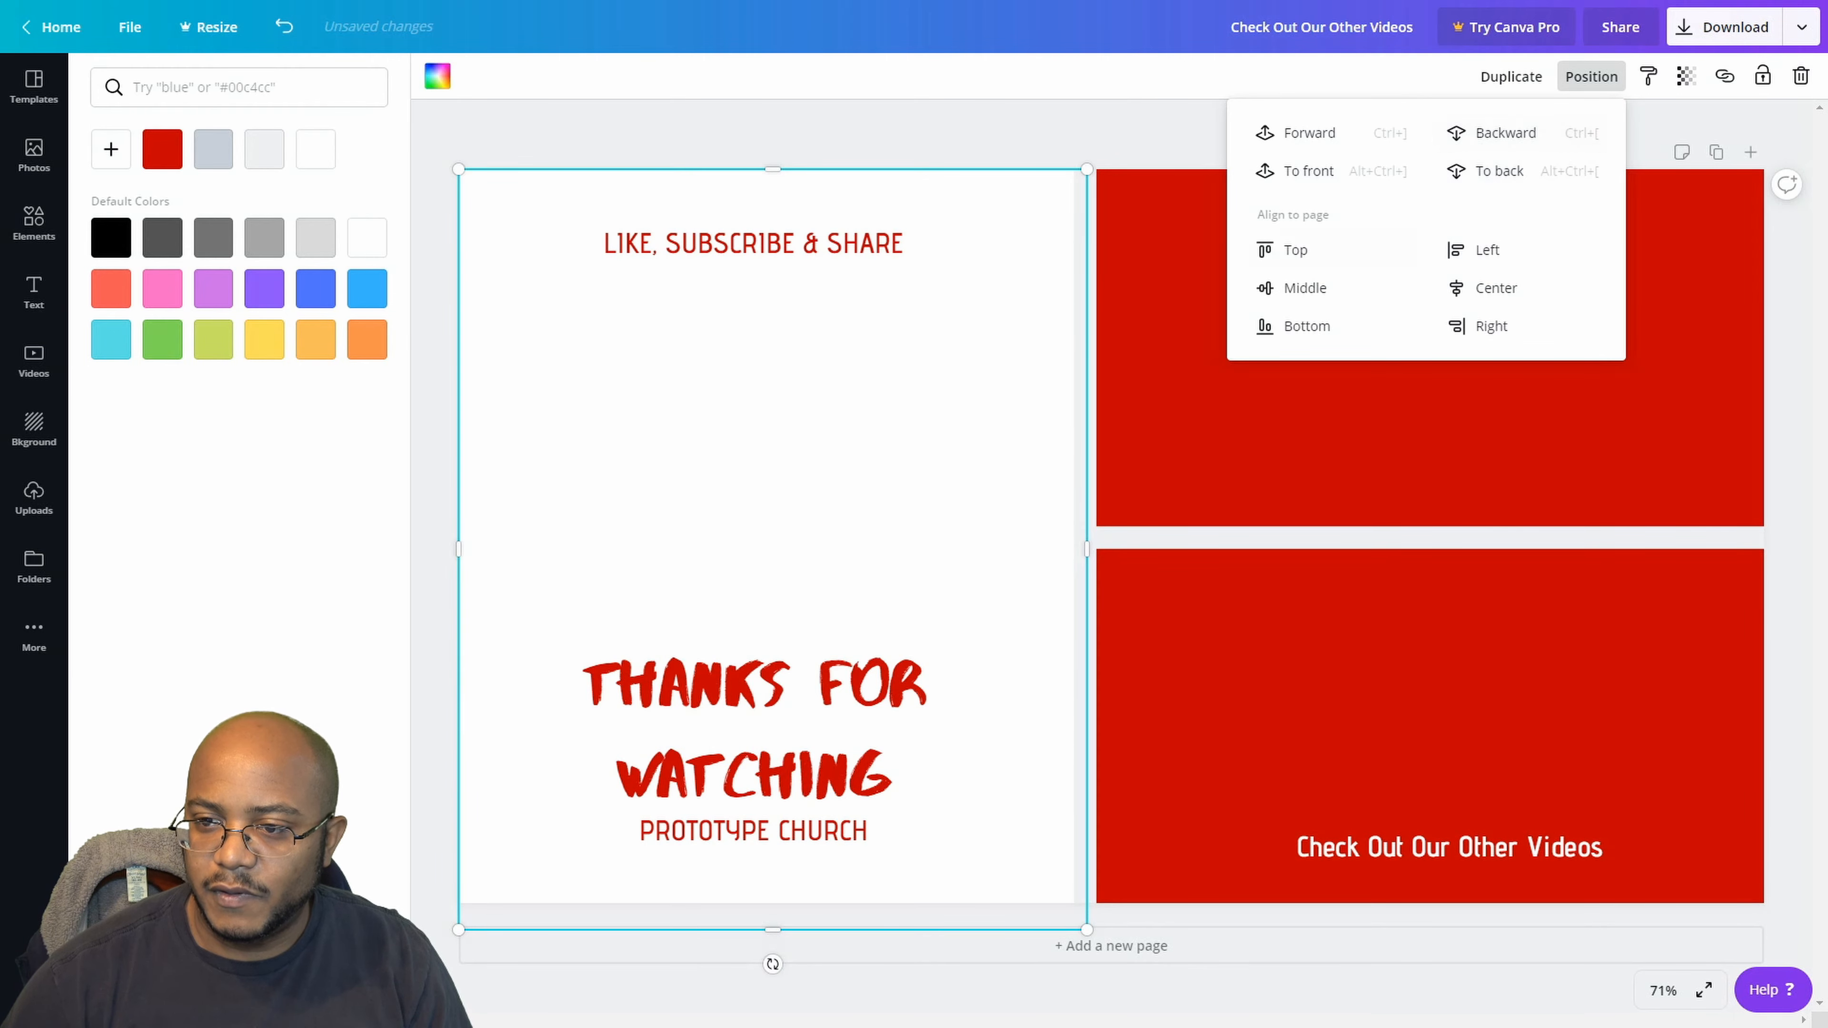
click(1122, 134)
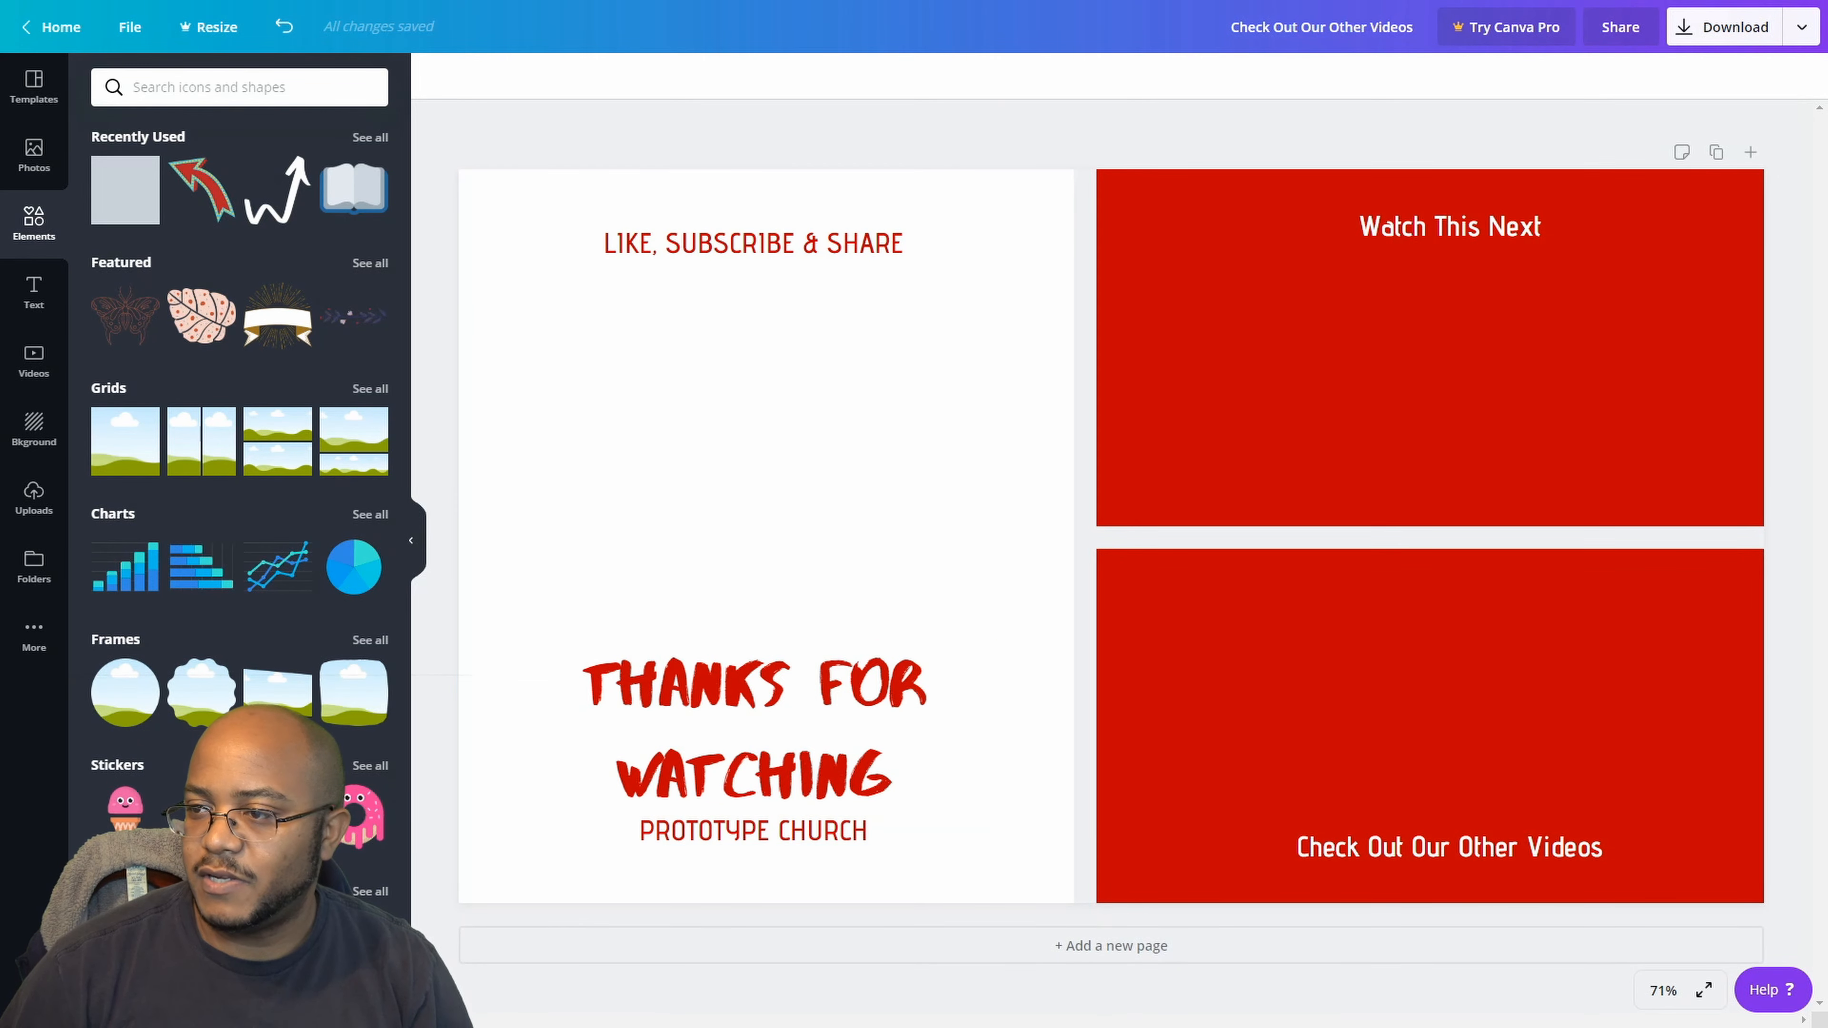
- Download the finished end screen as a PNG file
click(1724, 27)
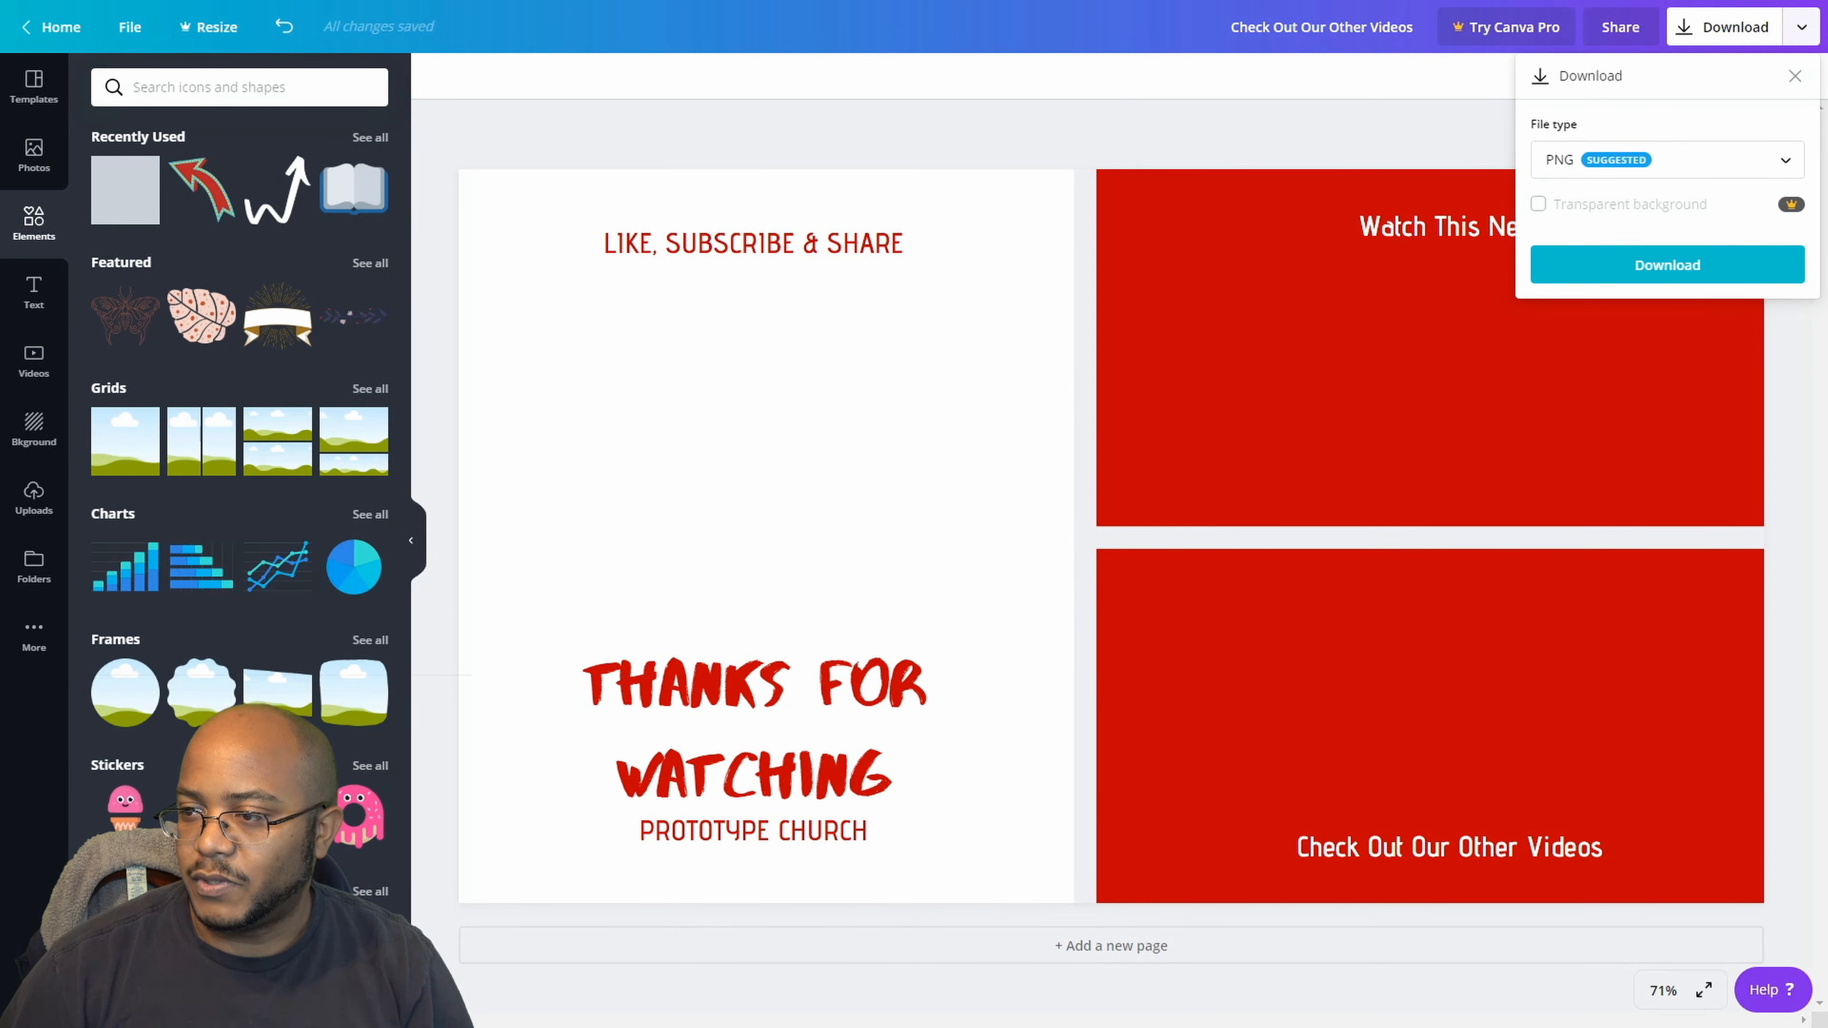
click(1666, 264)
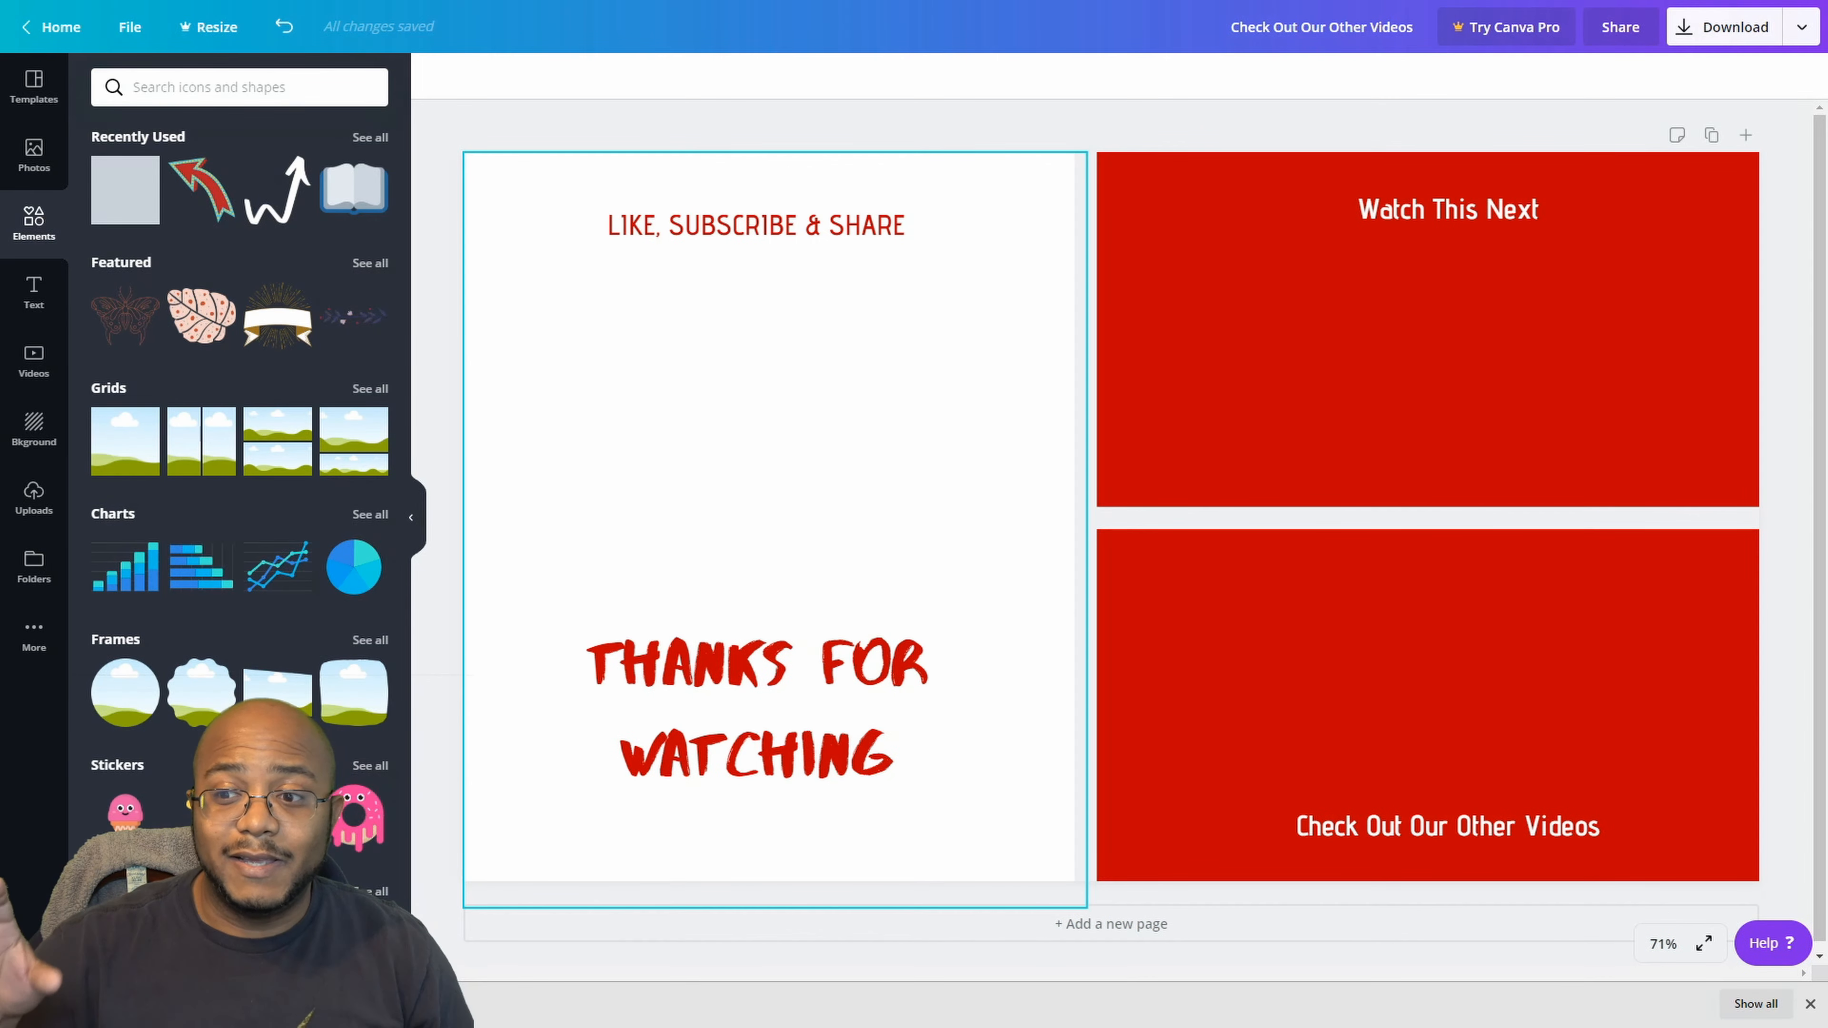